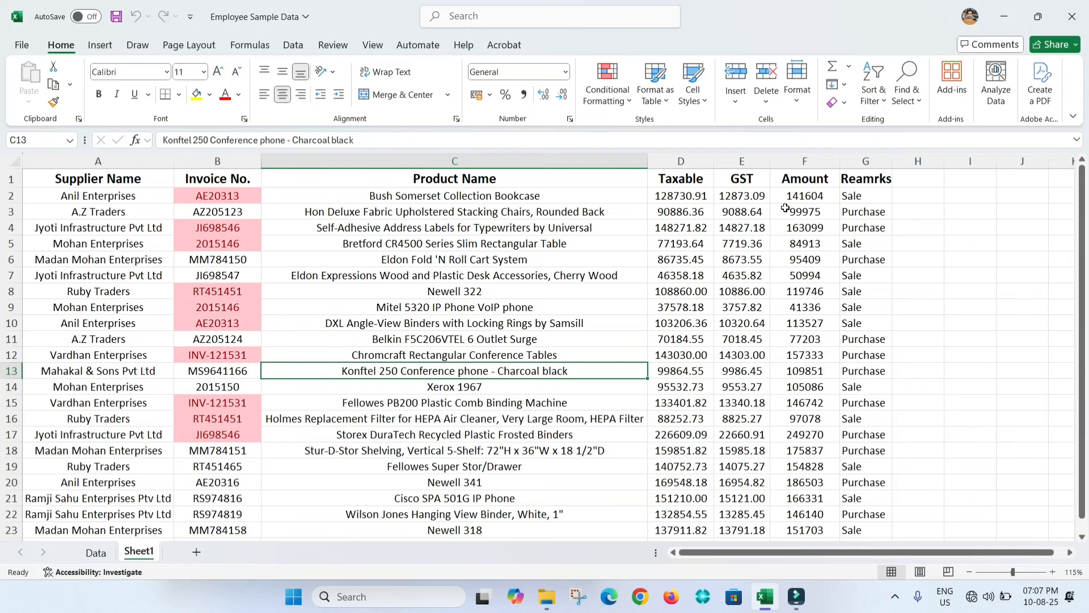
left_click(485, 214)
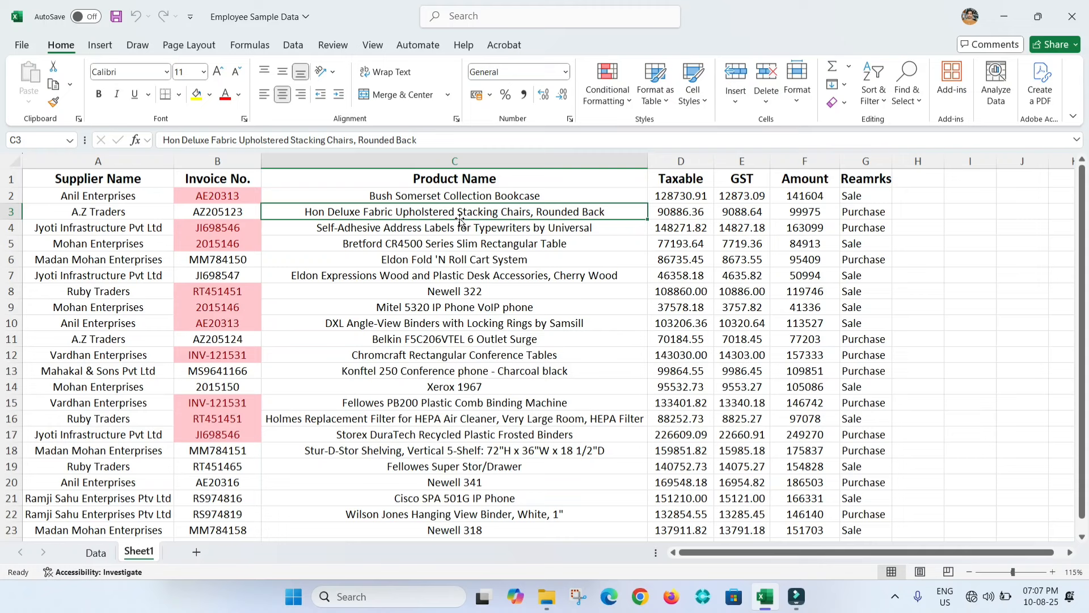
left_click(12, 163)
left_click(327, 328)
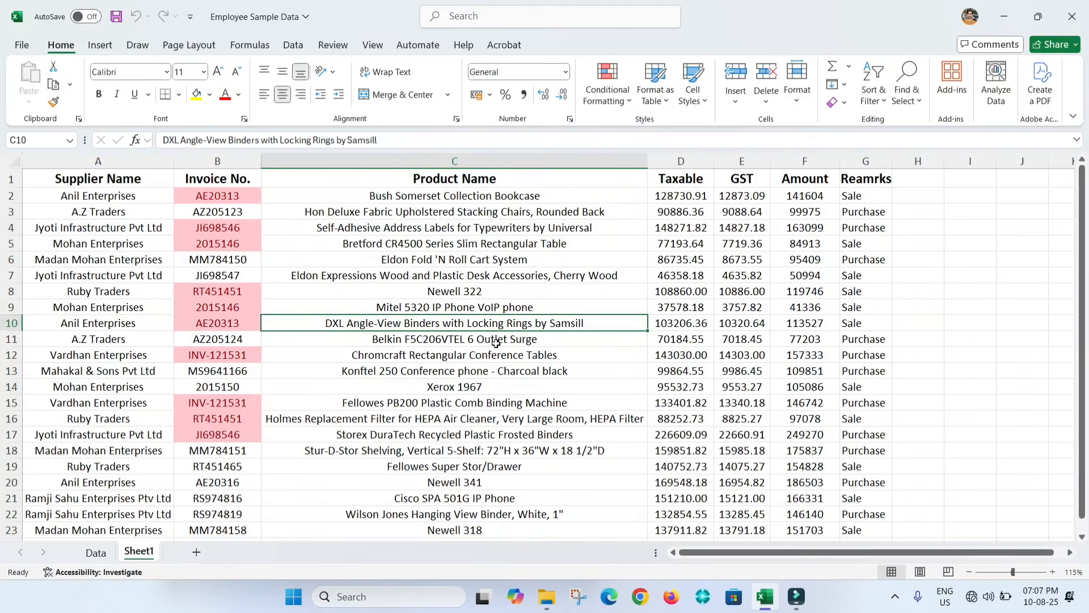
left_click(217, 161)
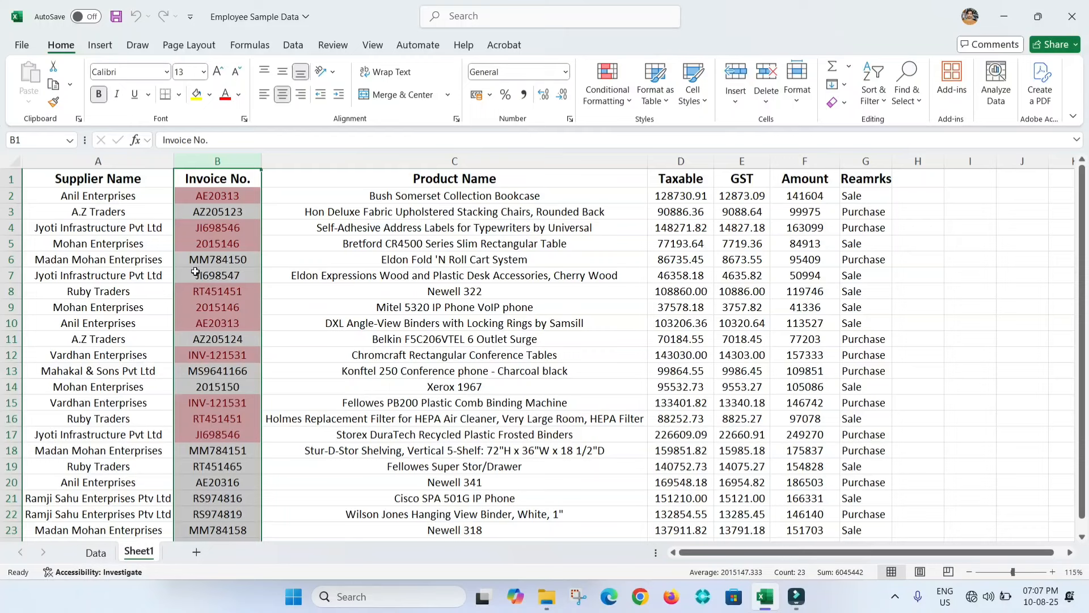
left_click(106, 200)
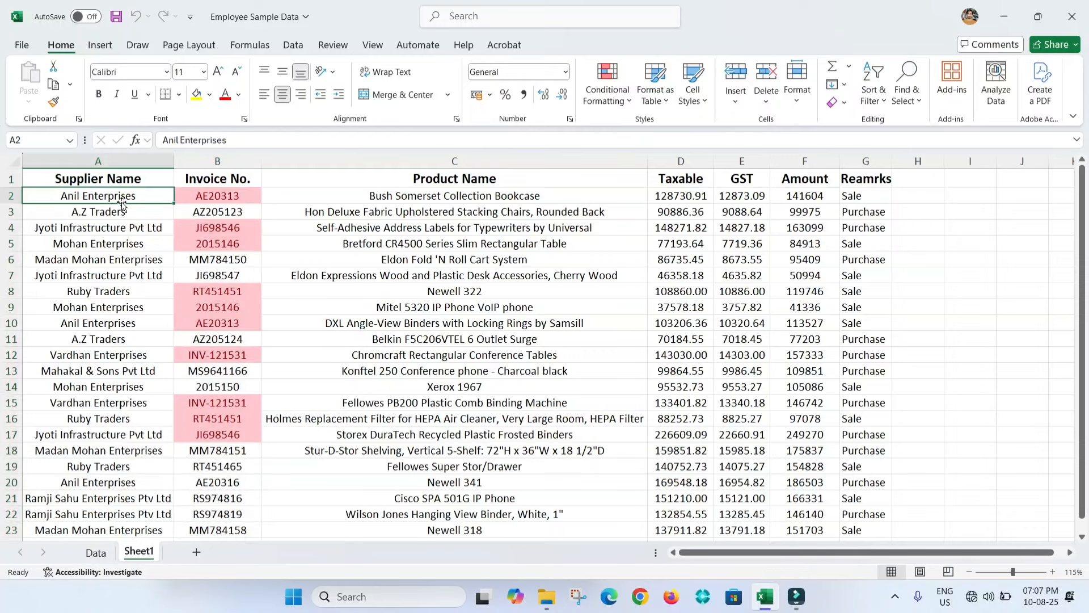
left_click(210, 193)
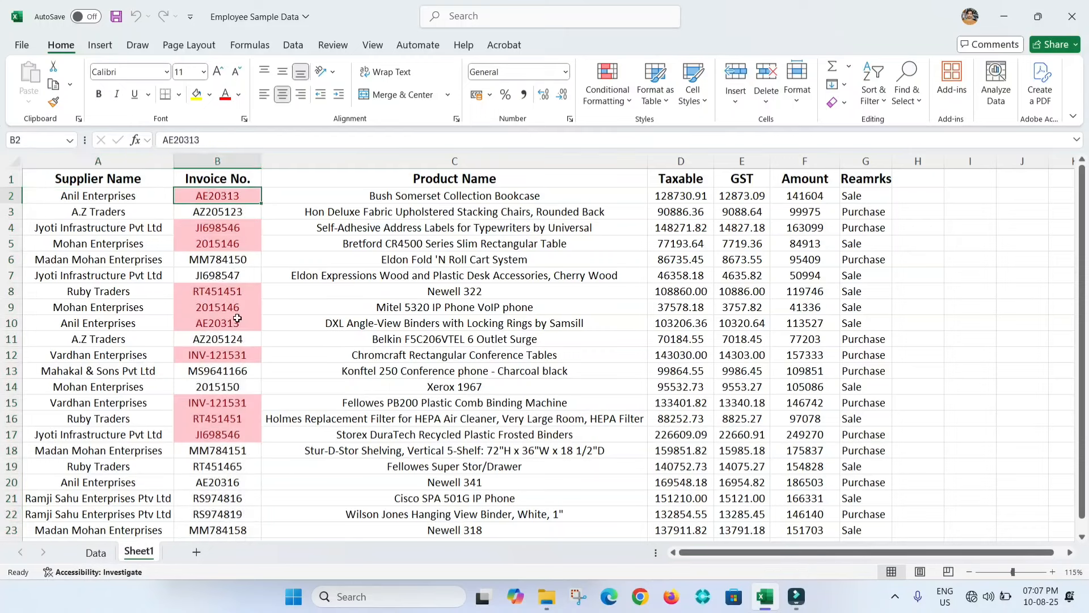
Add filters to the header row and show only the A.Z Traders rows in the Supplier Name column.
key("ctrl+shift+l")
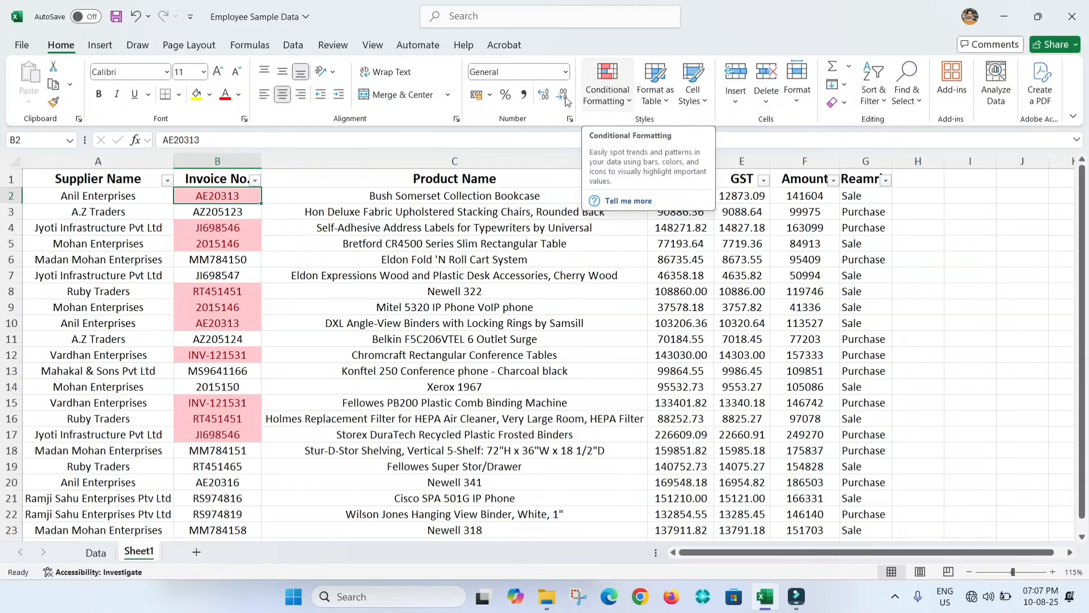
left_click(167, 180)
left_click(37, 364)
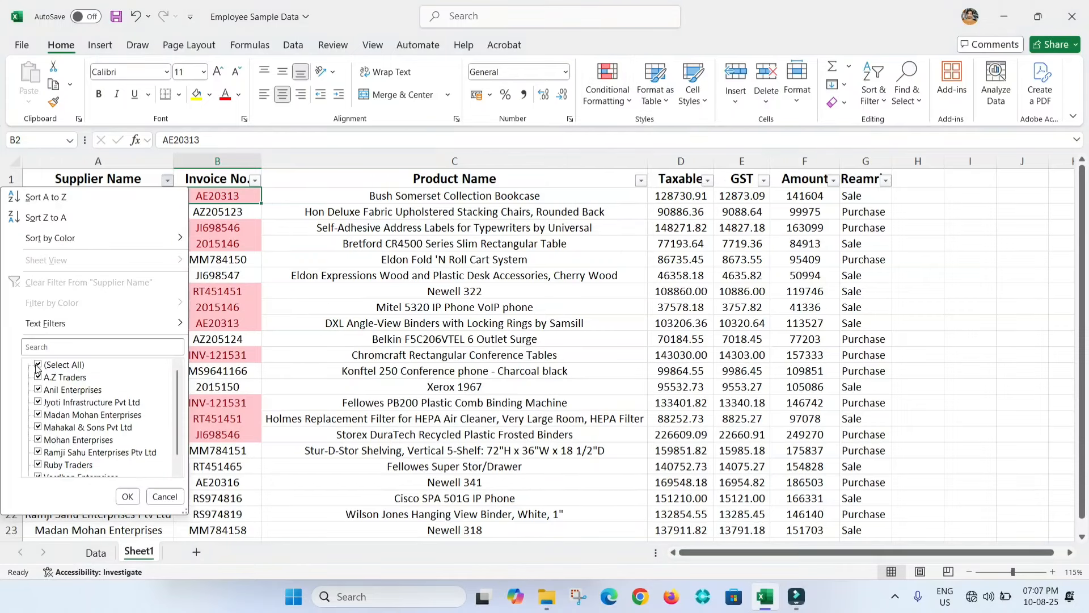
left_click(37, 377)
left_click(127, 496)
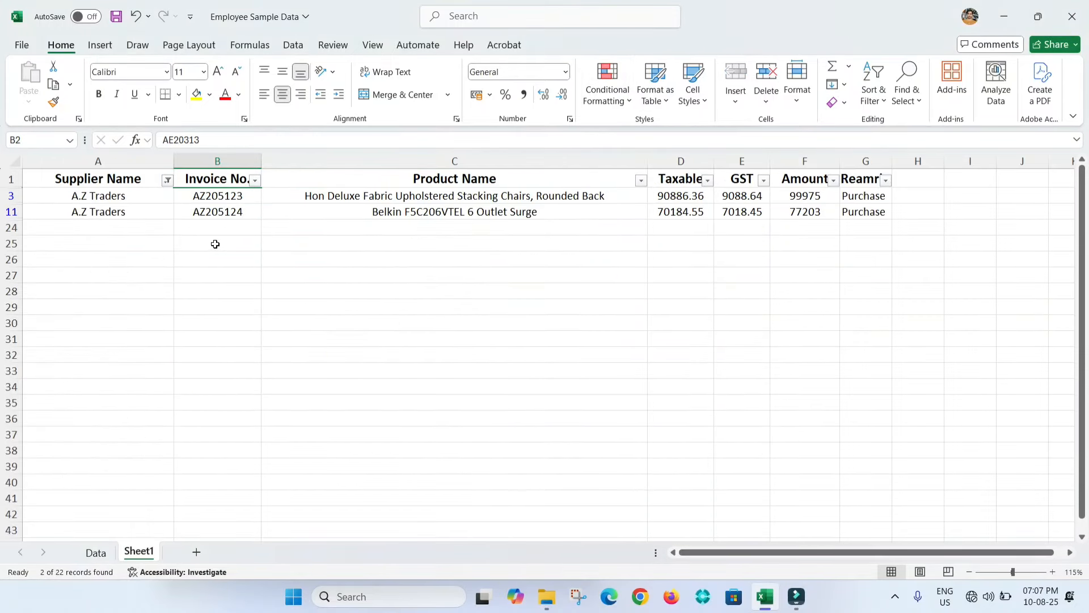
left_click(167, 180)
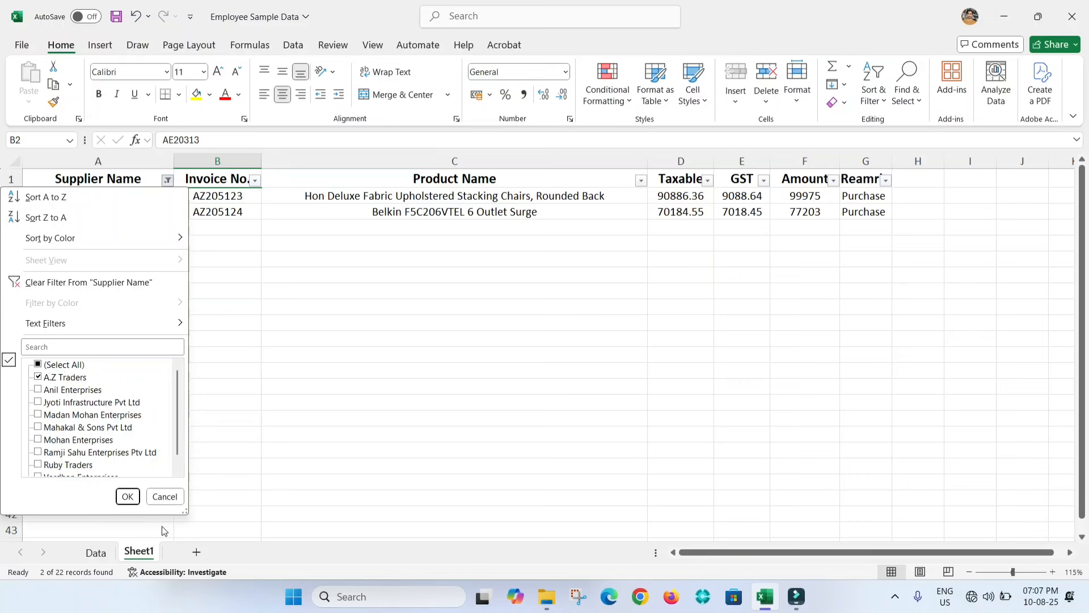
left_click(164, 497)
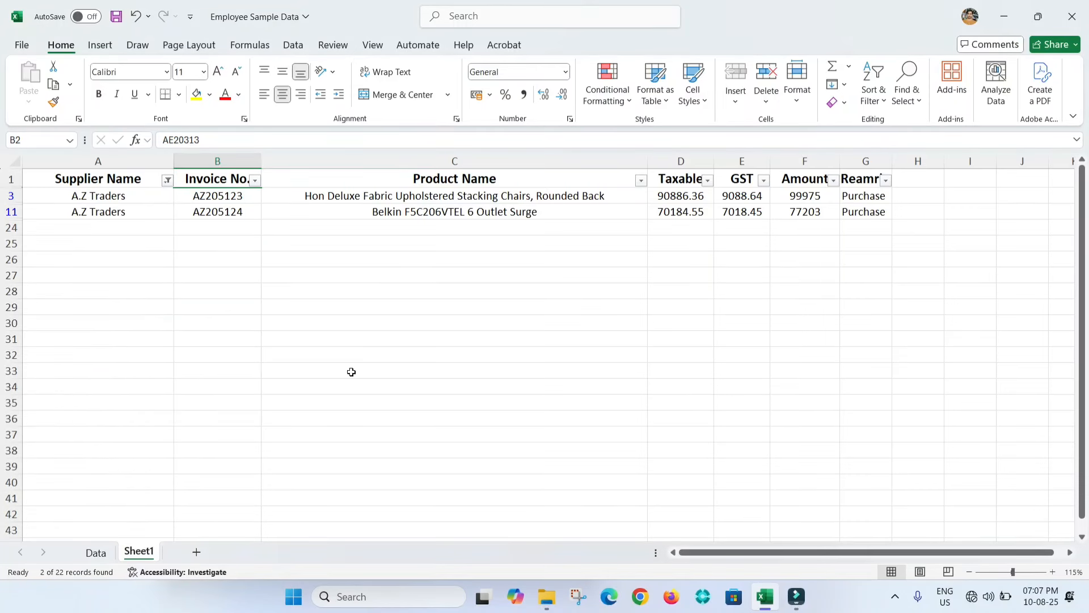
Reset the supplier filter and filter the Invoice No. column by color to show only the highlighted duplicate invoices.
key("ctrl+shift+l")
key("ctrl+shift+l")
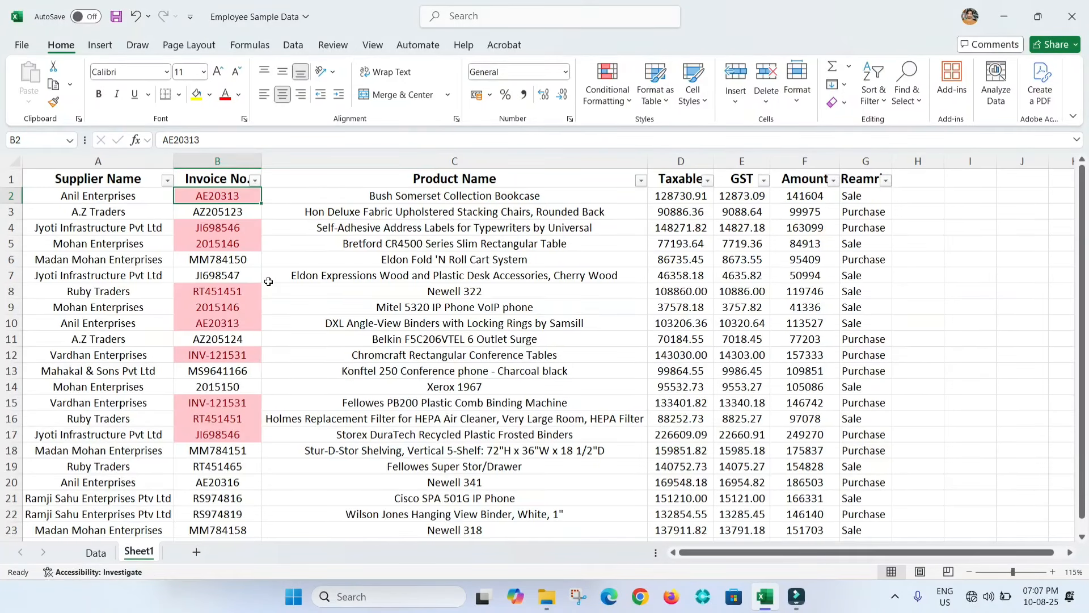
left_click(255, 180)
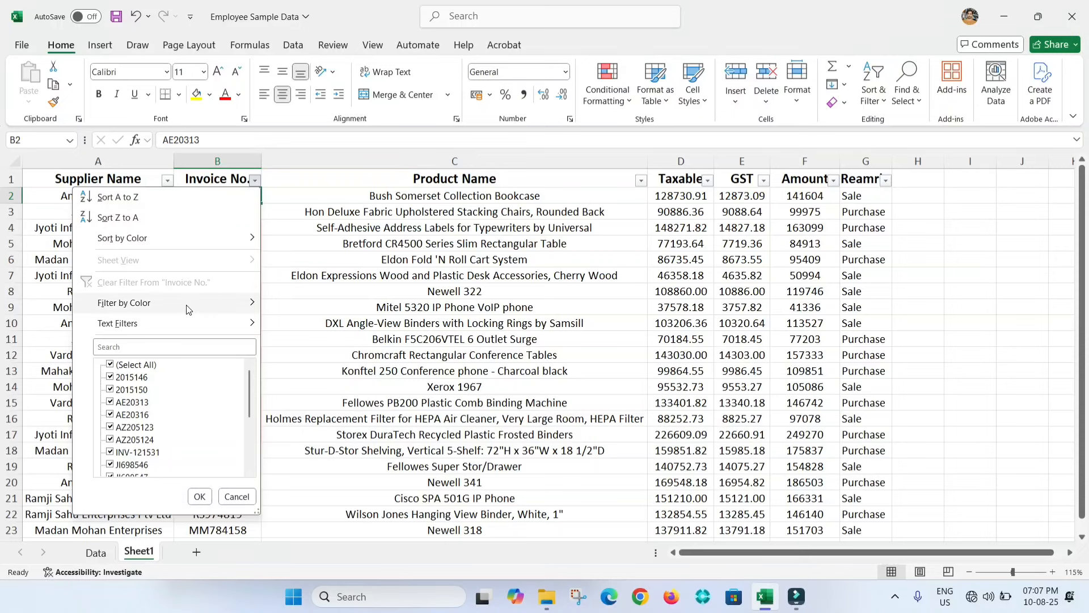
mouse_move(190, 305)
left_click(304, 321)
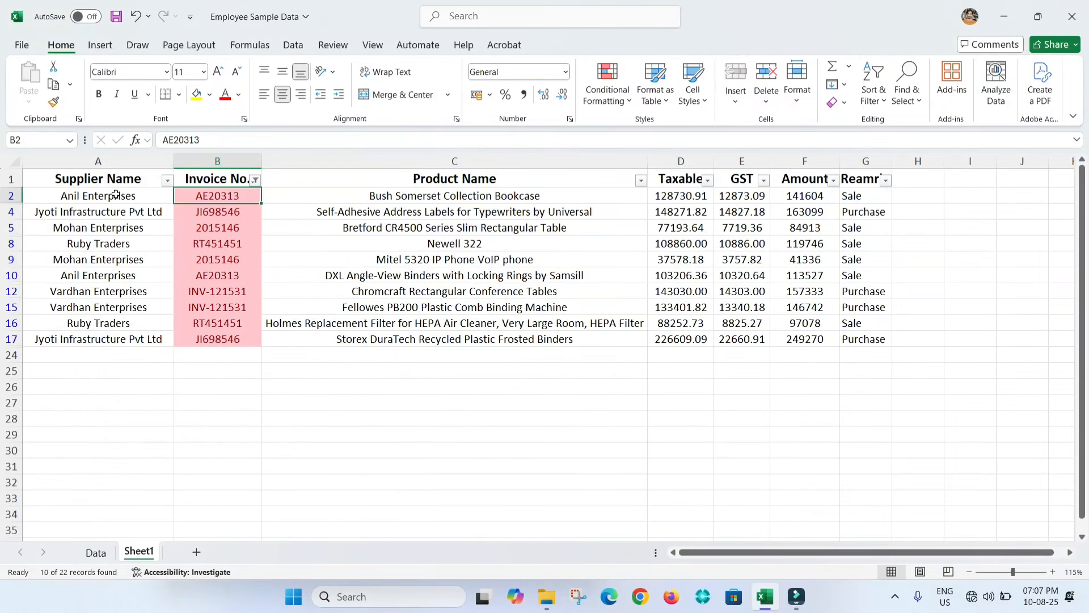
Narrow the highlighted duplicates to Anil Enterprises in the Supplier Name column and remove all filters from the table.
left_click(168, 181)
left_click(38, 364)
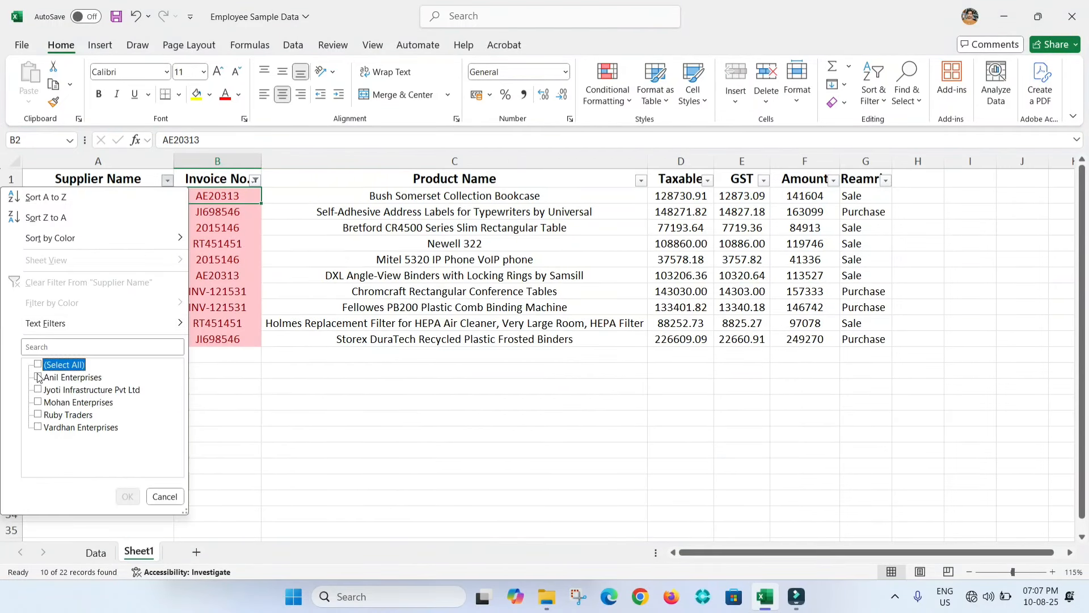
left_click(38, 376)
left_click(127, 498)
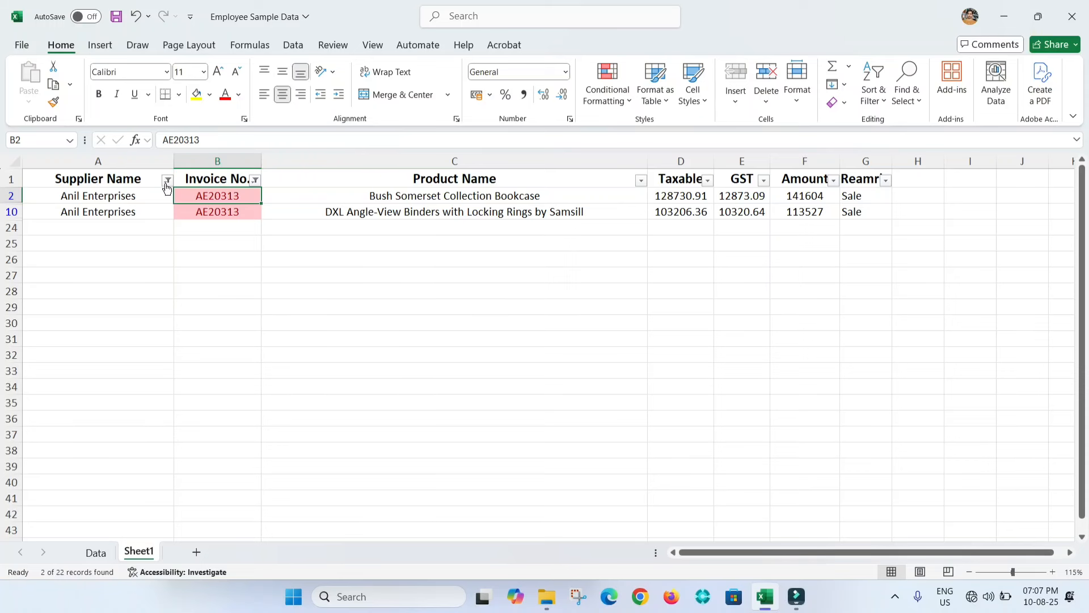
key("ctrl+shift+l")
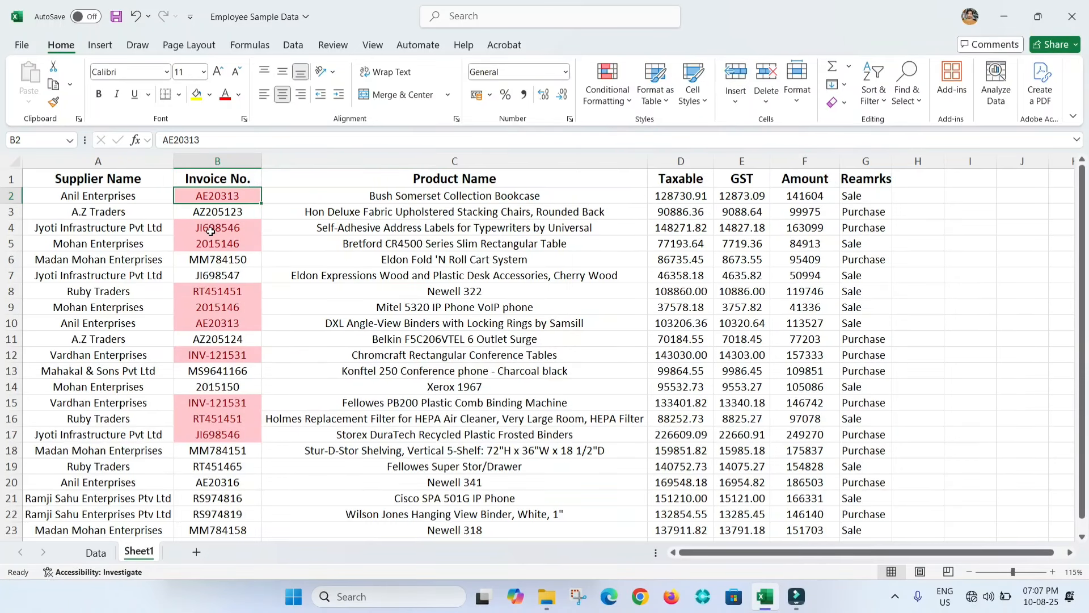
left_click(399, 232)
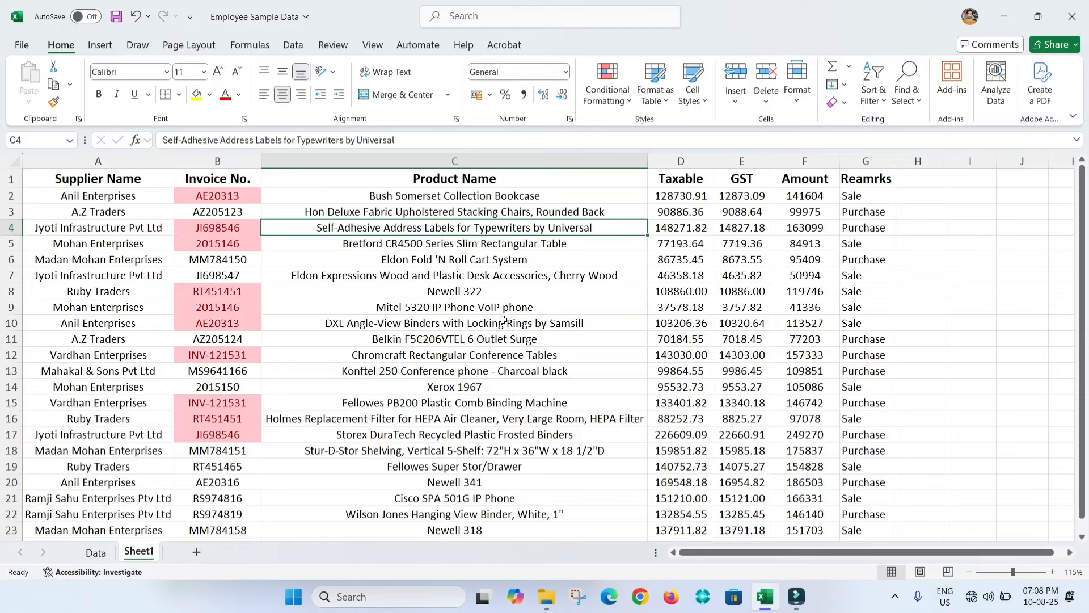
left_click(563, 312)
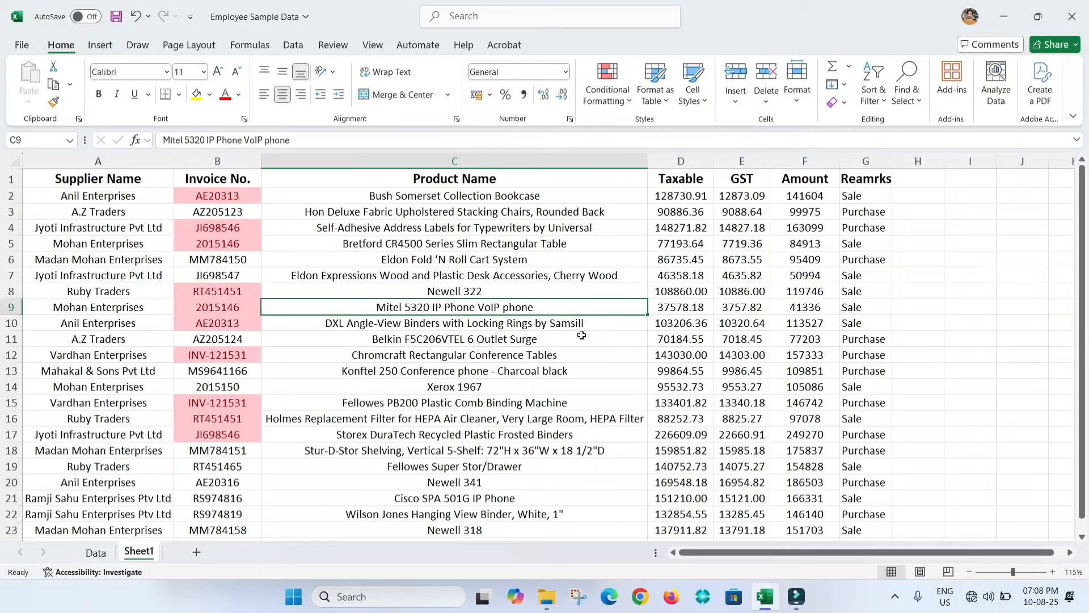
left_click(227, 163)
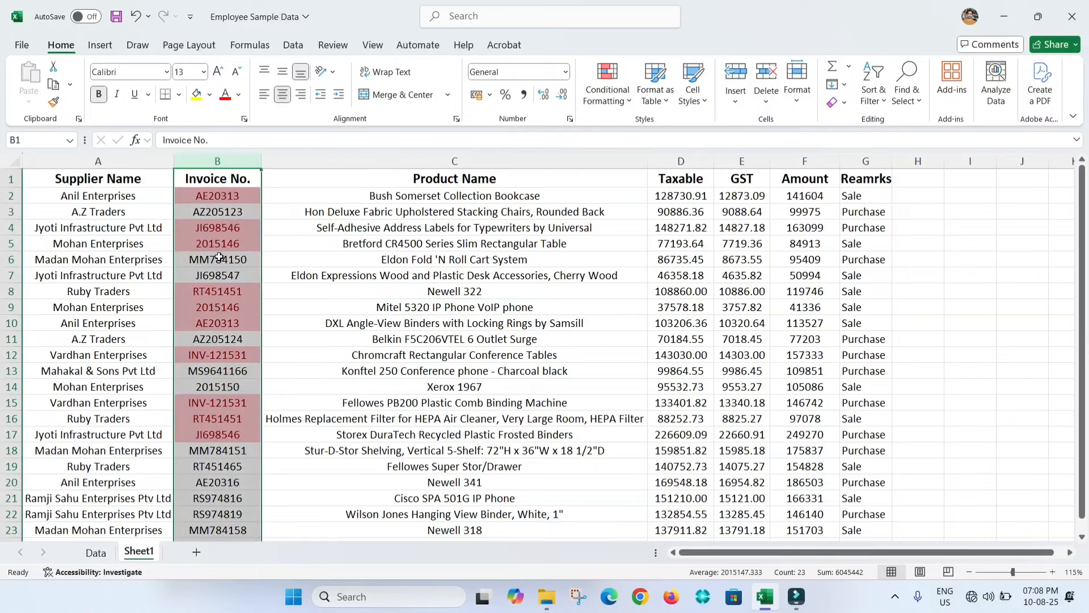
left_click(218, 259)
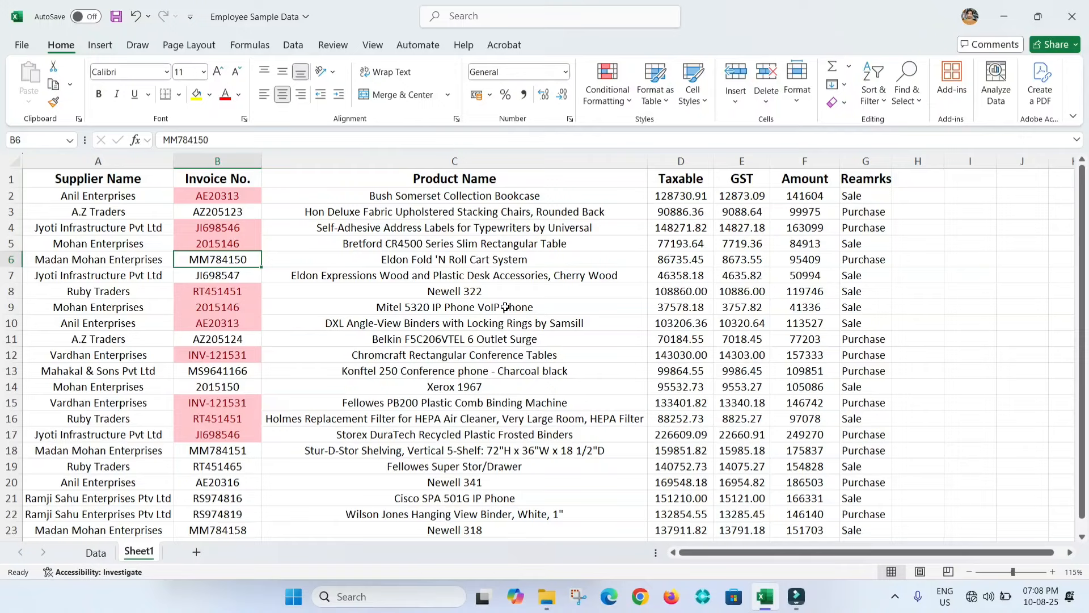
Turn the header filters back on and filter the Invoice No. column by the color of the duplicate invoices.
key("ctrl+shift+l")
left_click(255, 180)
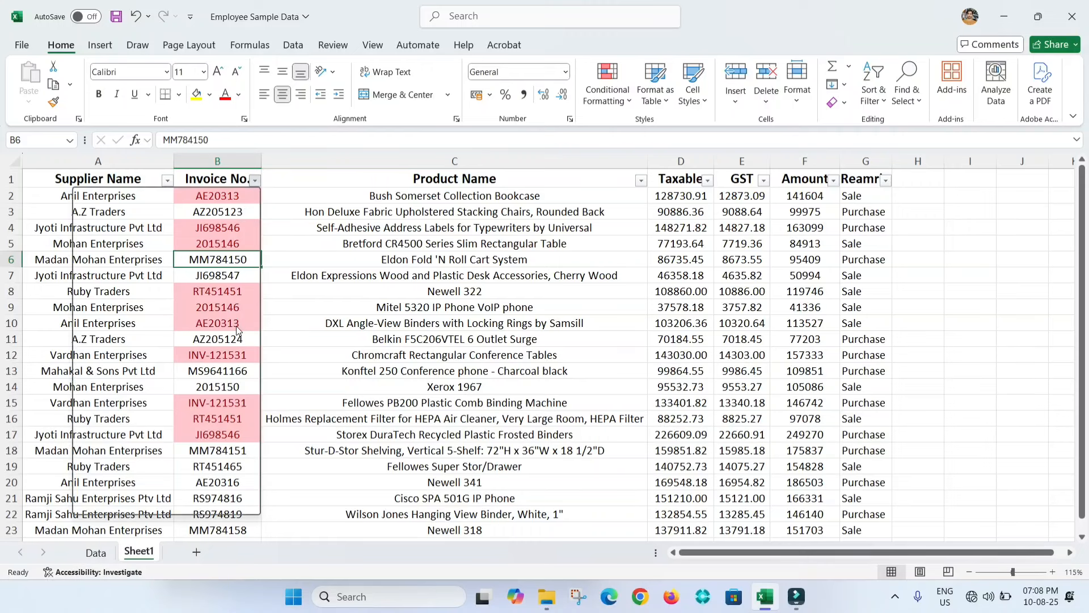
mouse_move(182, 301)
left_click(300, 384)
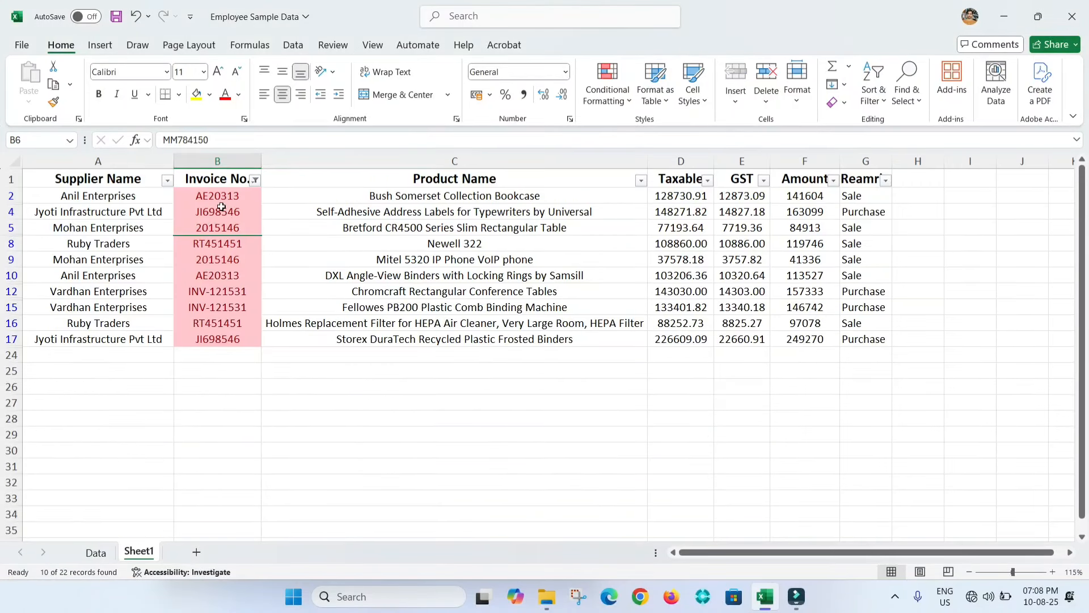
left_click(256, 180)
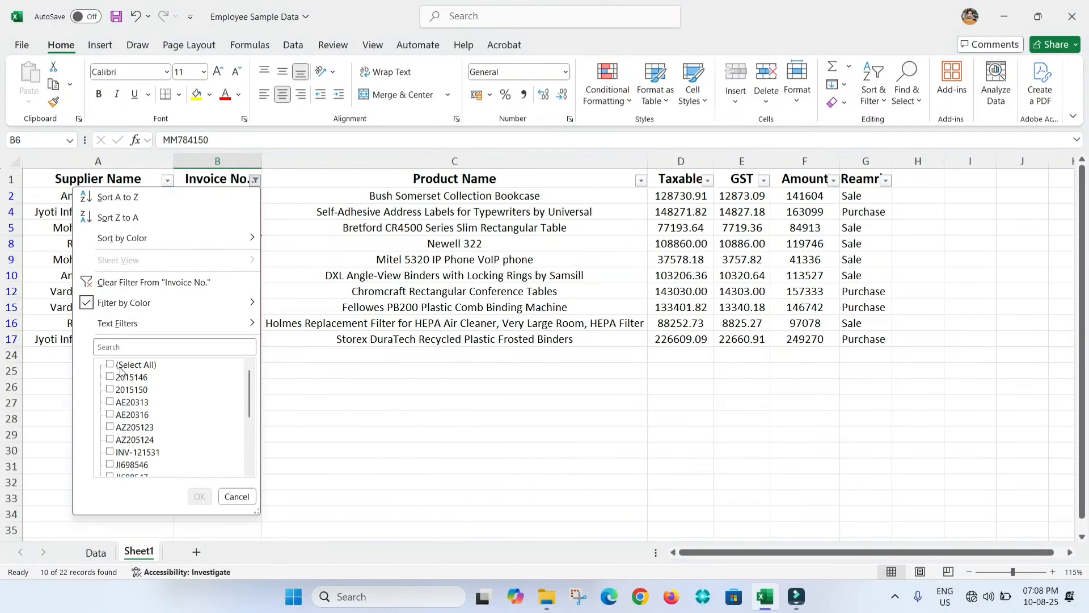
left_click(236, 496)
Filter the Supplier Name column of the color-filtered list to Anil Enterprises only.
left_click(167, 181)
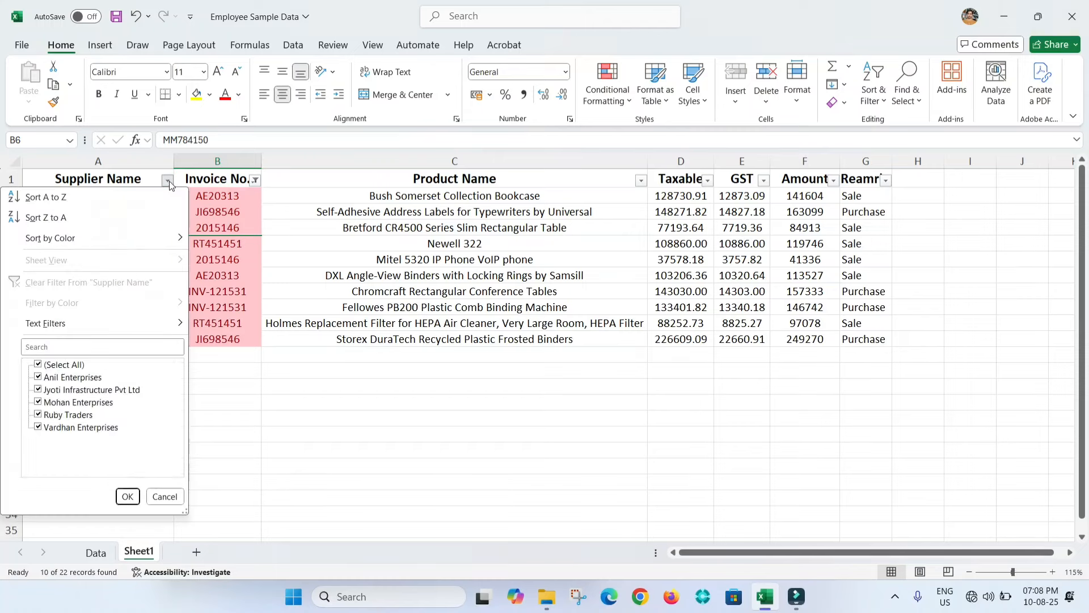
left_click(166, 181)
left_click(166, 181)
left_click(57, 365)
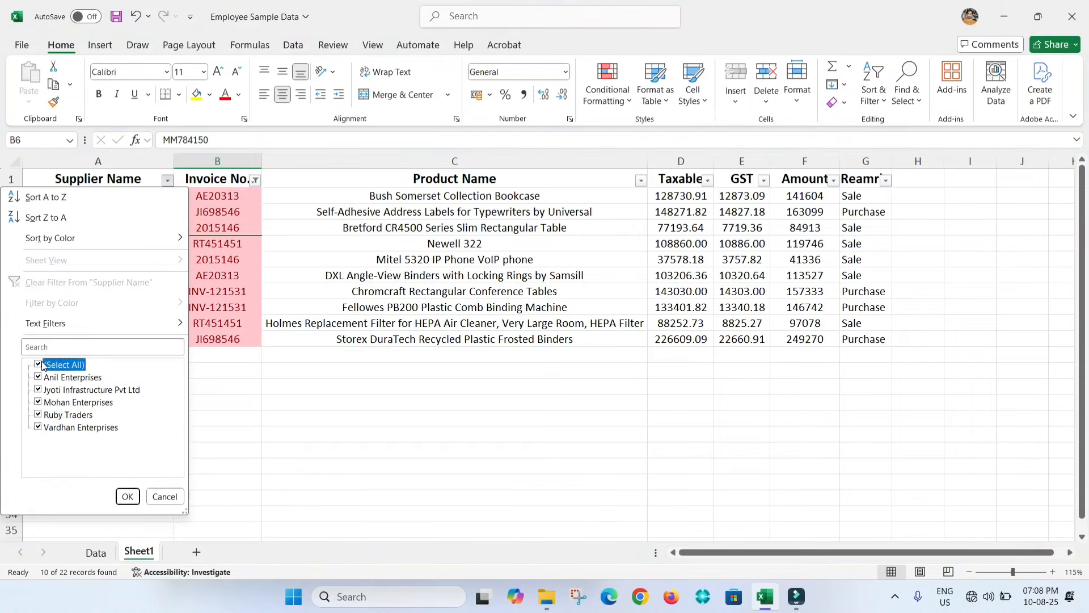
left_click(66, 376)
left_click(127, 496)
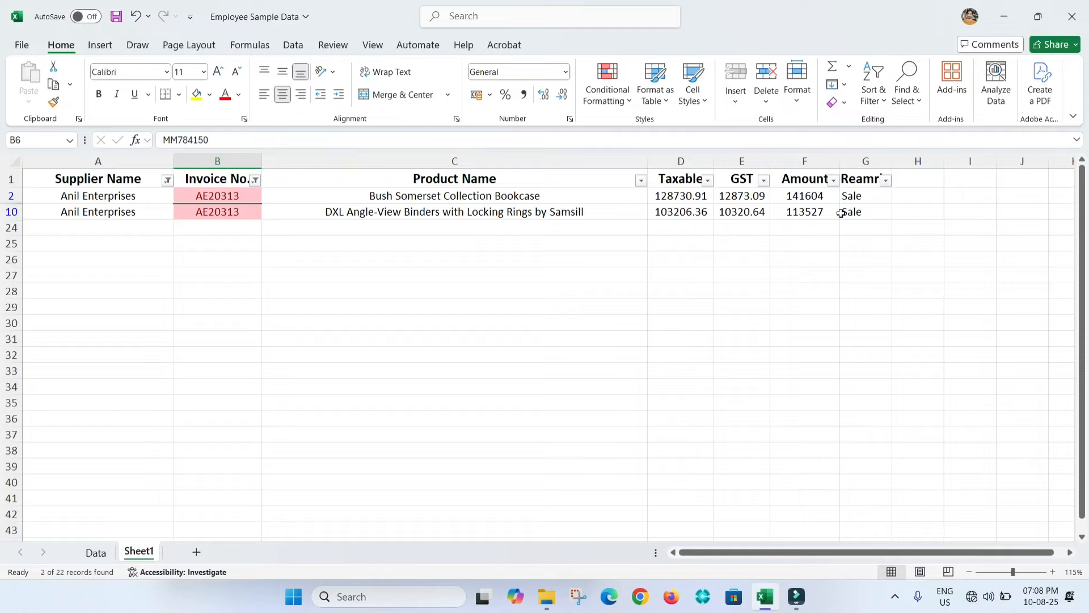
Examine the Amount and Invoice No. cells of the filtered Anil Enterprises rows and remove all filters.
left_click_drag(804, 196, 805, 228)
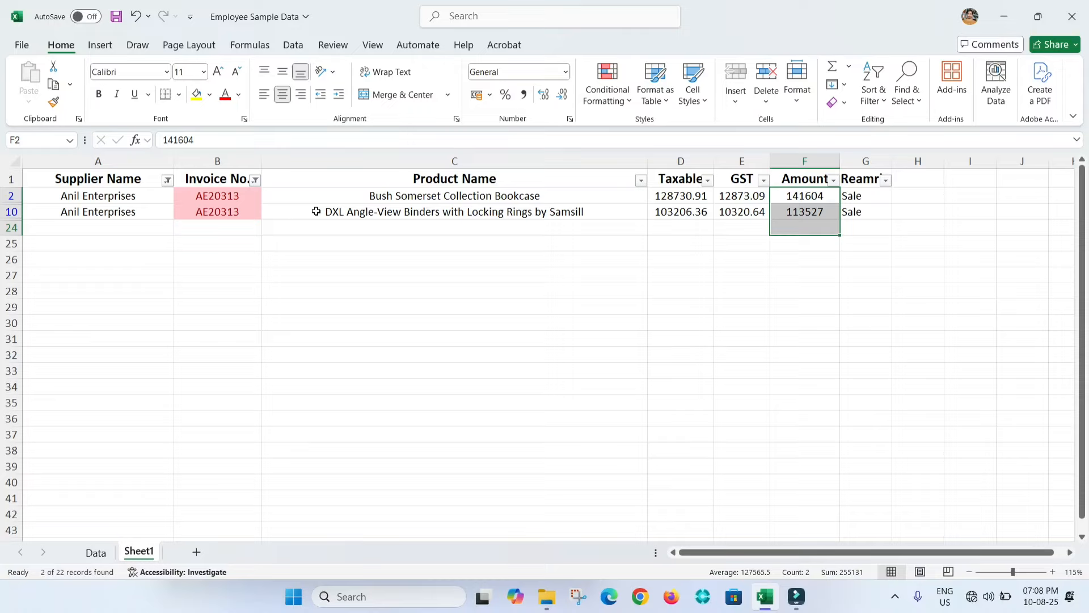
left_click_drag(235, 193, 235, 211)
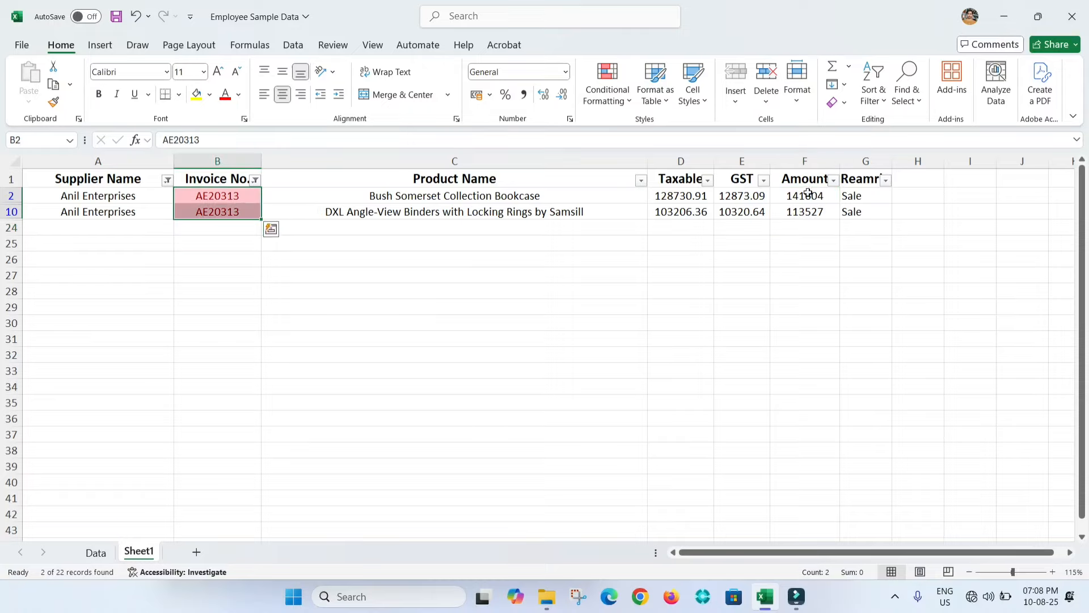
left_click_drag(808, 193, 810, 211)
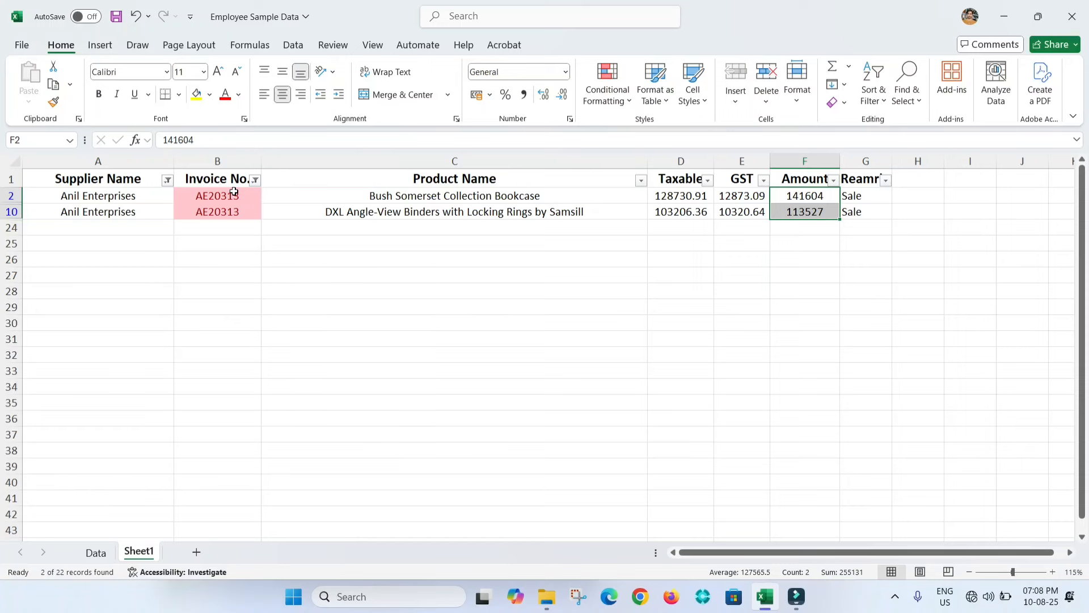
key("ctrl+shift+l")
left_click(268, 256)
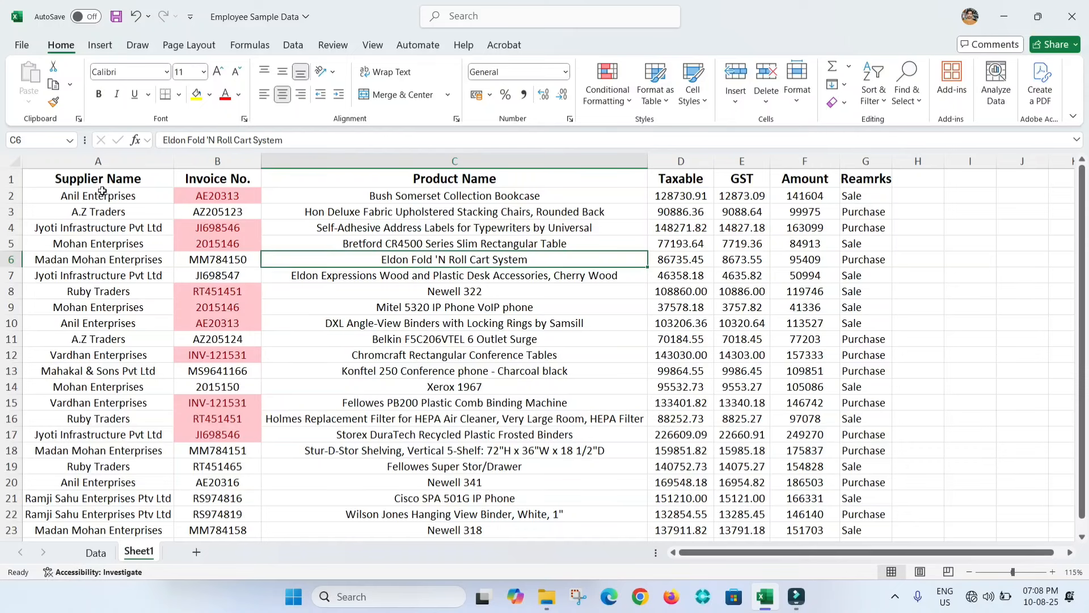
Create a PivotTable on a new worksheet from the Sheet1 table range A1:G23.
key("ctrl+Home")
key("shift+Right")
key("shift+Right")
key("shift+Right")
key("shift+Right")
key("shift+Right")
key("shift+Right")
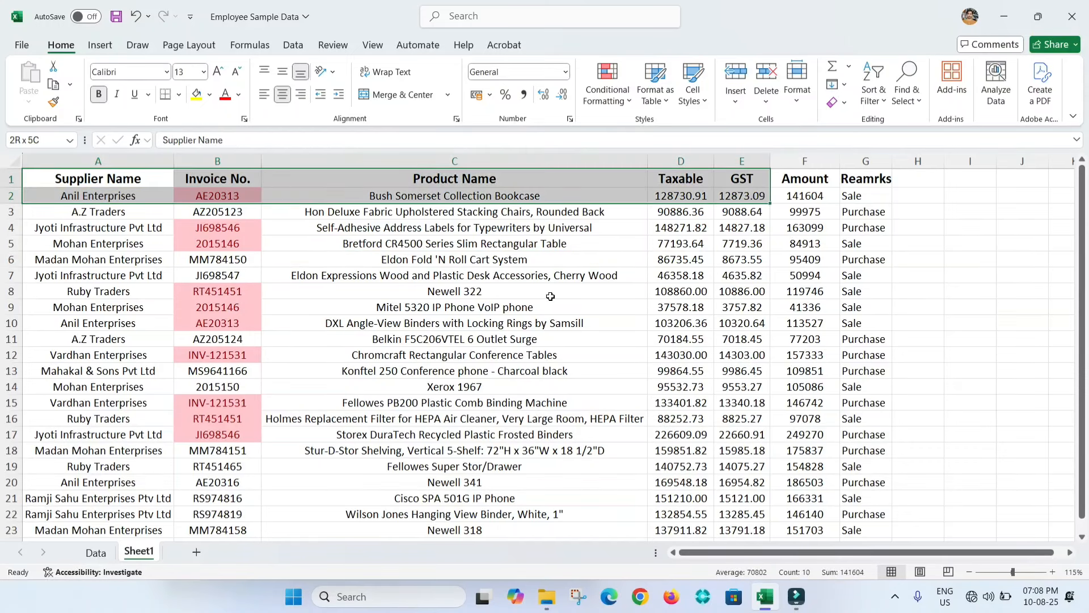
key("shift+Page_Down")
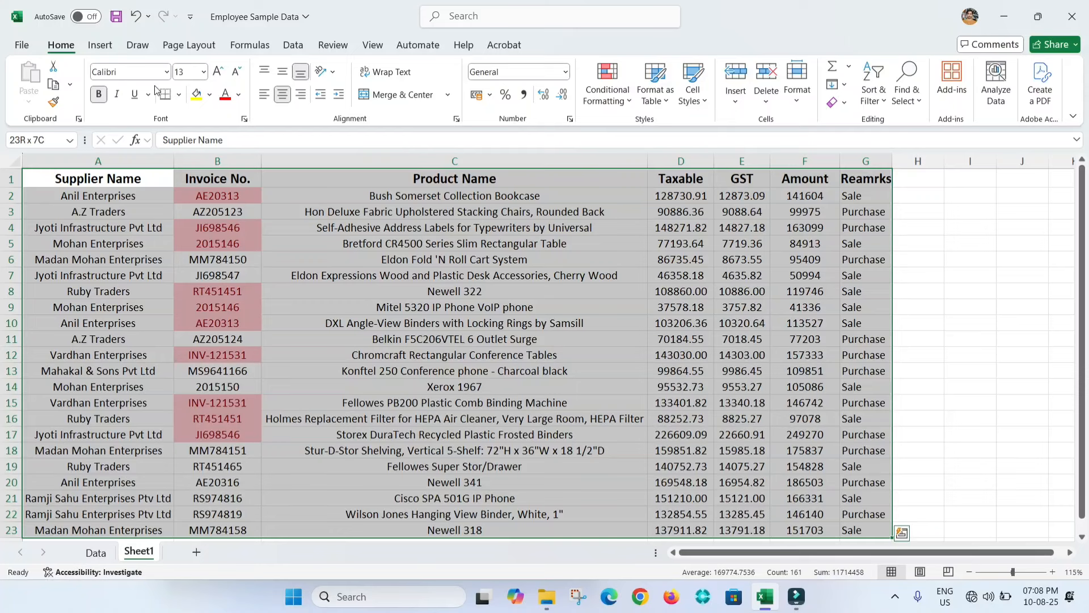
left_click(113, 45)
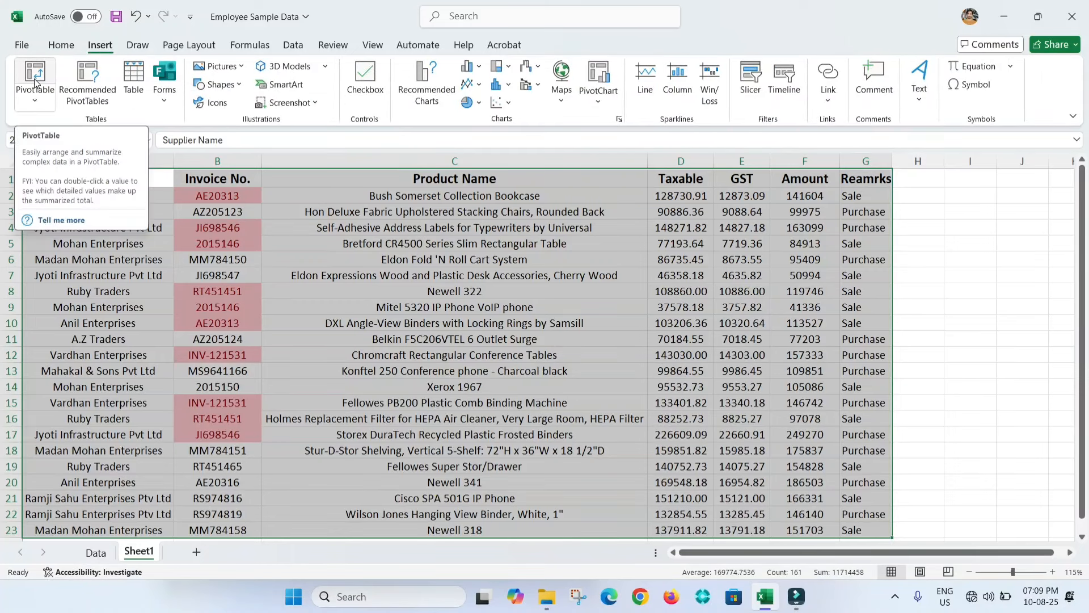
left_click(34, 82)
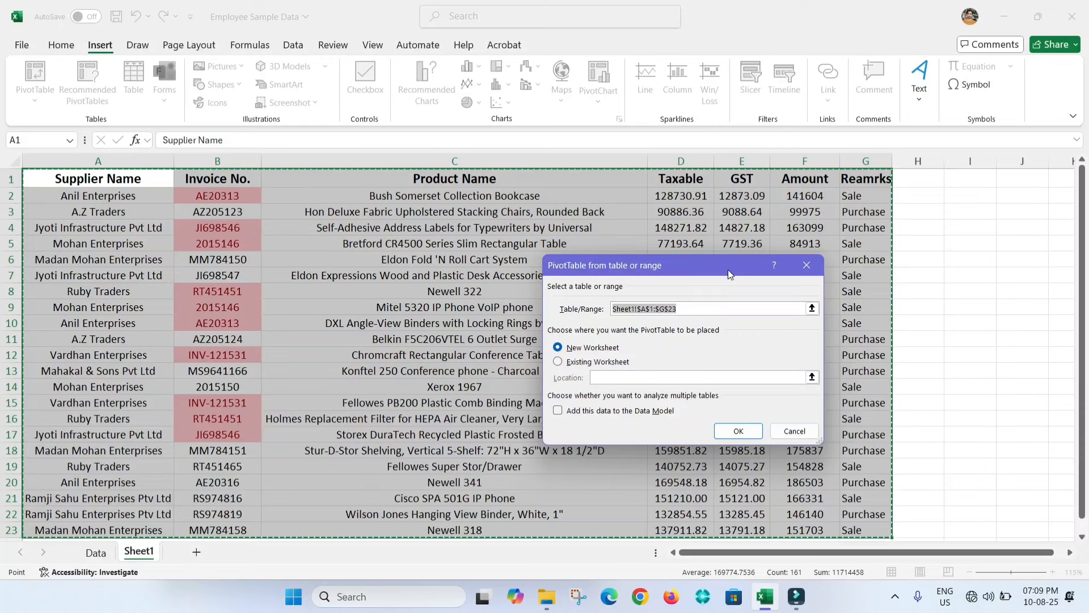
left_click_drag(703, 259, 389, 252)
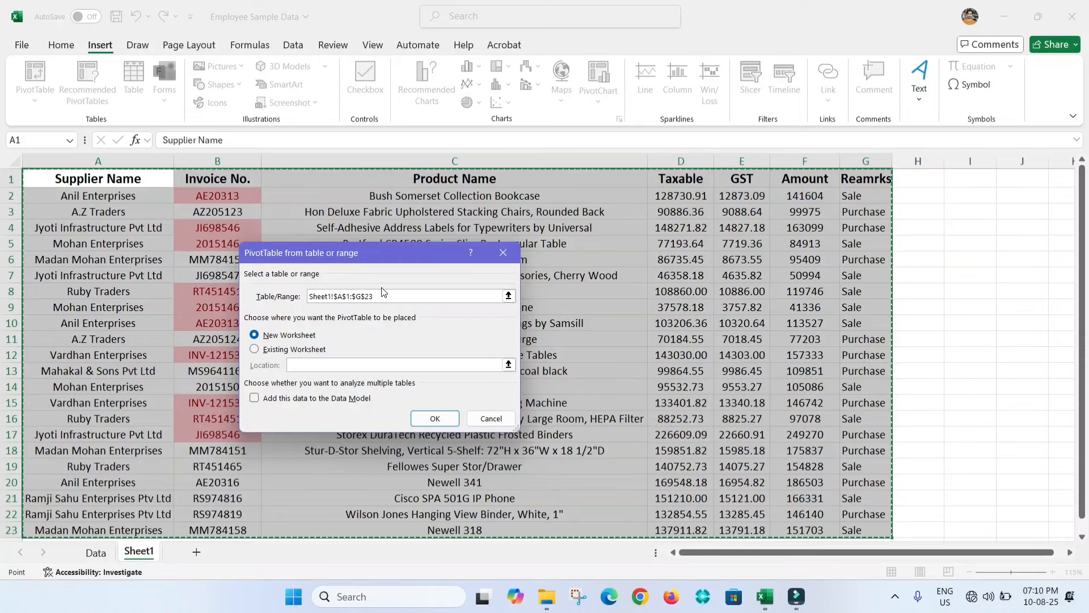
left_click_drag(349, 253, 378, 253)
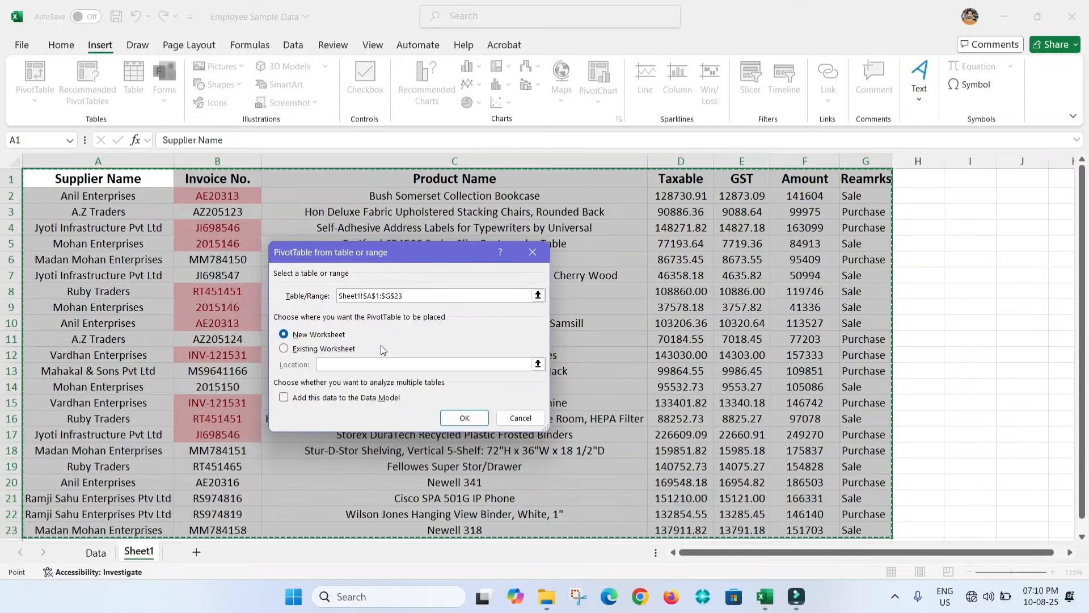
left_click(464, 418)
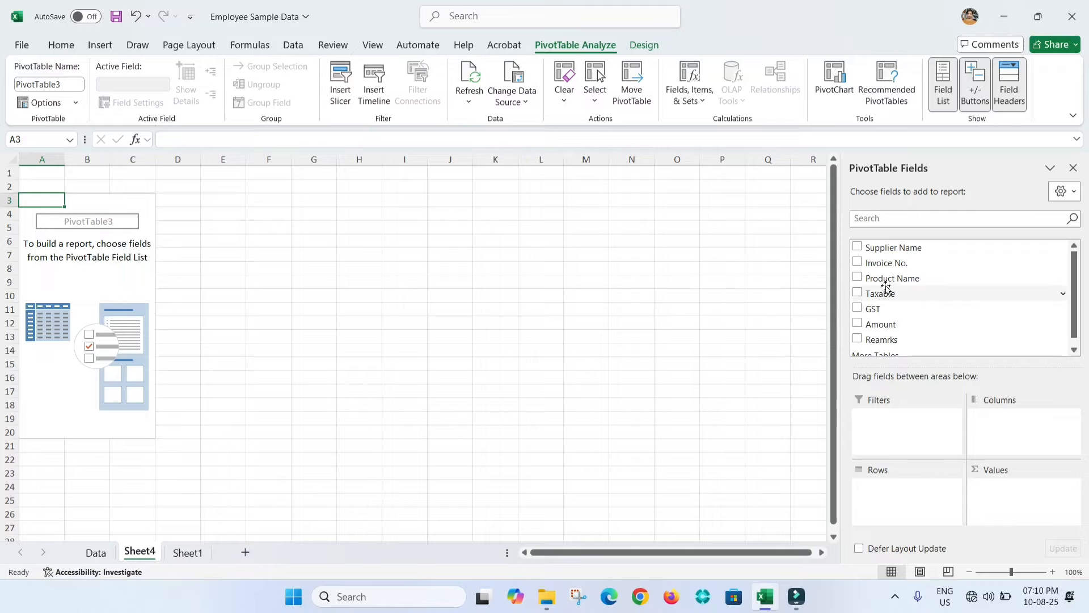
Add Supplier Name and Invoice No. to the PivotTable rows, and Amount, Taxable and GST to its values.
left_click(857, 247)
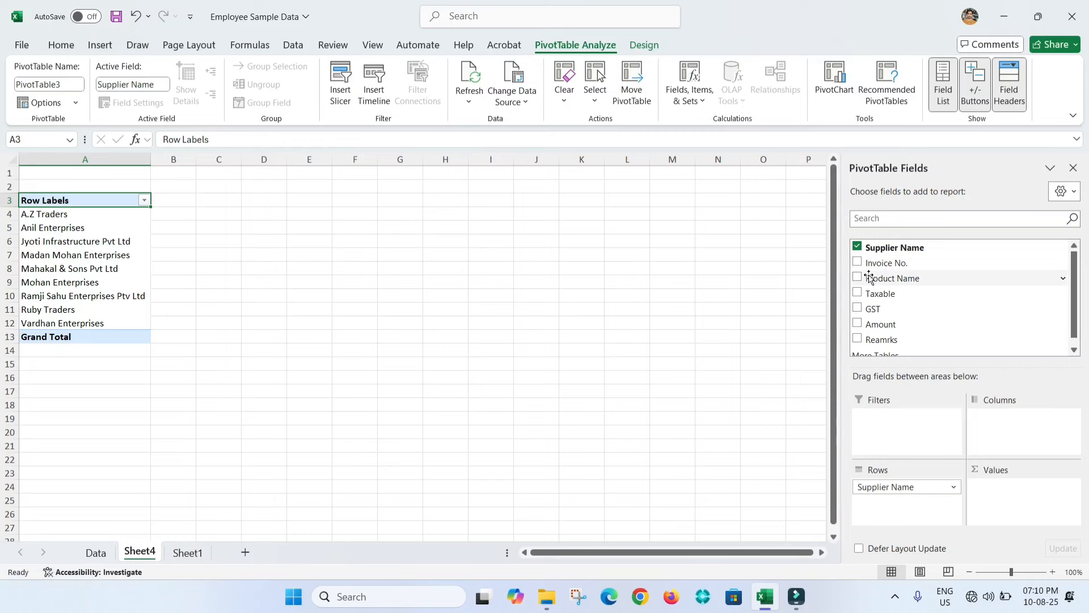
left_click(857, 263)
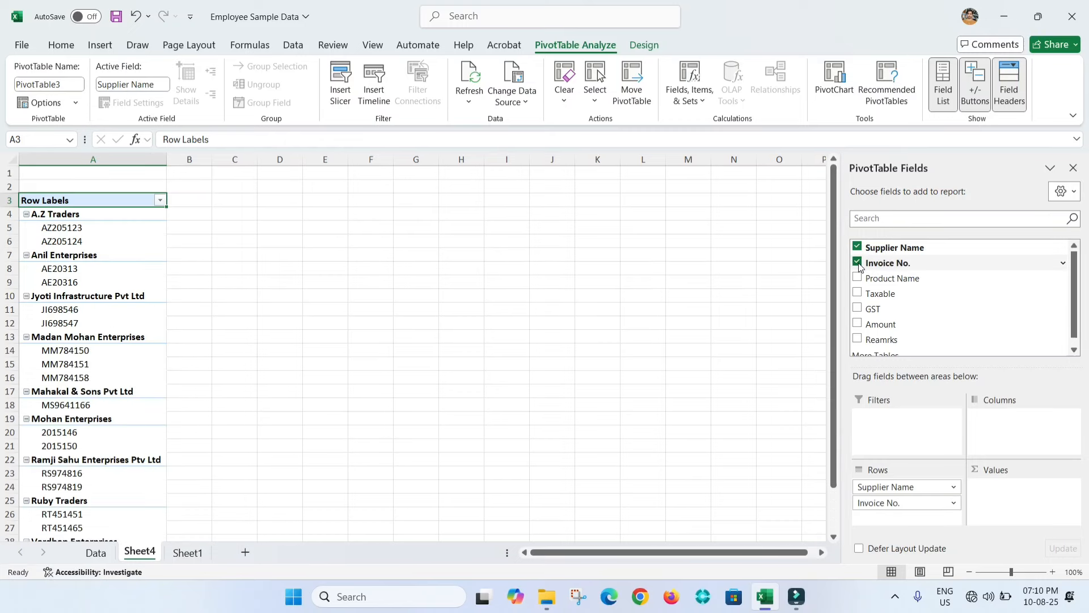
left_click(857, 323)
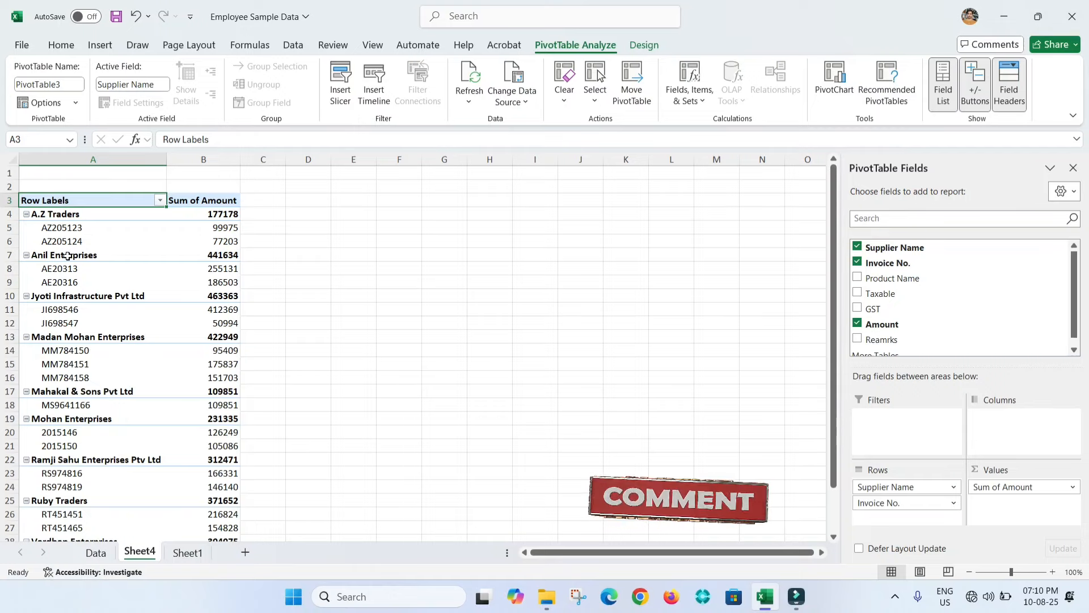
left_click(858, 294)
left_click(859, 308)
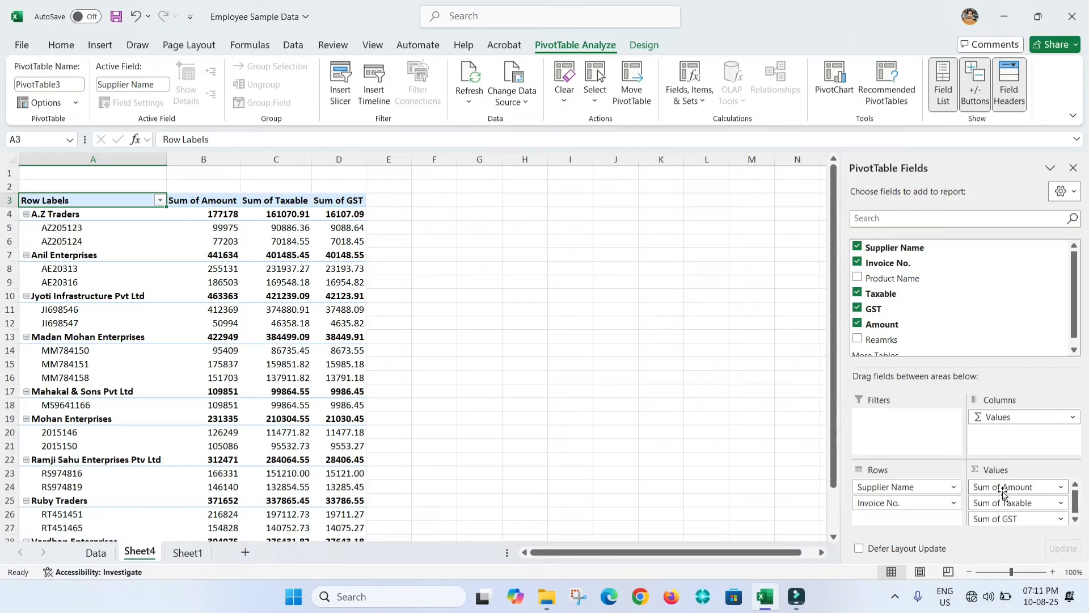
Review the value field settings of Sum of Amount, keeping Sum as the calculation.
left_click_drag(1006, 491, 1007, 491)
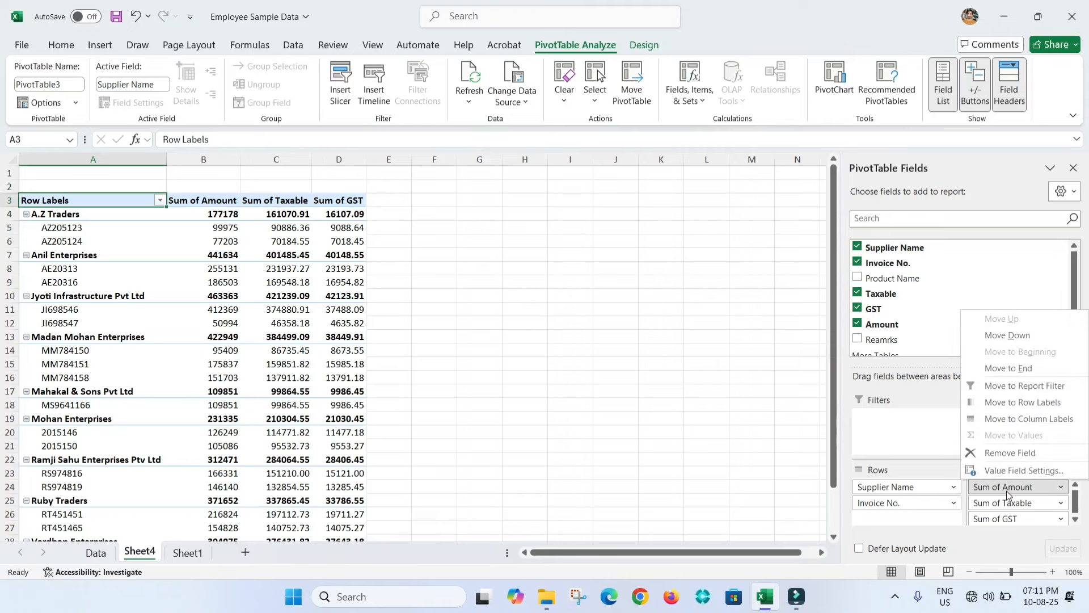
left_click(1006, 472)
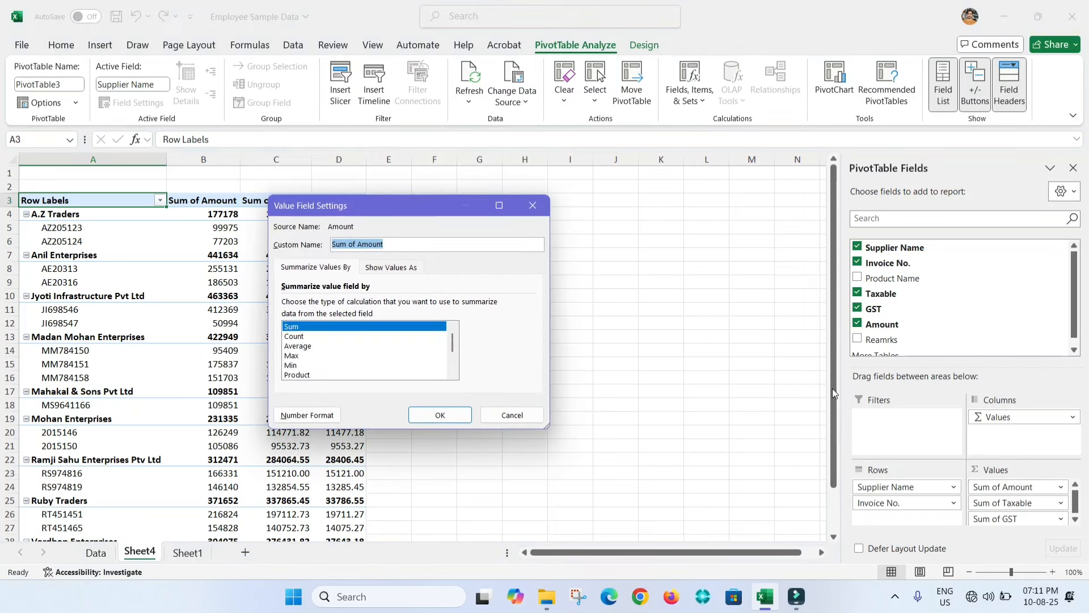
left_click(446, 414)
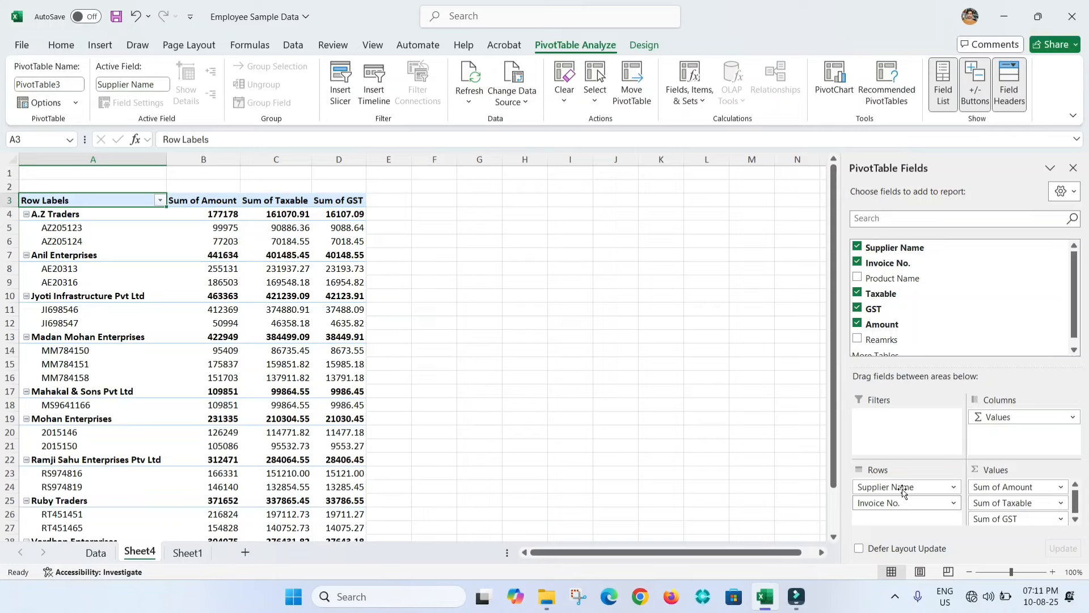
left_click(120, 241)
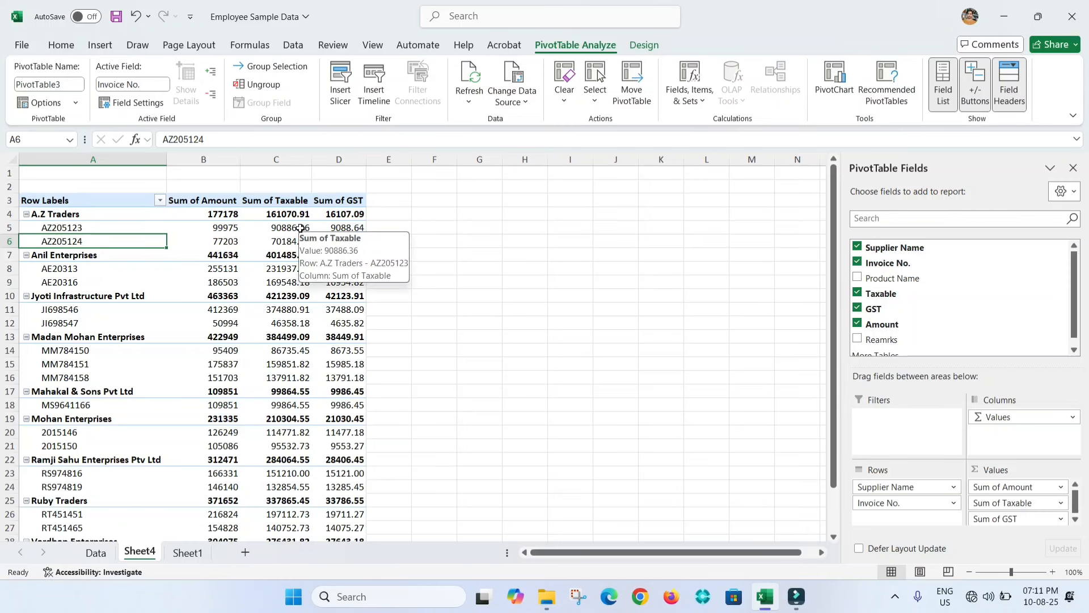
On Sheet1, turn on the header filters and filter the Invoice No. column by the duplicates' color.
left_click(186, 553)
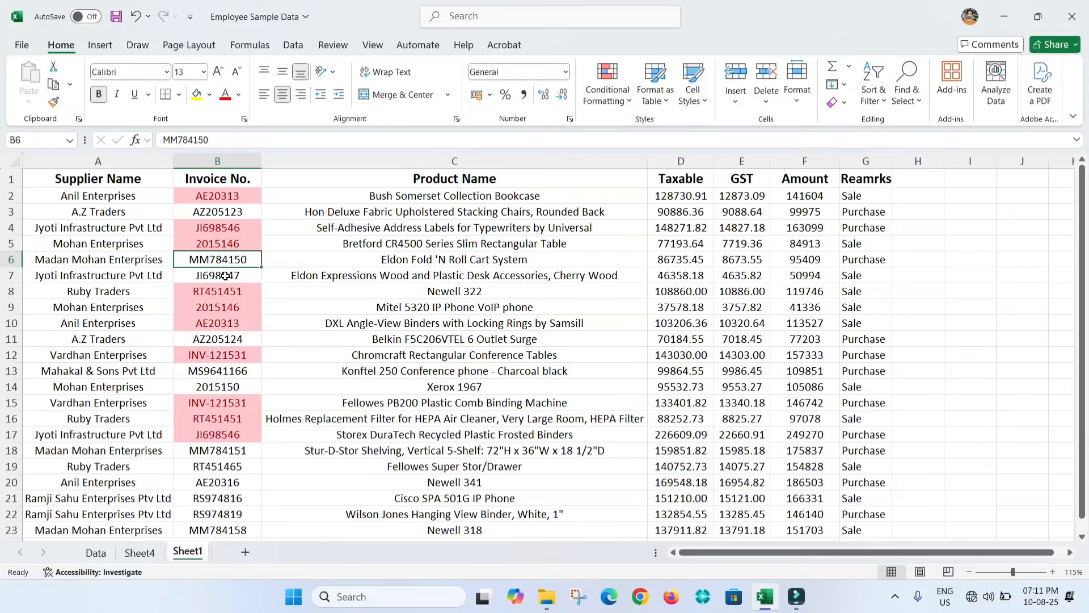
key("ctrl+shift+l")
left_click(256, 181)
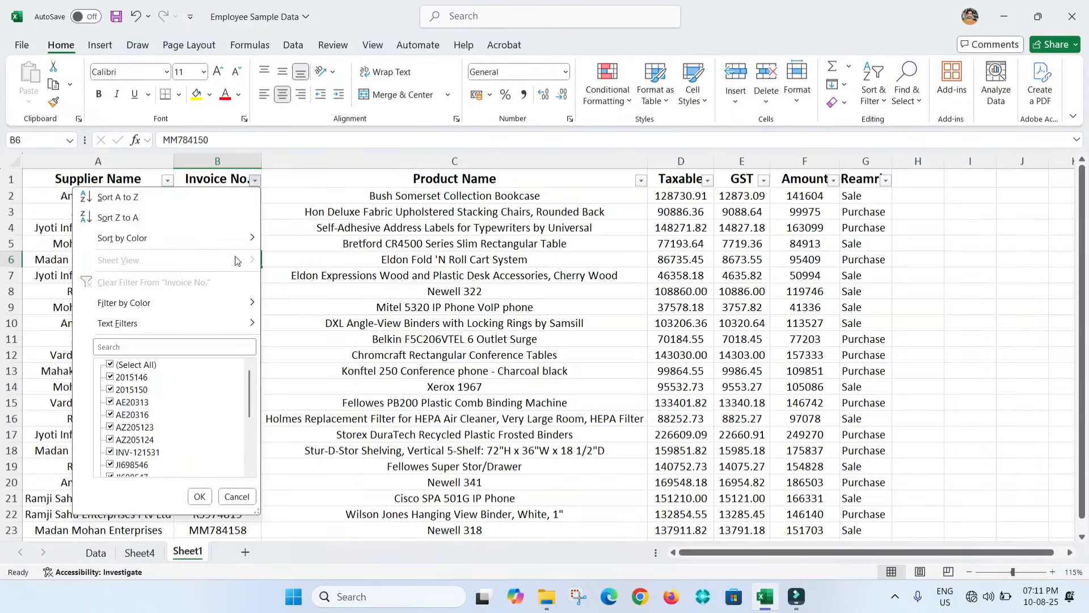
mouse_move(238, 302)
left_click(311, 377)
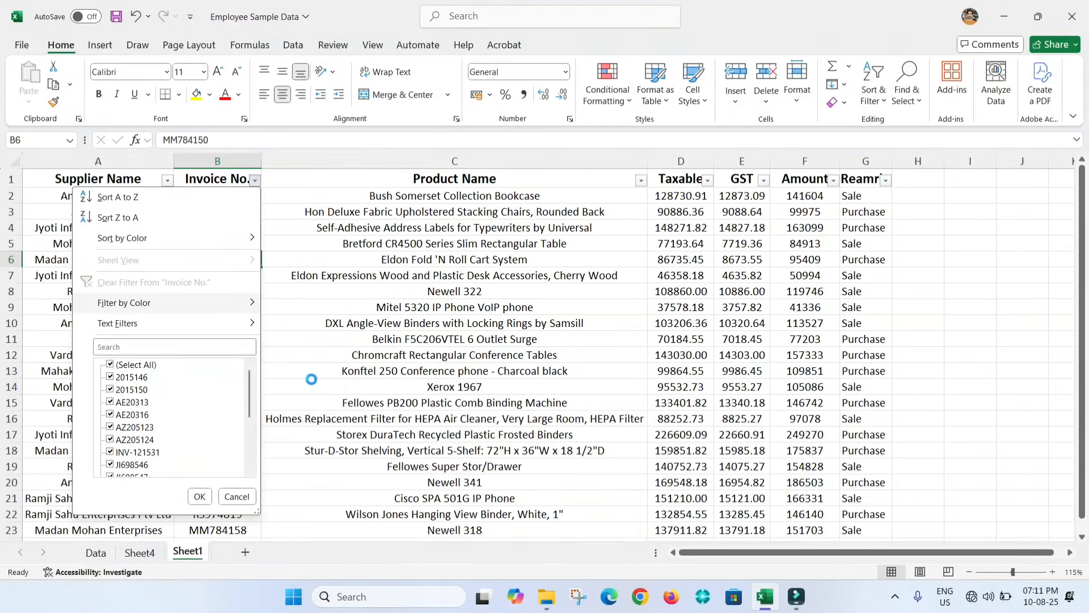
Limit the color-filtered rows to the supplier Anil Enterprises.
left_click(167, 180)
left_click(38, 364)
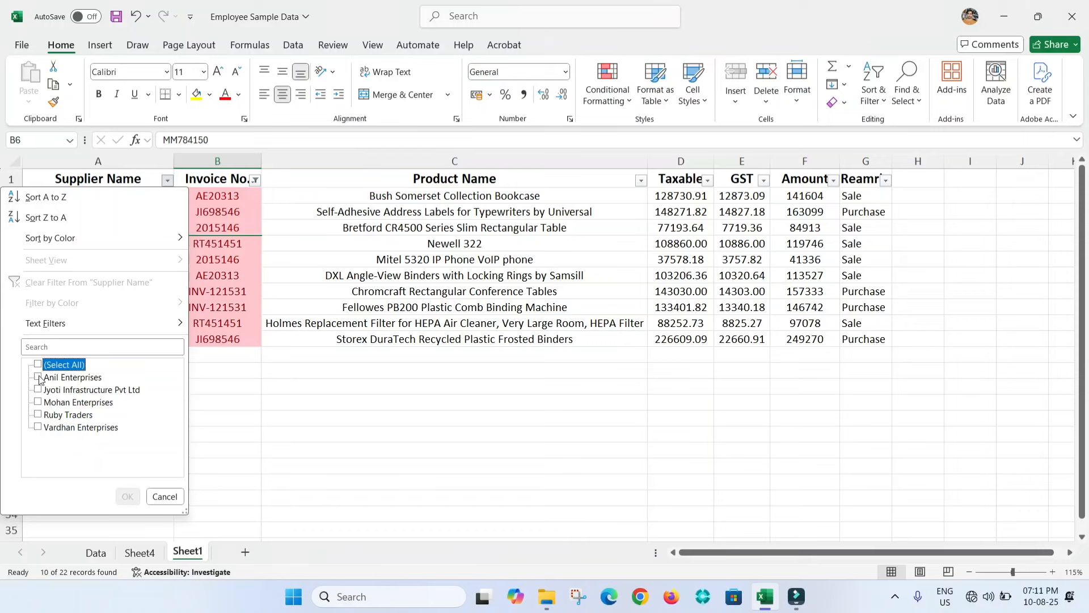
left_click(38, 377)
left_click(127, 496)
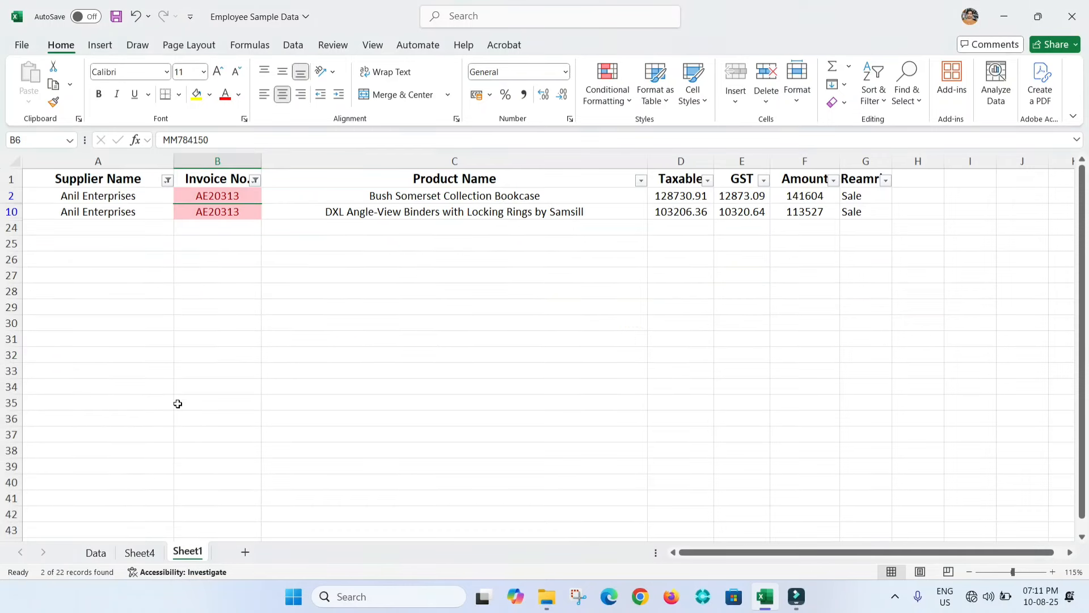
Copy the duplicate invoice number from cell B2 and check the sum of the two filtered Amount cells.
left_click(233, 196)
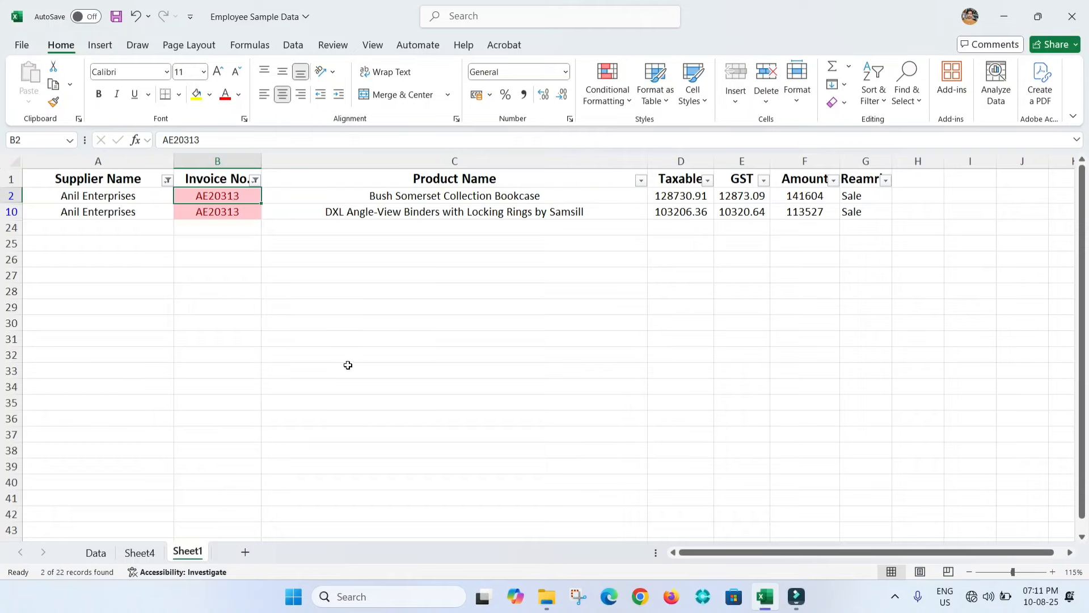
key("ctrl+c")
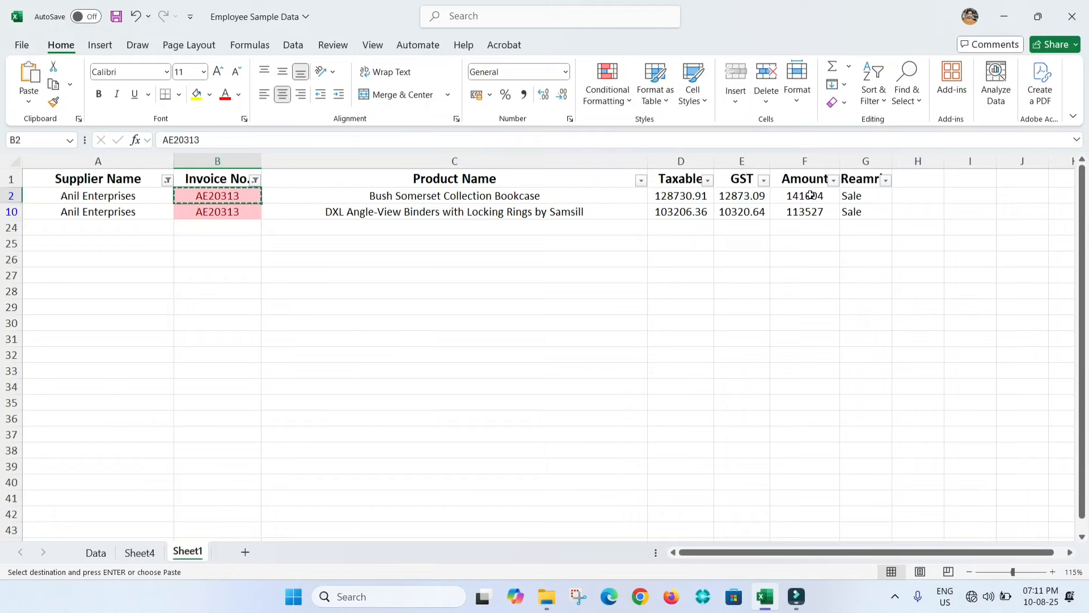
left_click_drag(815, 196, 812, 212)
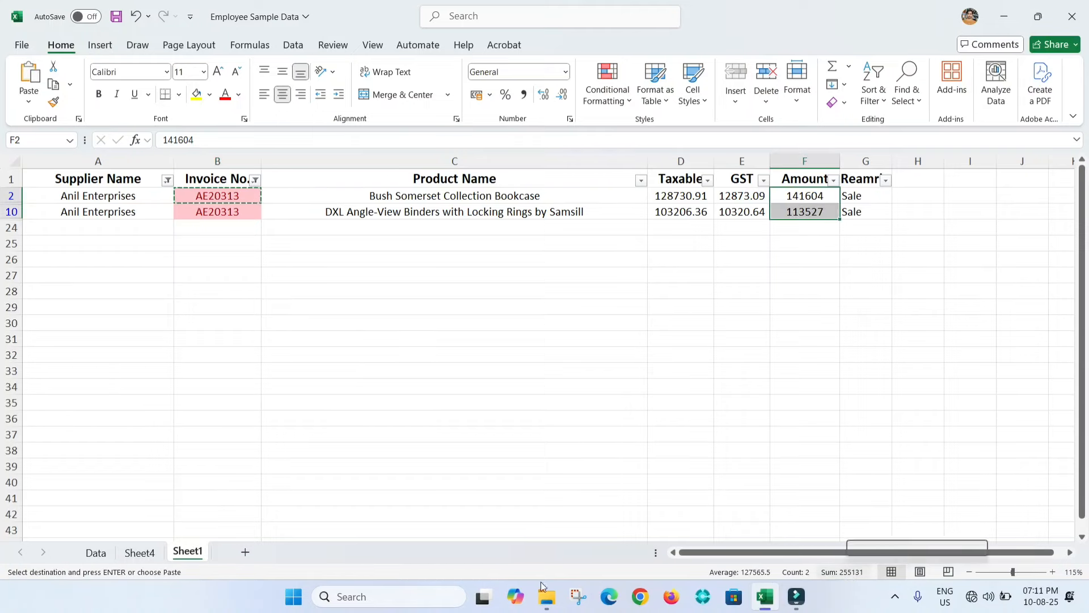
Find the copied invoice number in the Sheet4 PivotTable and check its Sum of Amount.
left_click(152, 560)
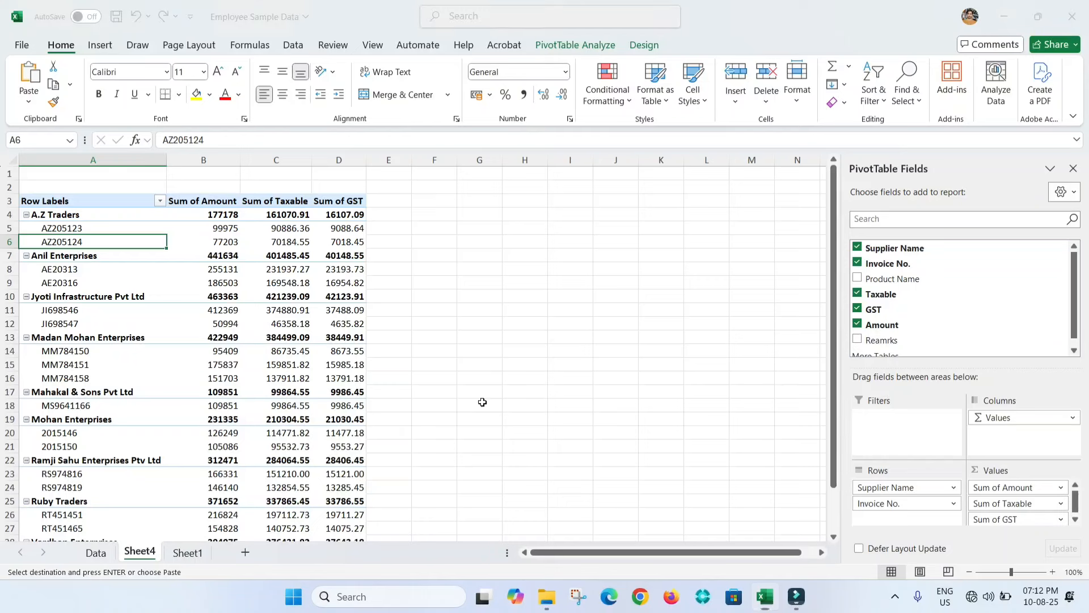
key("ctrl+f")
key("ctrl+v")
key("Return")
key("Escape")
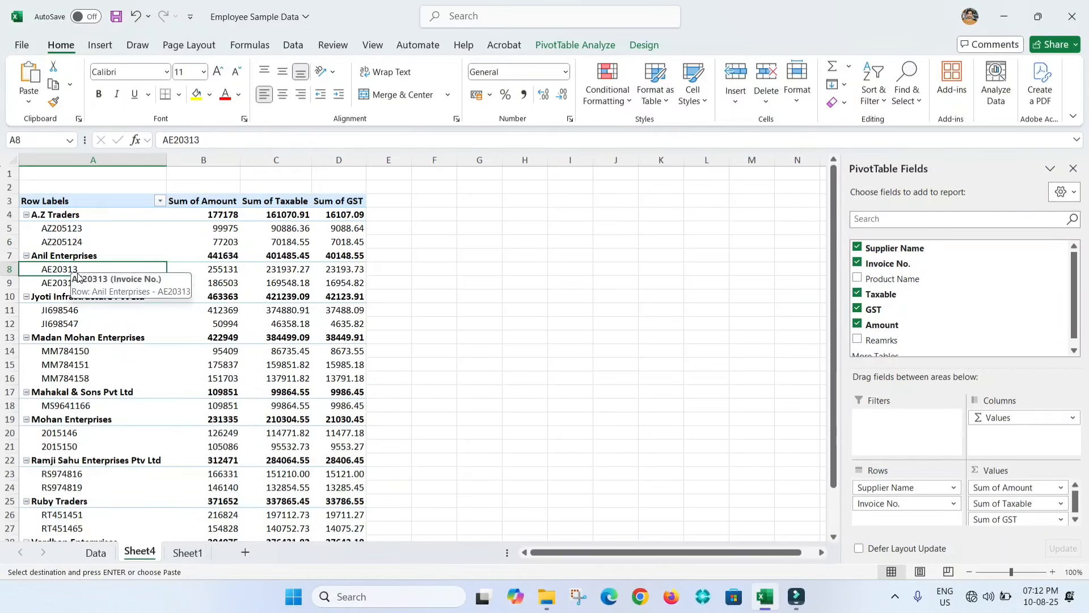
left_click(210, 269)
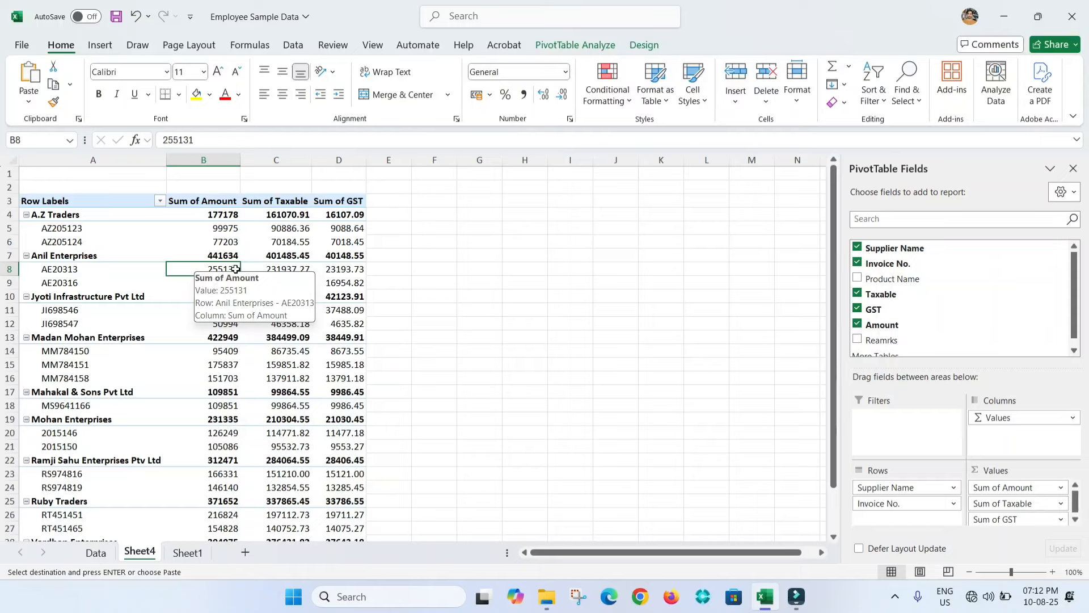
left_click(64, 271)
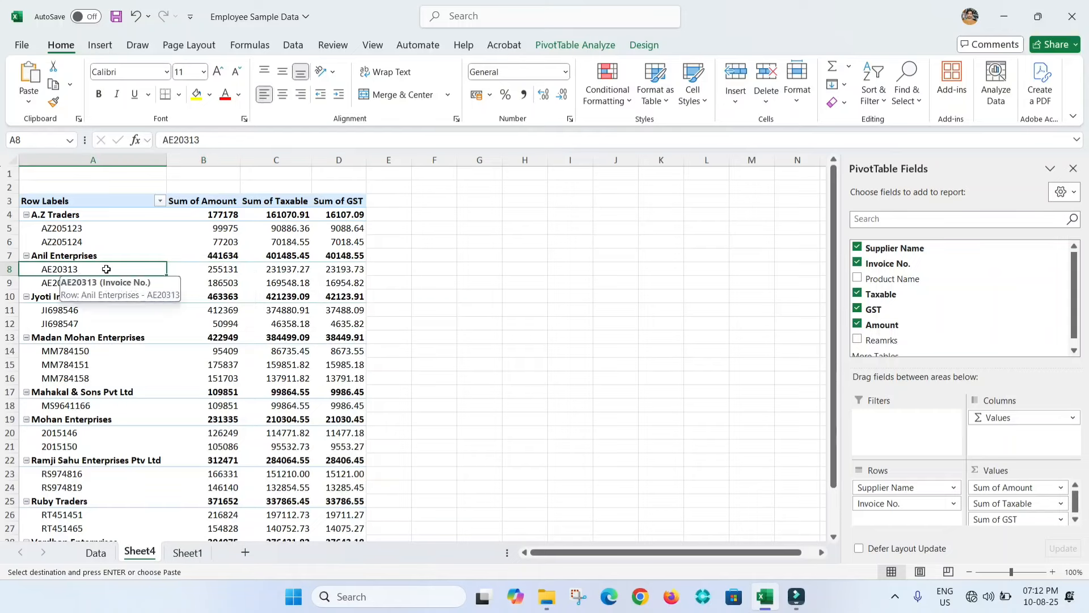
left_click(240, 270)
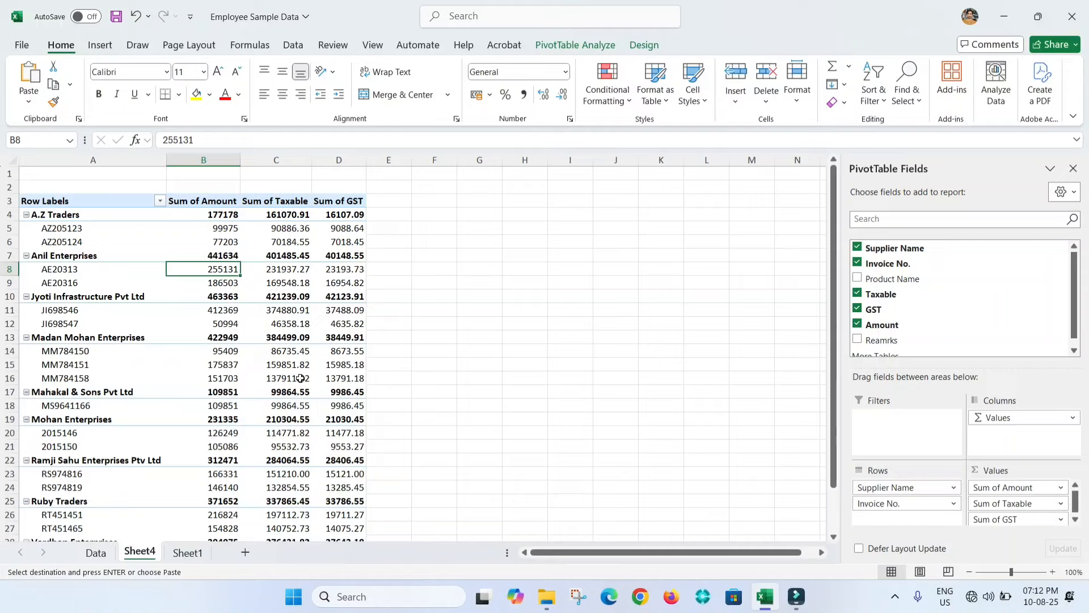
Set the PivotTable to show no subtotals for the supplier groups.
left_click(609, 50)
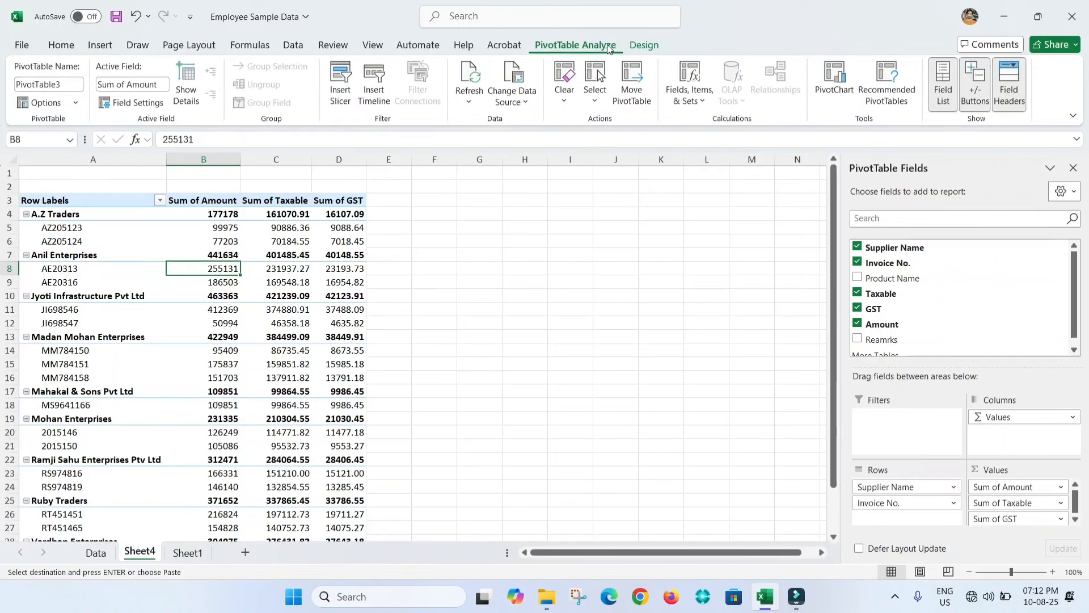
left_click(642, 47)
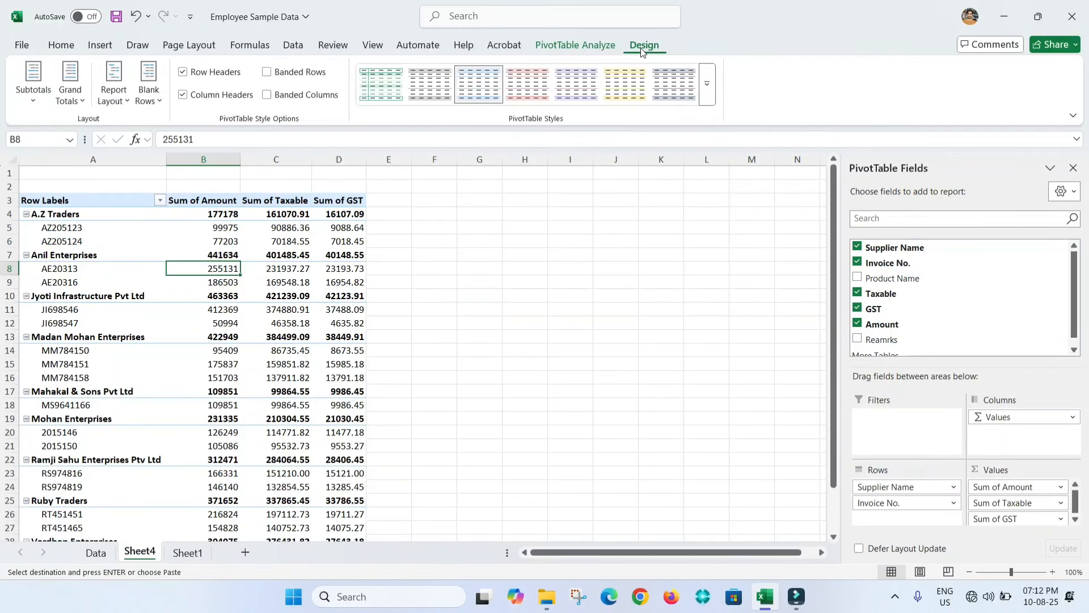
left_click(34, 86)
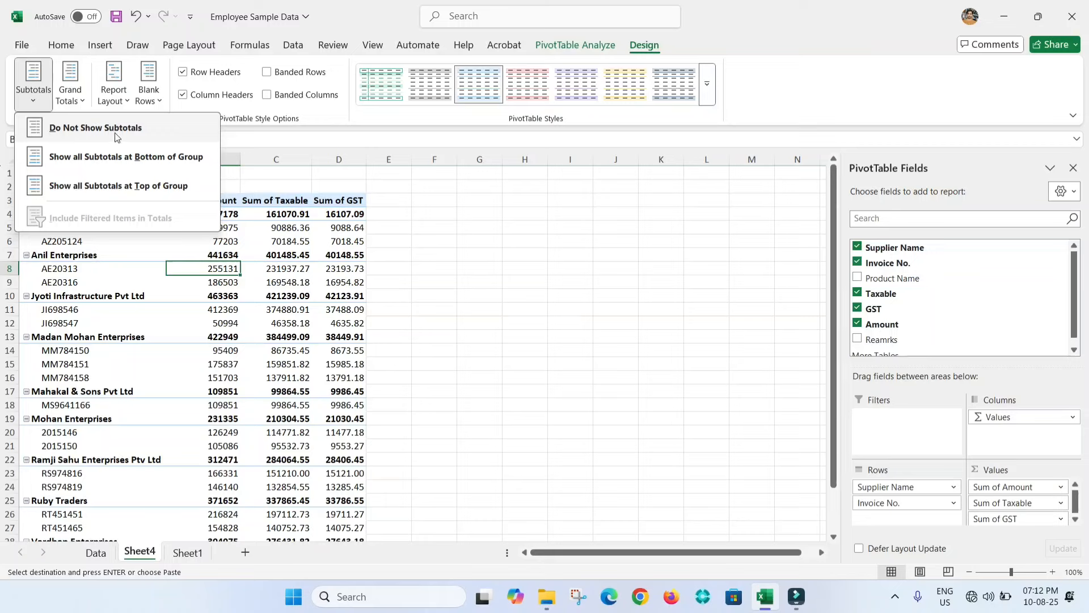
left_click(484, 282)
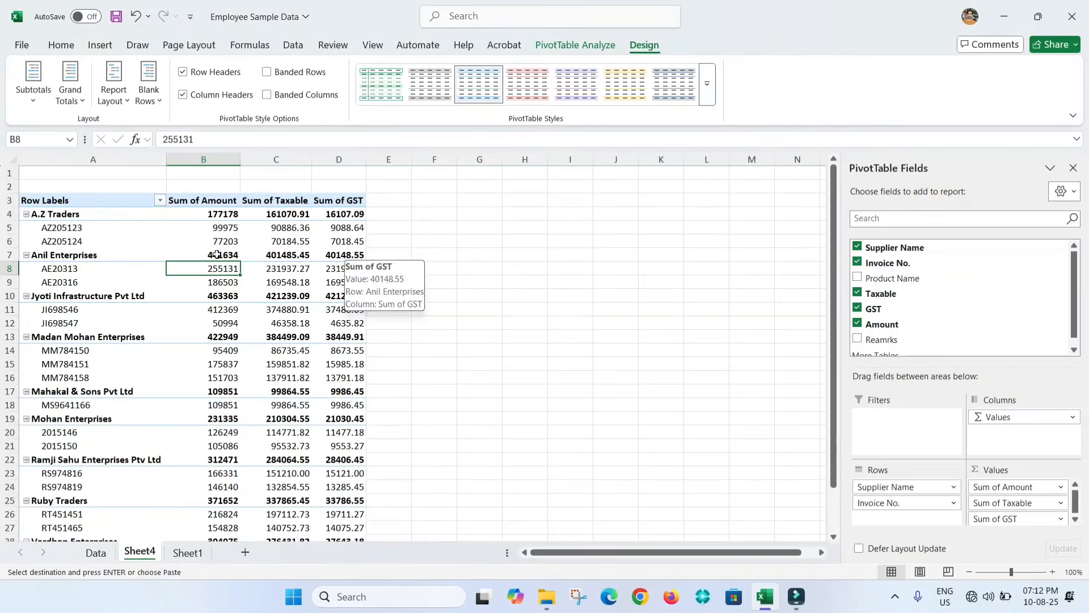
left_click(34, 85)
left_click(68, 131)
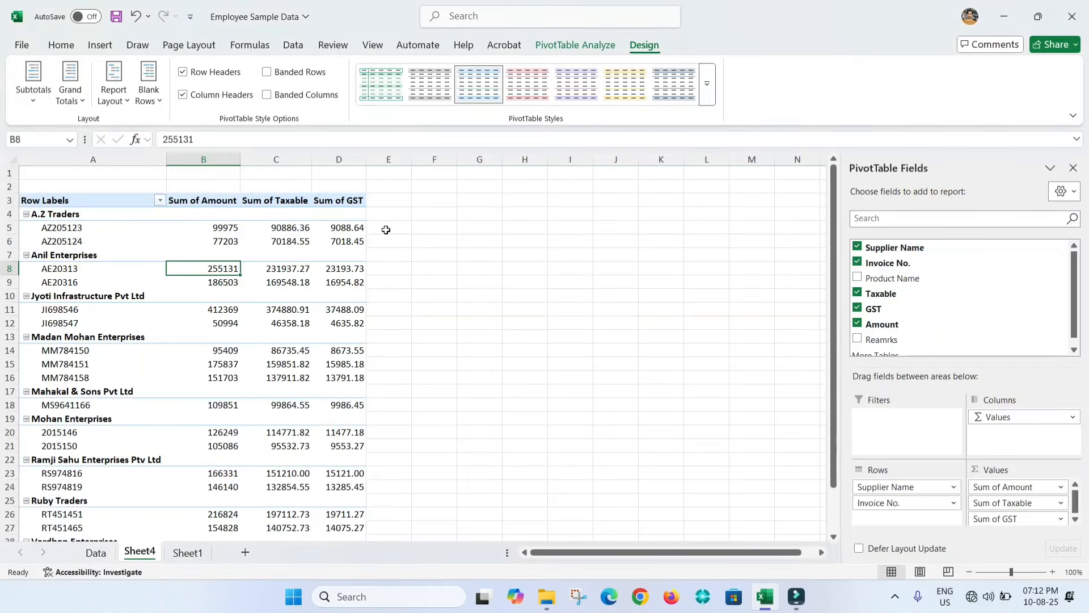
Show all PivotTable subtotals at the bottom of each supplier group.
left_click(33, 85)
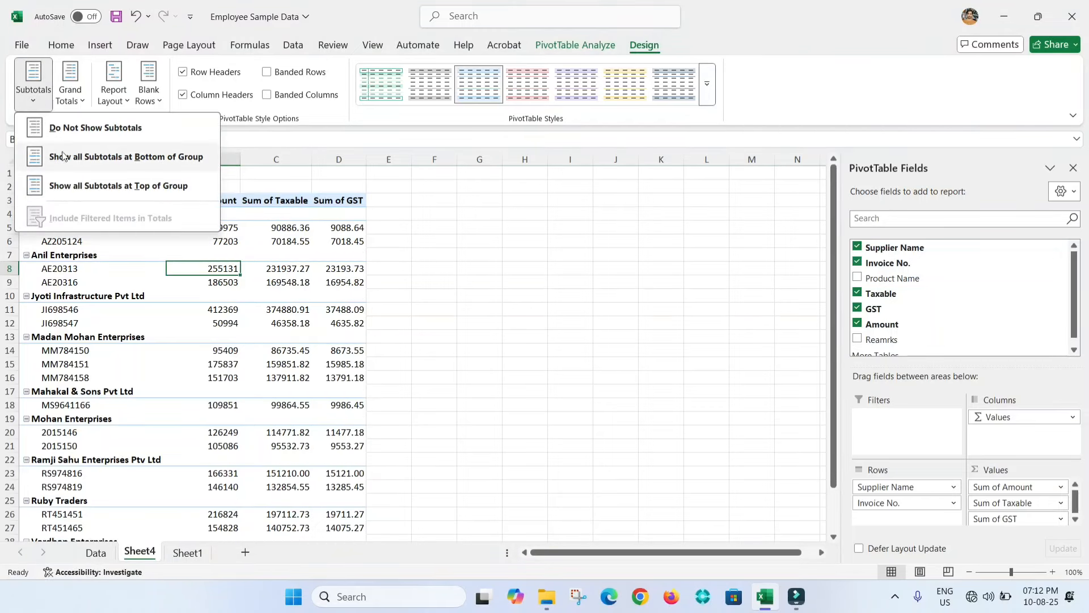
left_click(157, 162)
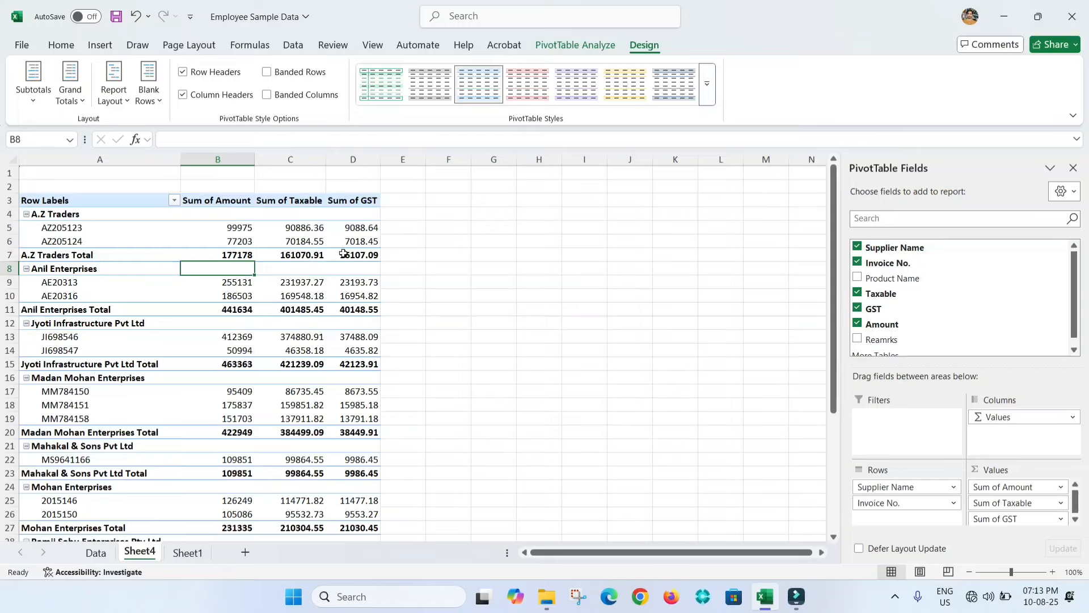
Show all PivotTable subtotals at the top of each supplier group and check the A.Z Traders and Anil Enterprises totals.
left_click(33, 85)
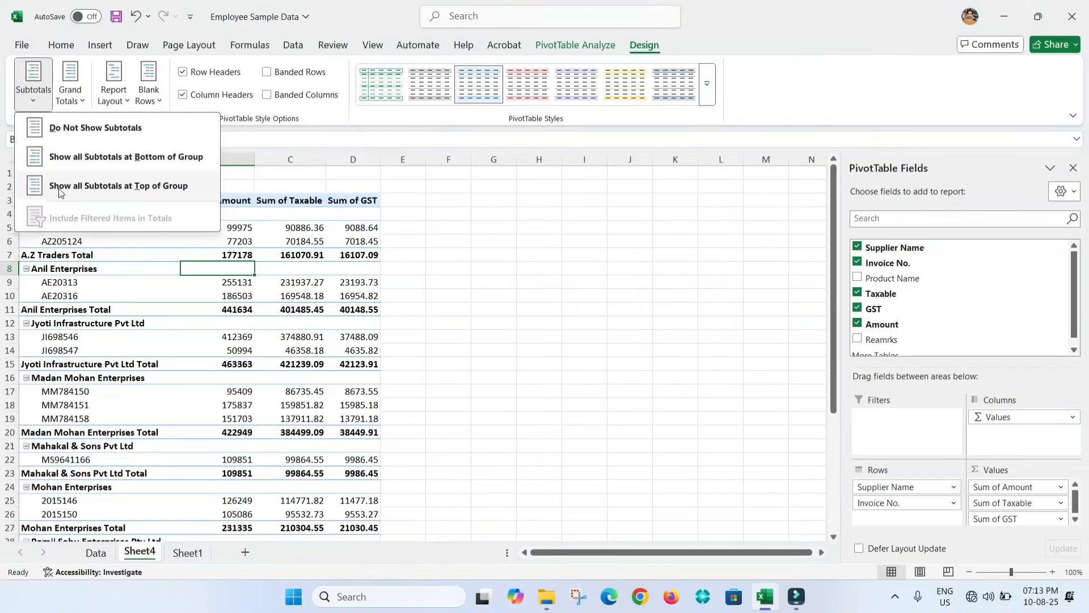
left_click(135, 188)
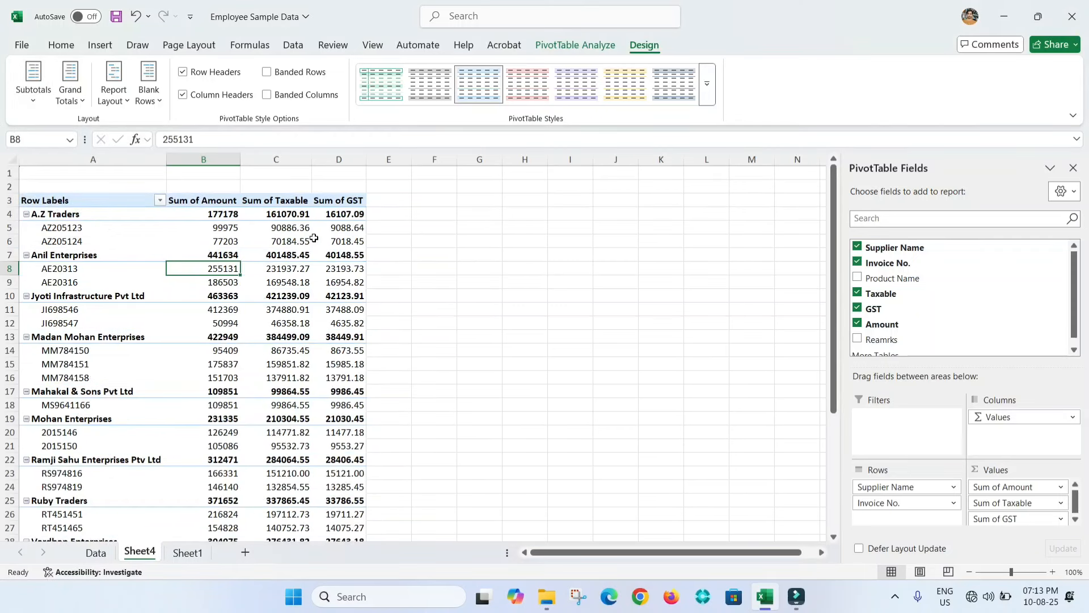
left_click_drag(207, 216, 323, 216)
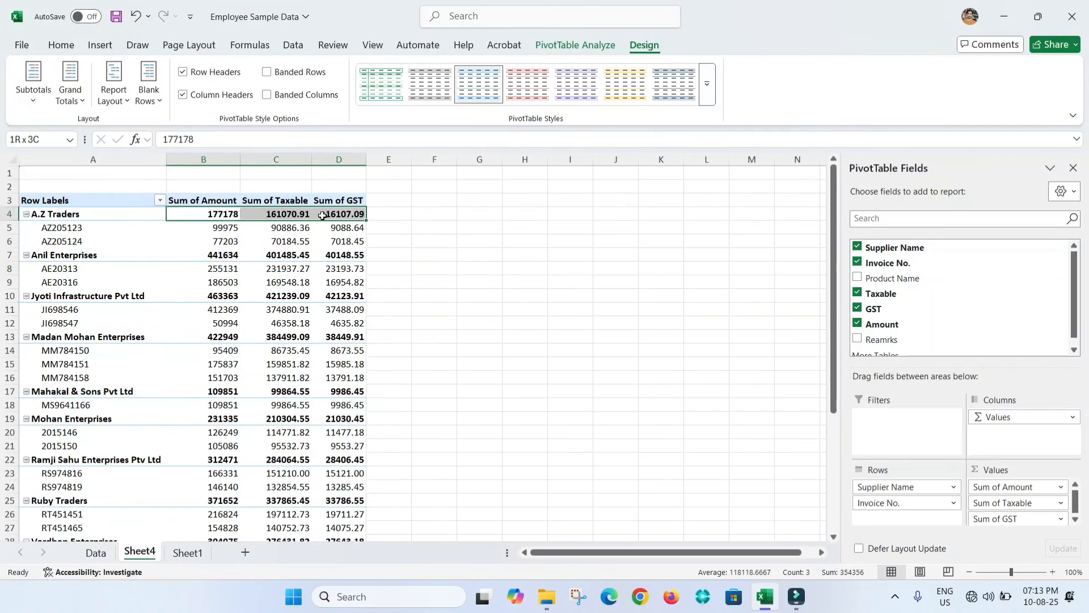
left_click(93, 255)
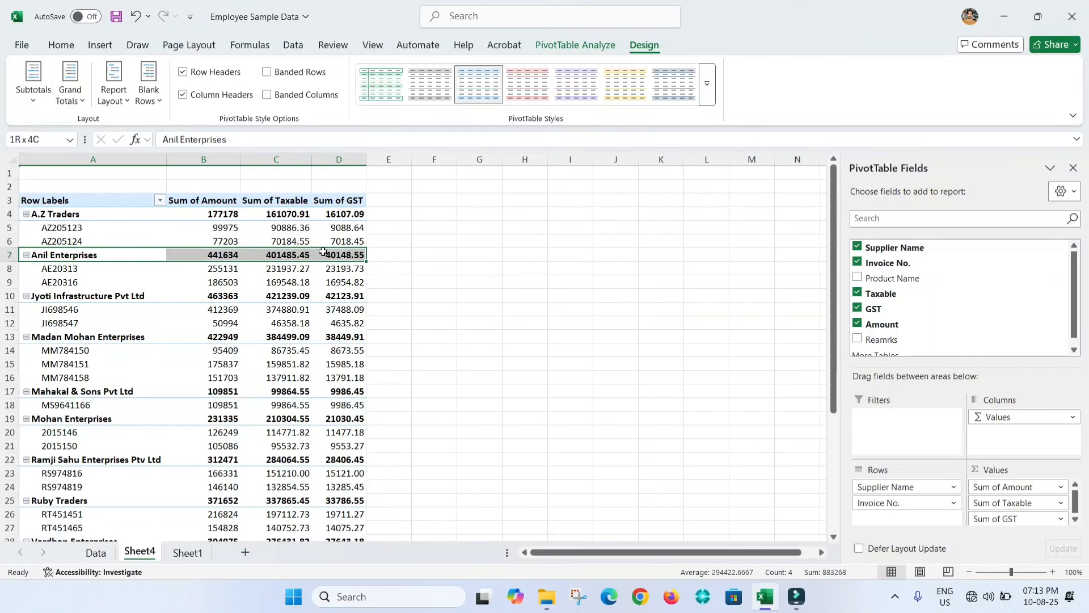
mouse_move(196, 328)
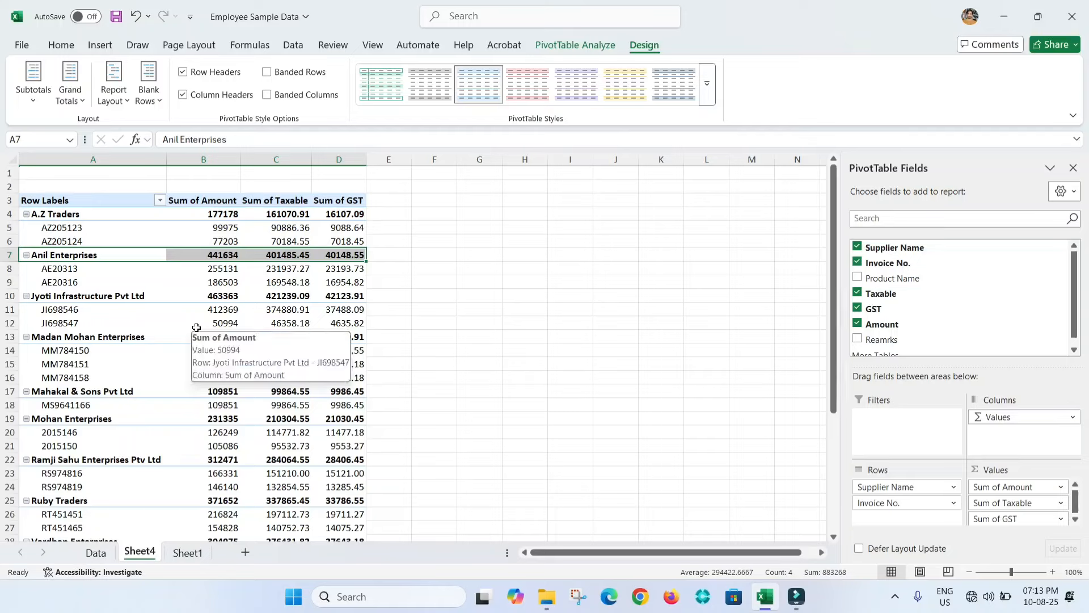
Set the PivotTable's grand totals to on for rows and columns and check the Grand Total row.
left_click(79, 83)
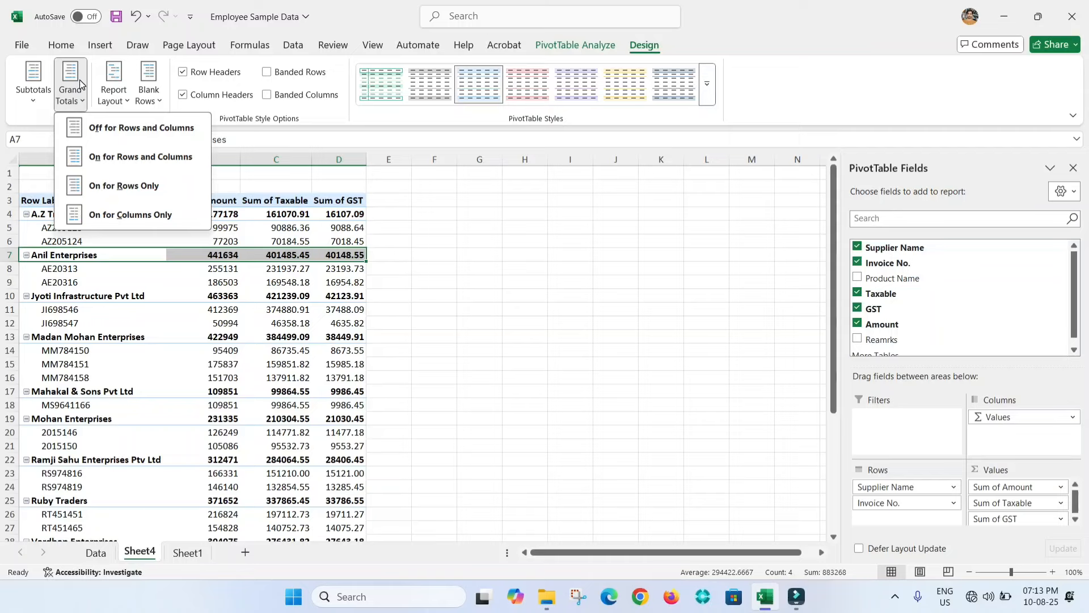
left_click(79, 85)
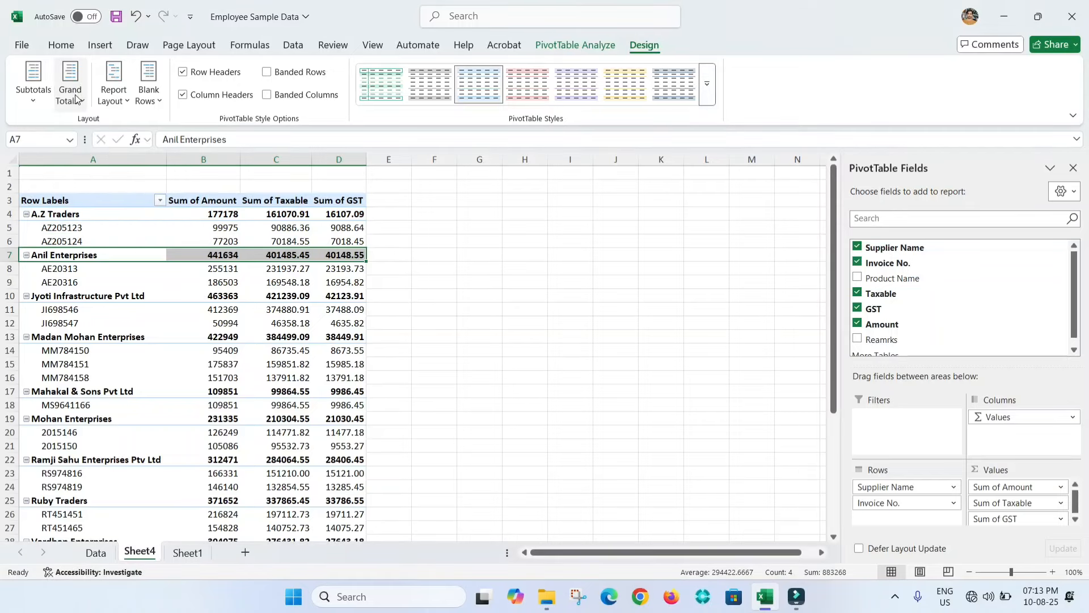
left_click(79, 86)
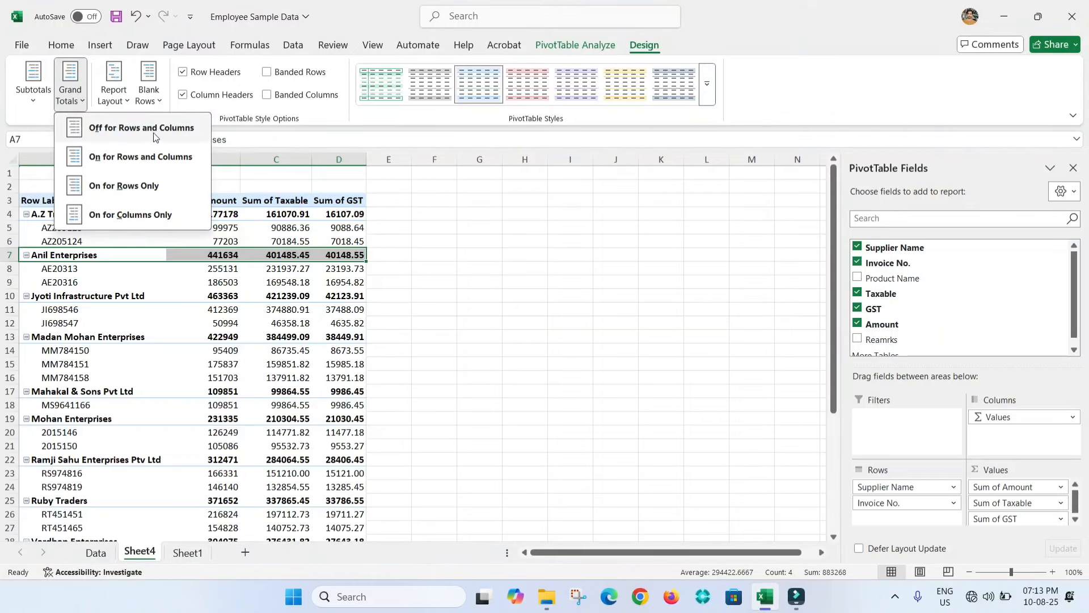
left_click(130, 157)
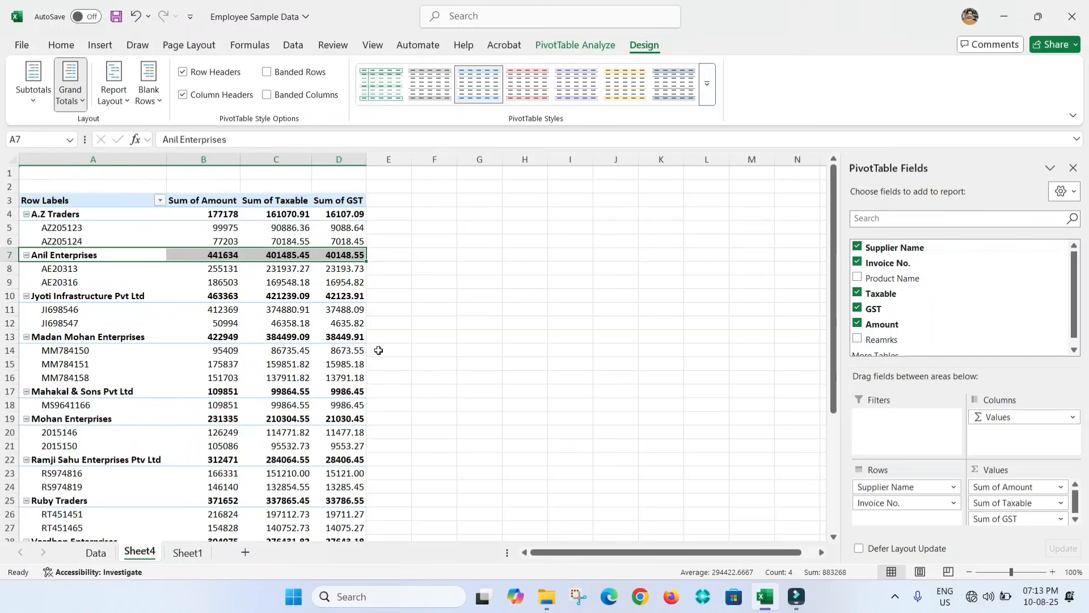
scroll(397, 369, "down", 5)
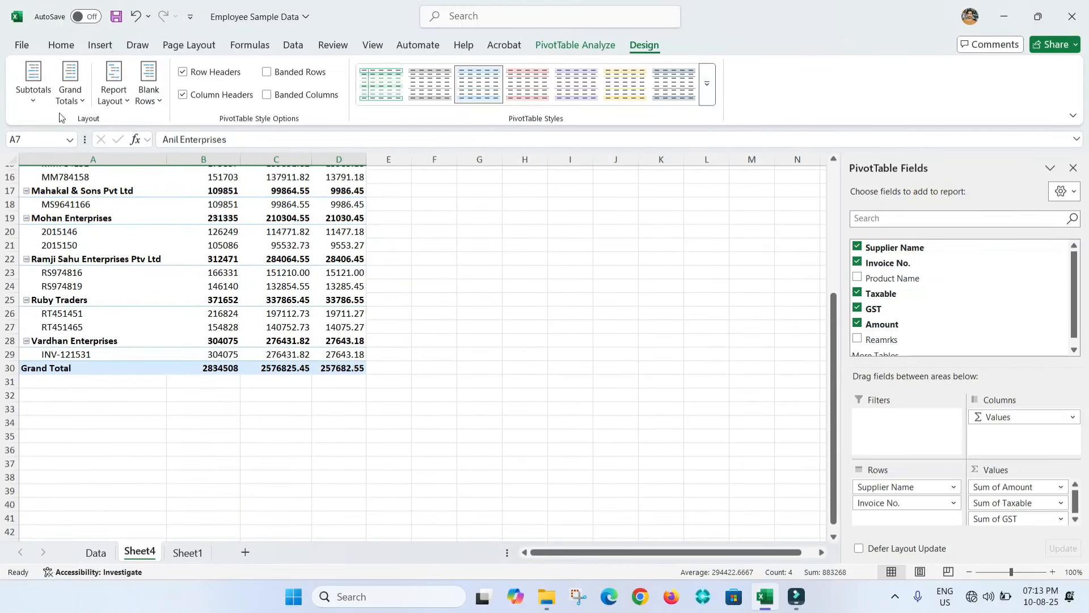
Turn the PivotTable's grand totals off for rows and columns and switch them back on for both.
left_click(69, 94)
left_click(132, 130)
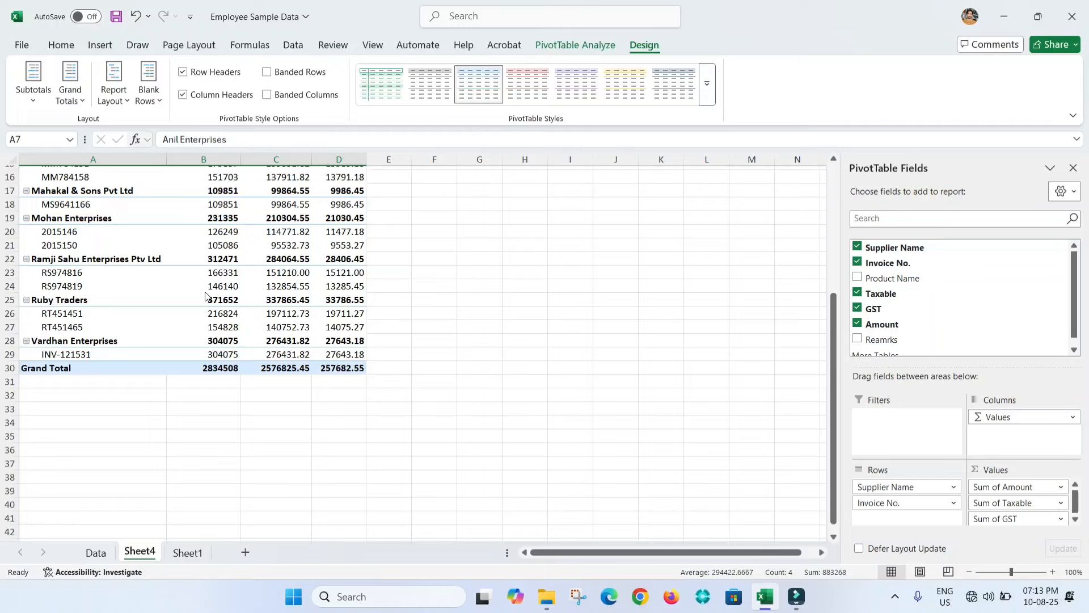
left_click(70, 94)
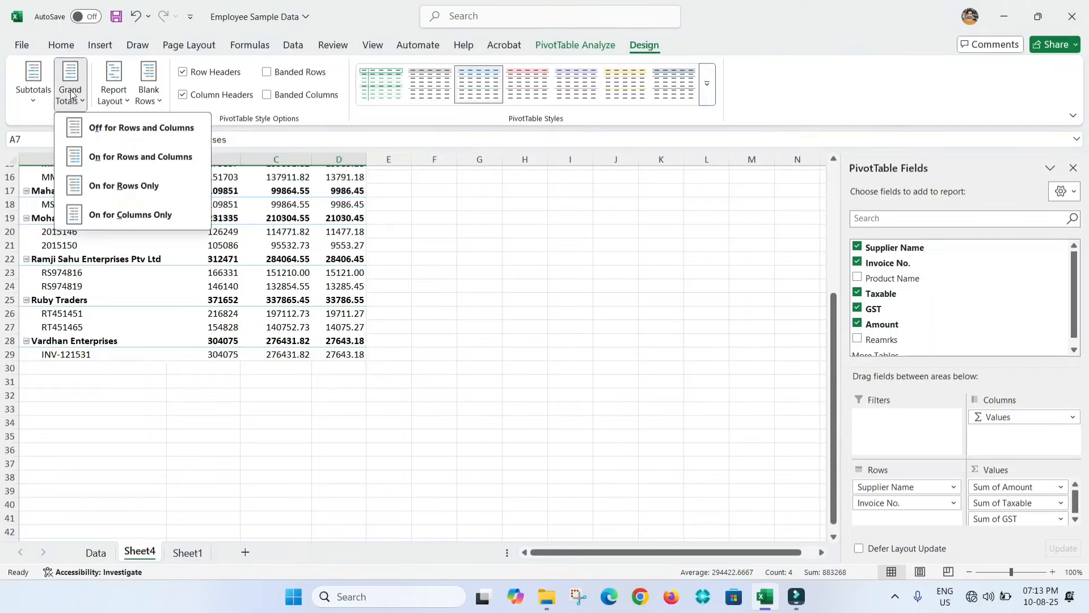
left_click(152, 163)
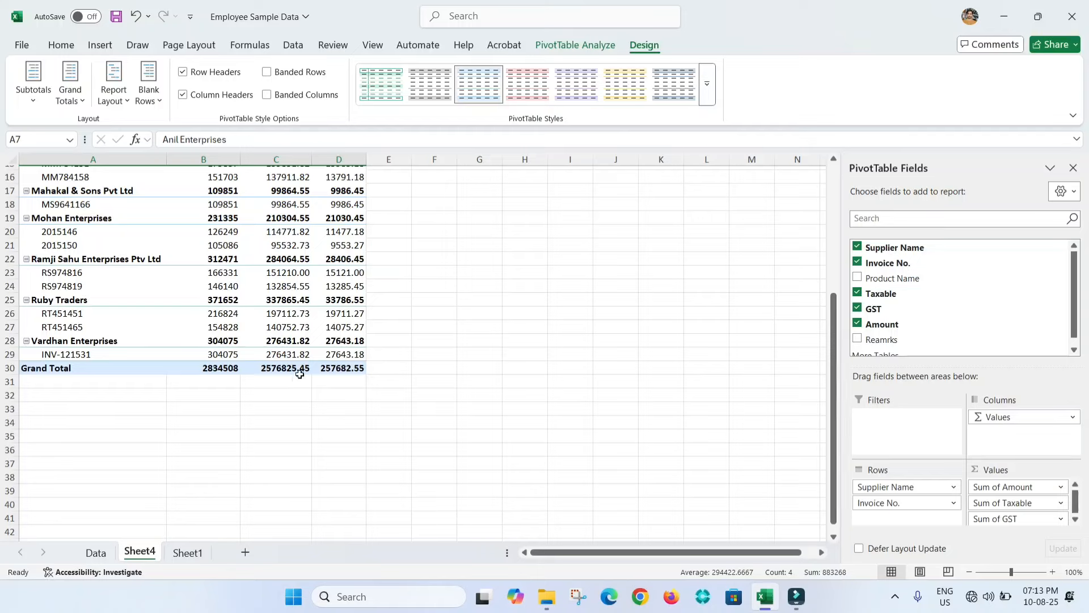
left_click(69, 91)
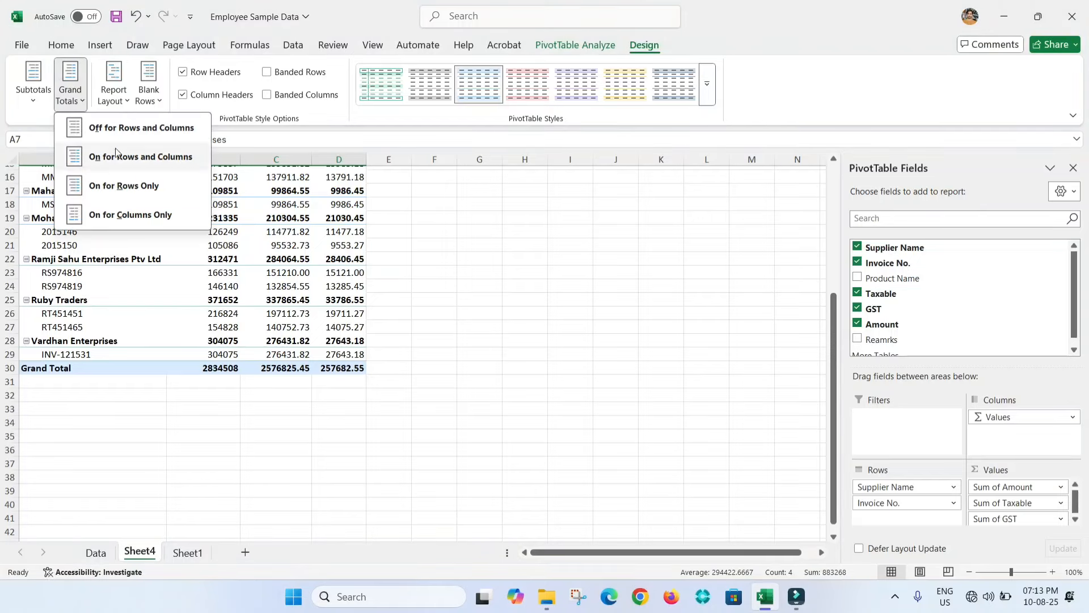
left_click(121, 198)
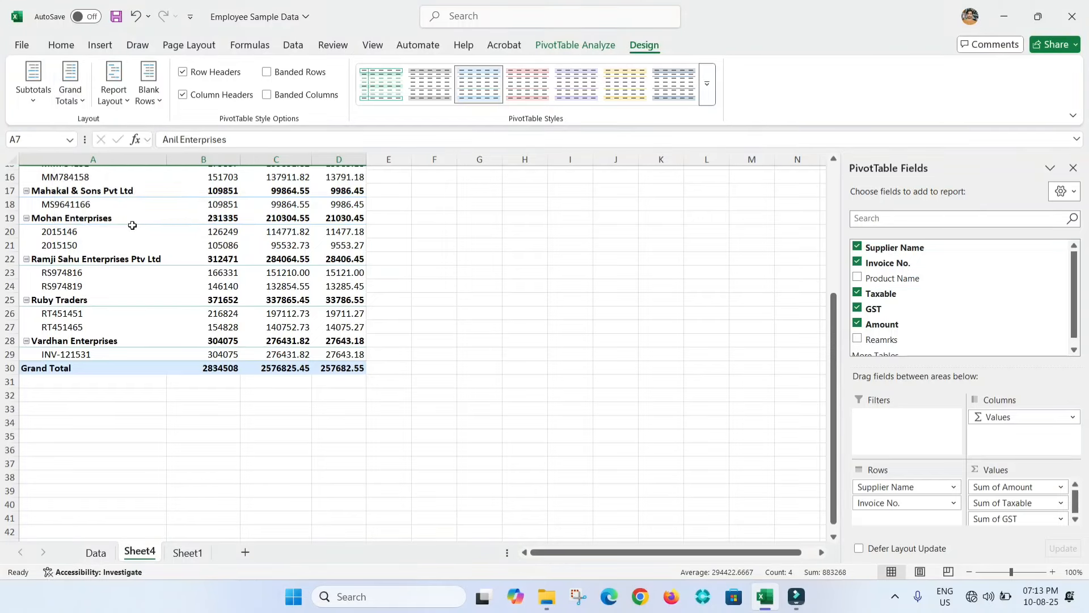
left_click(78, 85)
left_click(416, 367)
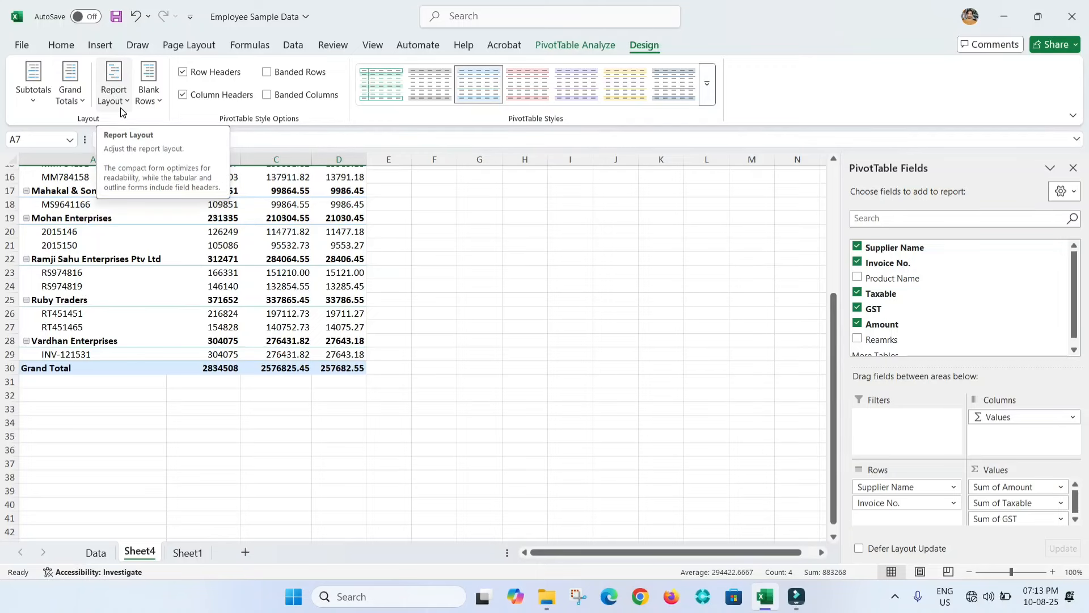
Show the PivotTable report layout in compact form.
scroll(409, 336, "up", 4)
scroll(409, 336, "up", 2)
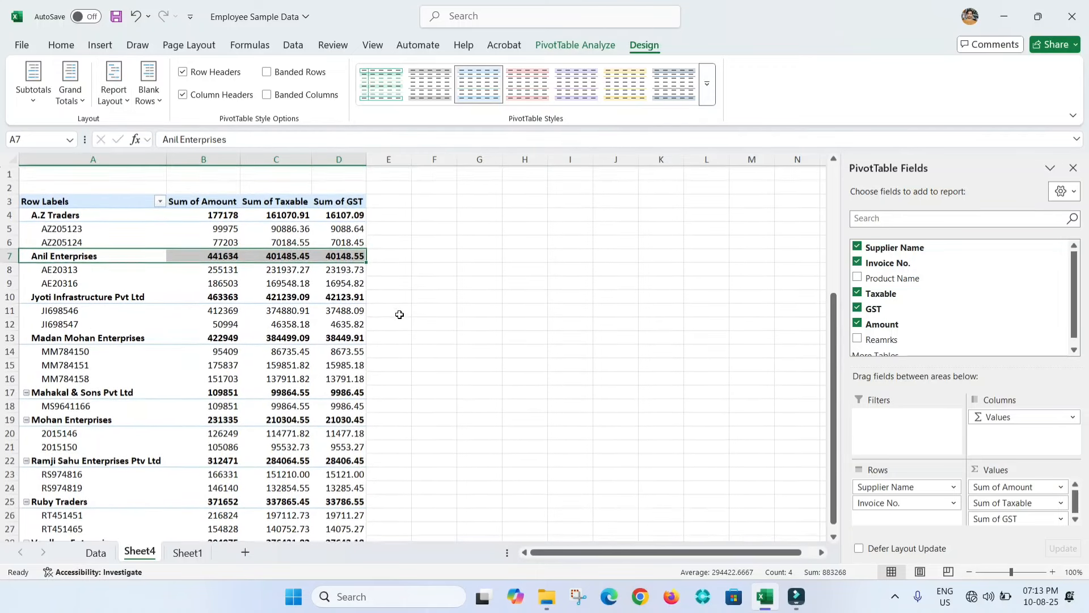
left_click(389, 514)
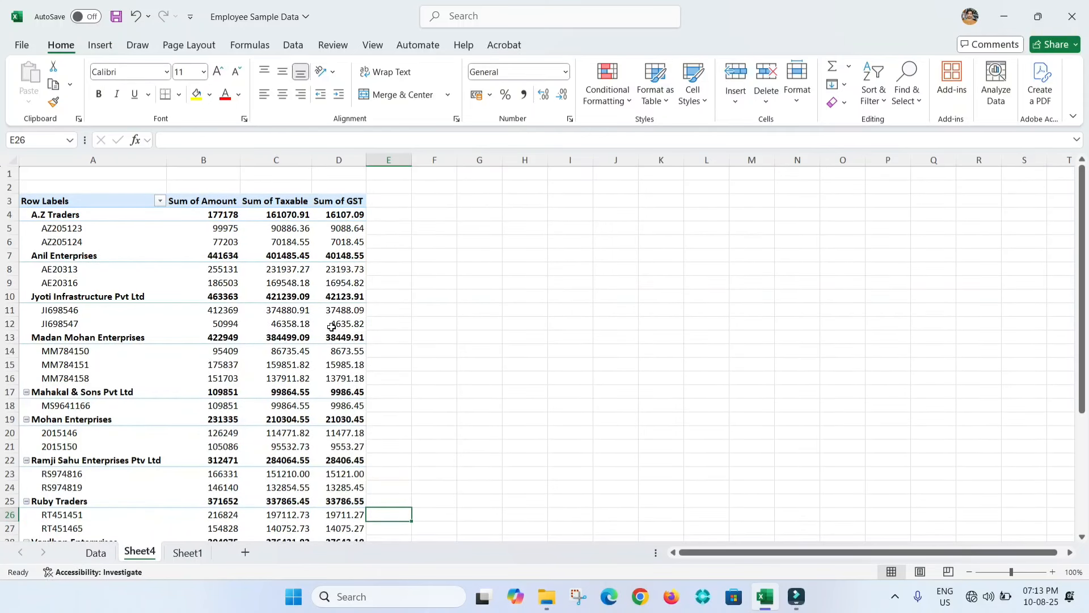
left_click(284, 310)
left_click(645, 45)
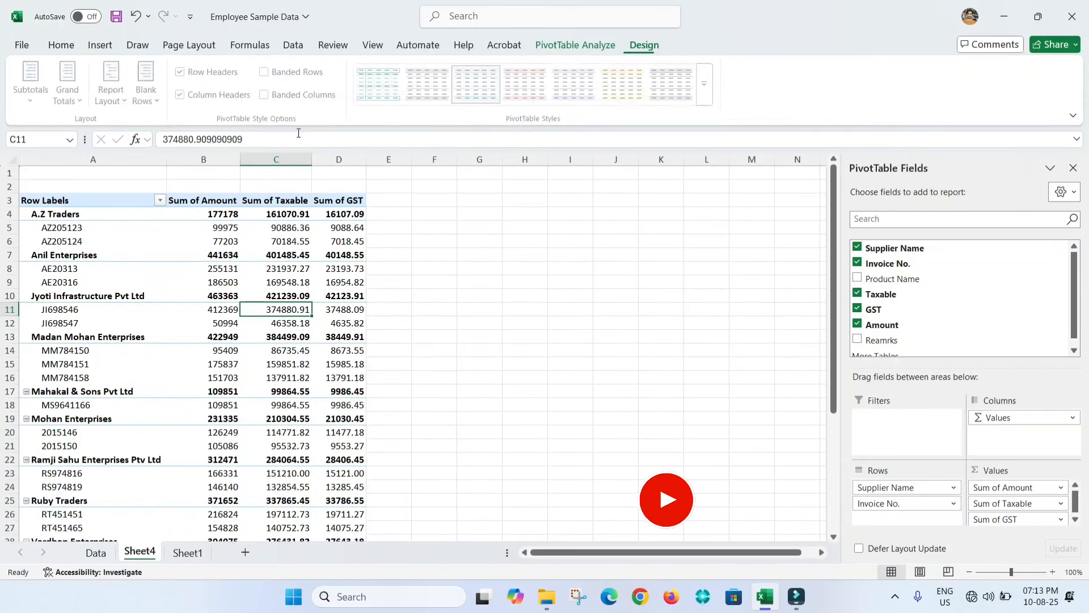
left_click(114, 94)
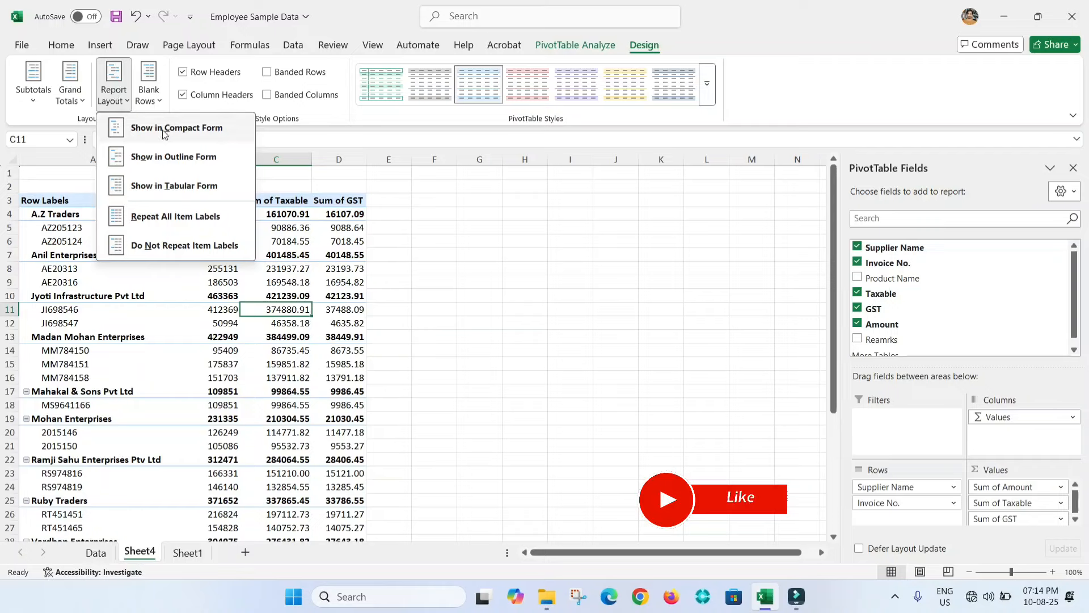
left_click(195, 133)
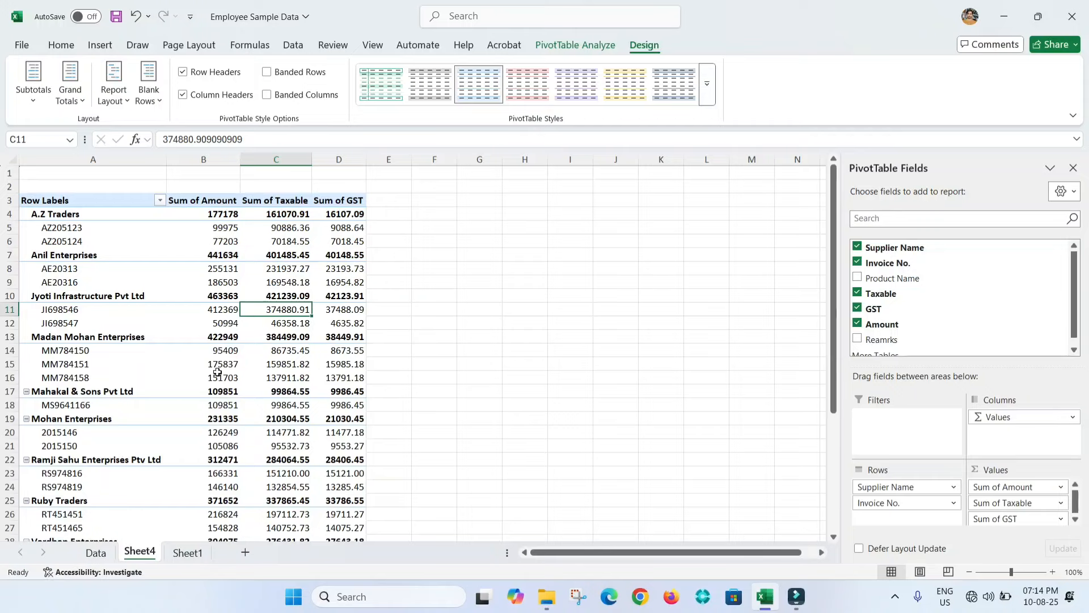
Reorder the PivotTable values so that Sum of Amount comes last, after Sum of Taxable and Sum of GST.
left_click(35, 214)
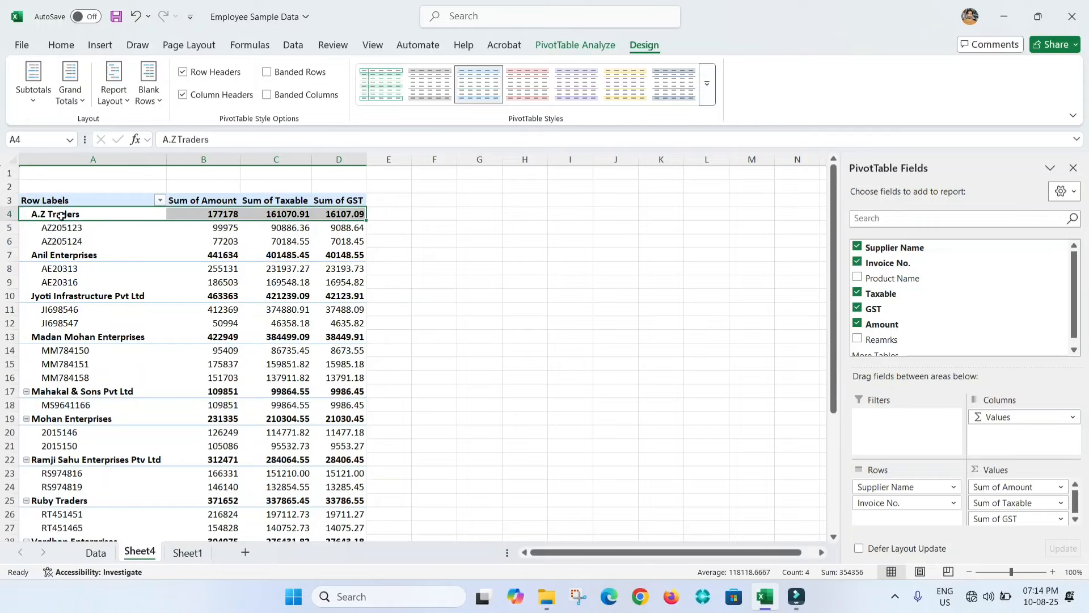
left_click(61, 216)
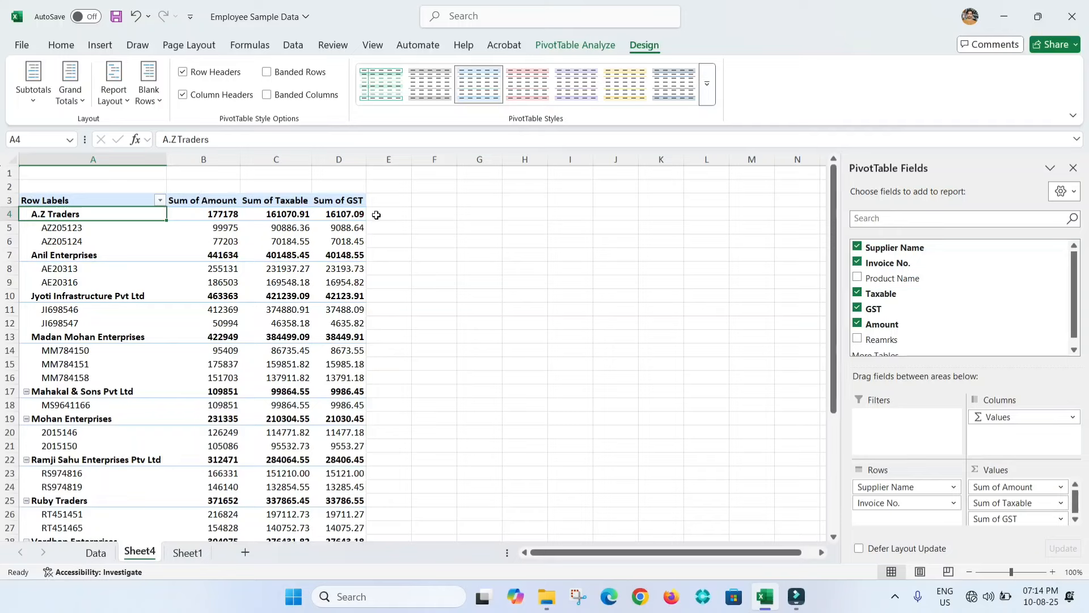
mouse_move(1016, 503)
left_mouse_down()
mouse_move(1016, 486)
mouse_move(1005, 517)
mouse_move(1015, 509)
left_mouse_up()
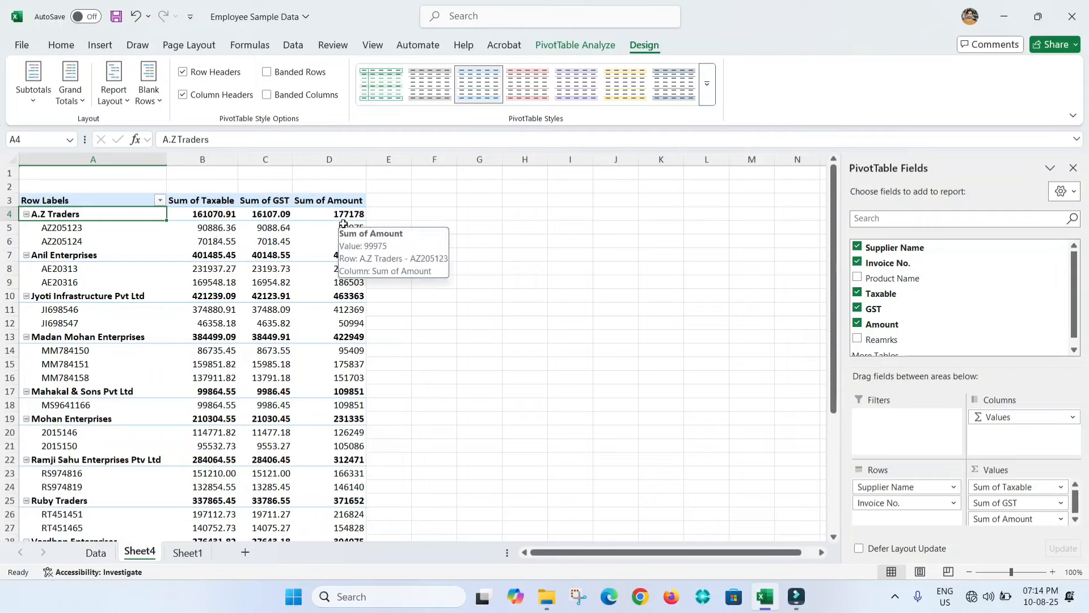
Show the PivotTable in outline form and check the A.Z Traders supplier cell and its two invoice numbers.
left_click(114, 91)
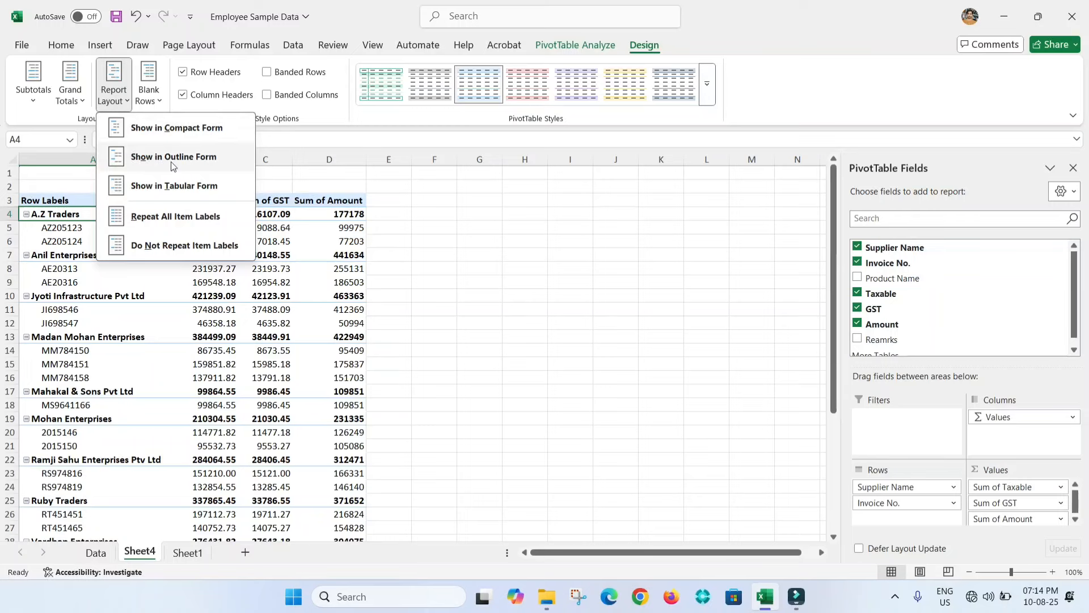
left_click(199, 167)
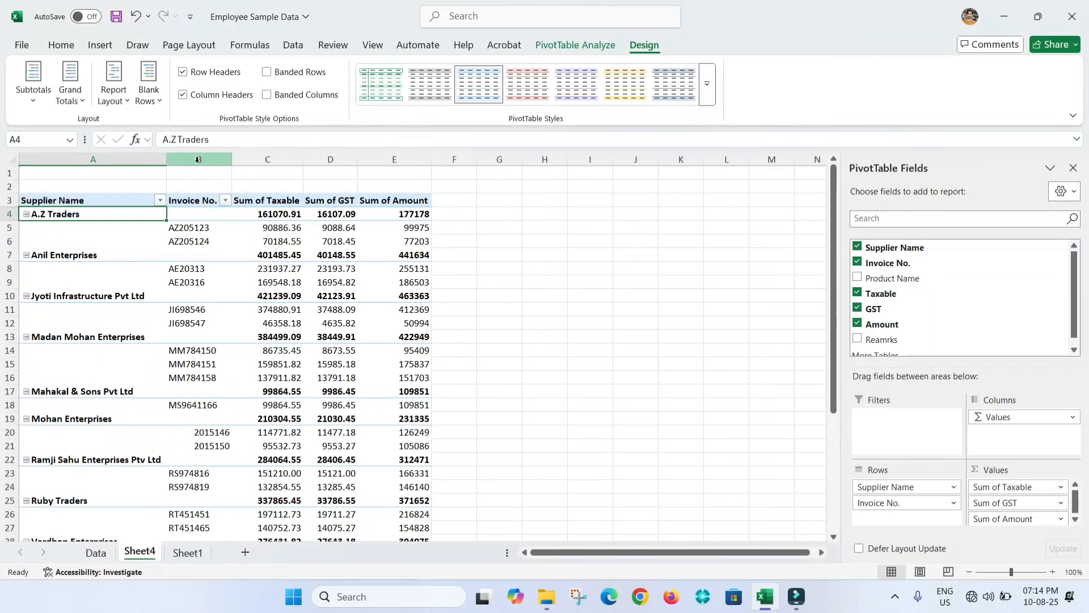
left_click(143, 246)
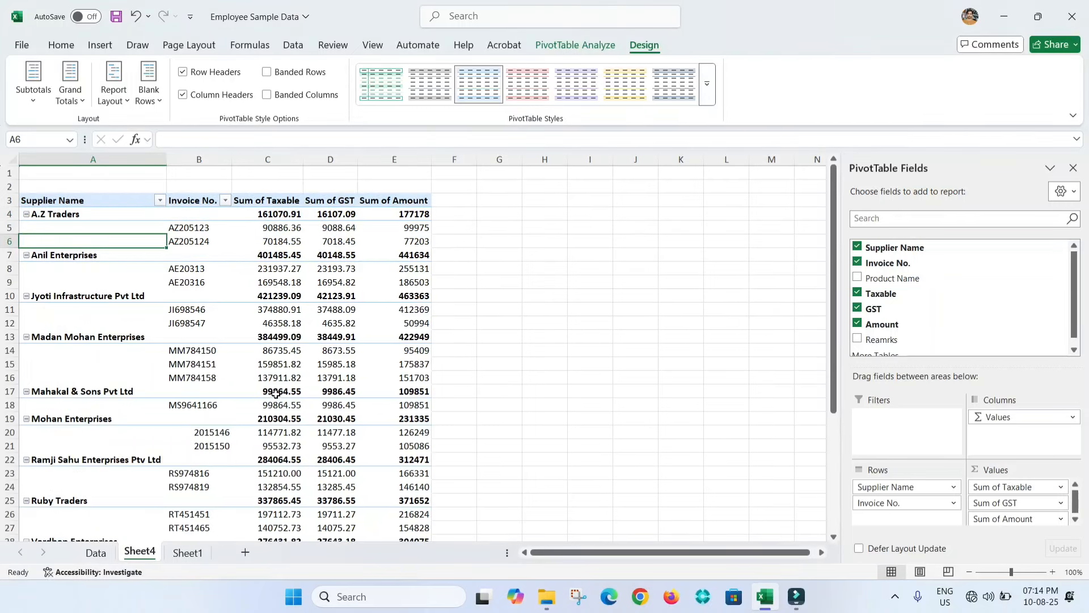
left_click(48, 218)
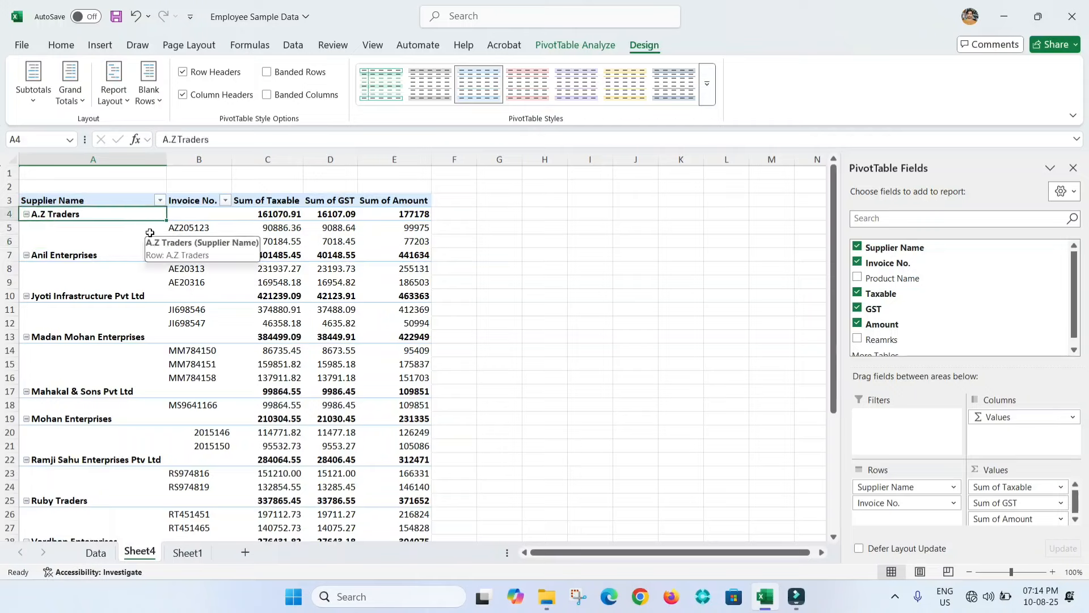
left_click_drag(207, 229, 206, 242)
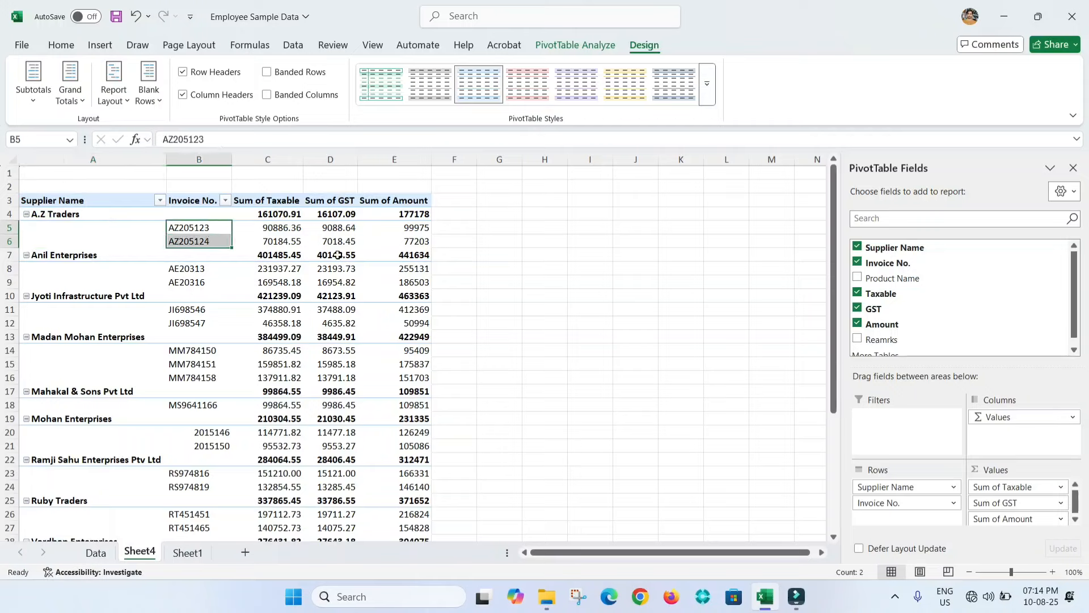
Show the PivotTable report layout in tabular form.
left_click(124, 94)
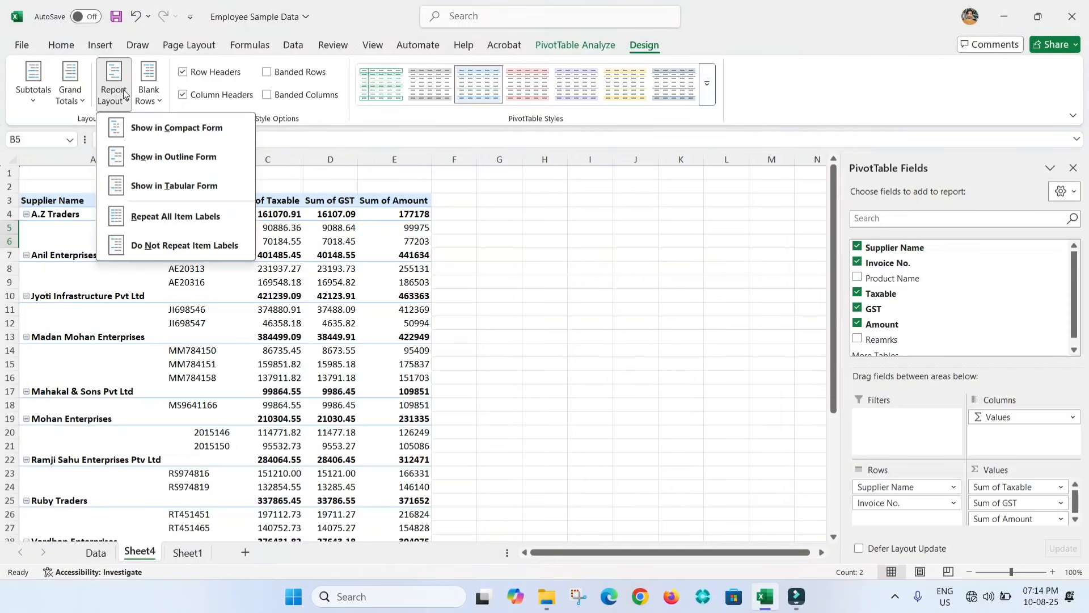
left_click(166, 189)
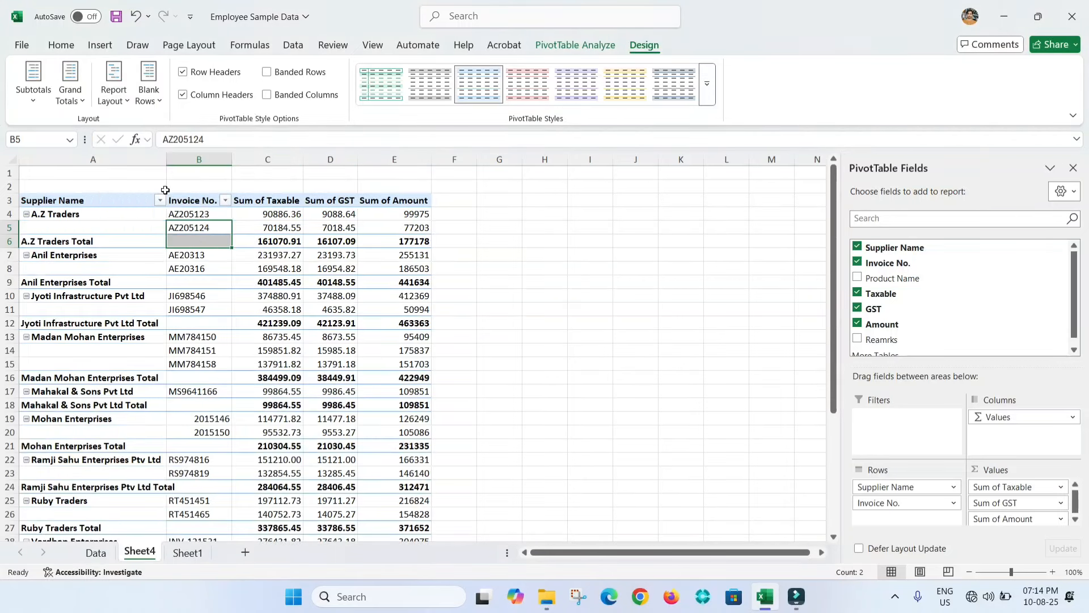
left_click(152, 334)
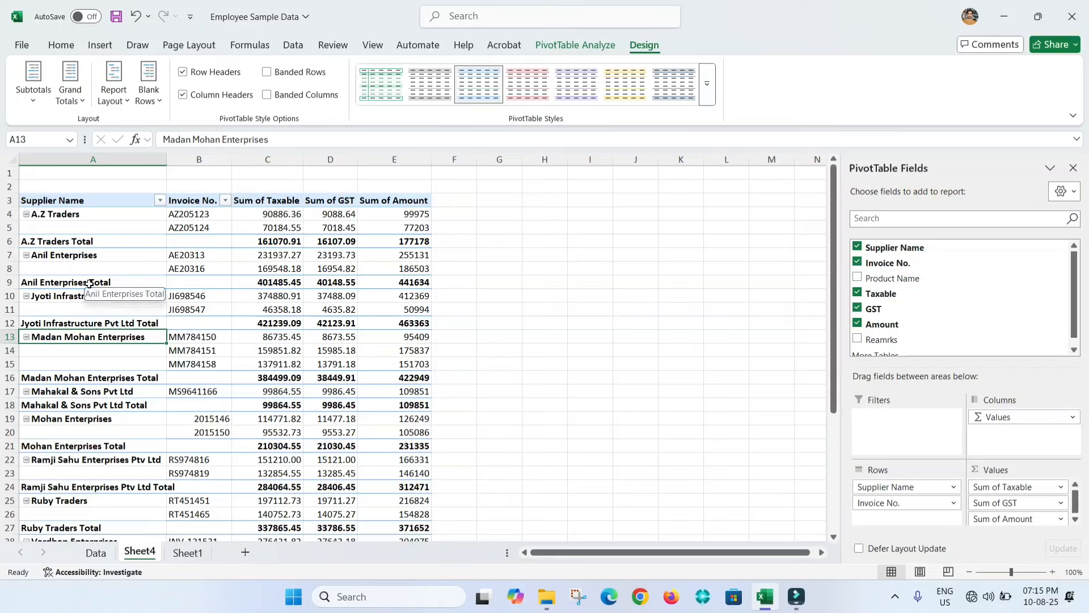
Examine the A.Z Traders supplier label, its two invoice numbers and the empty supplier cell in the second invoice row.
left_click(118, 91)
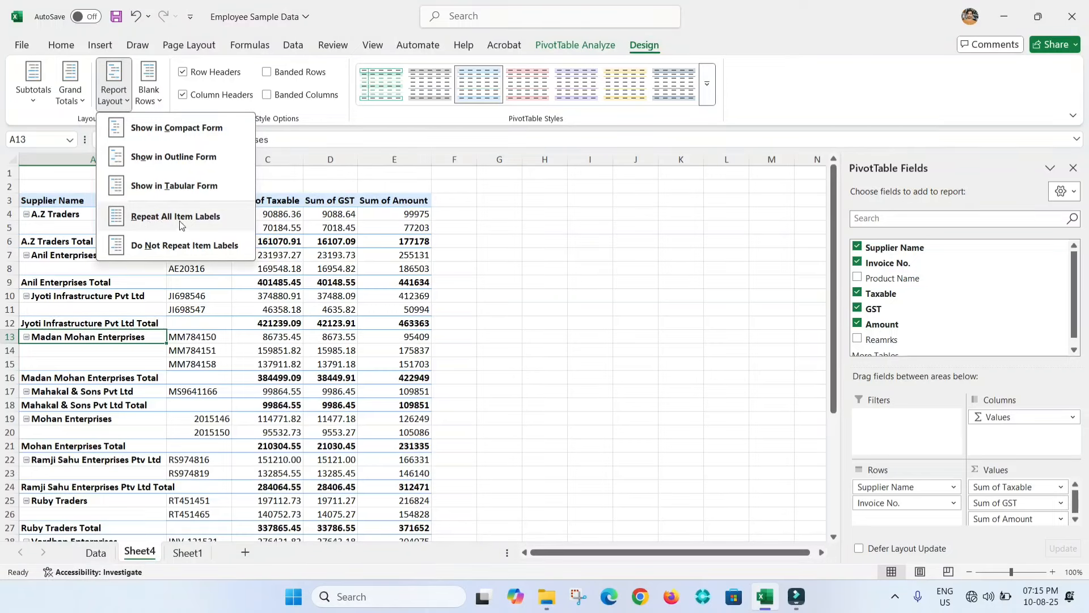
left_click(458, 288)
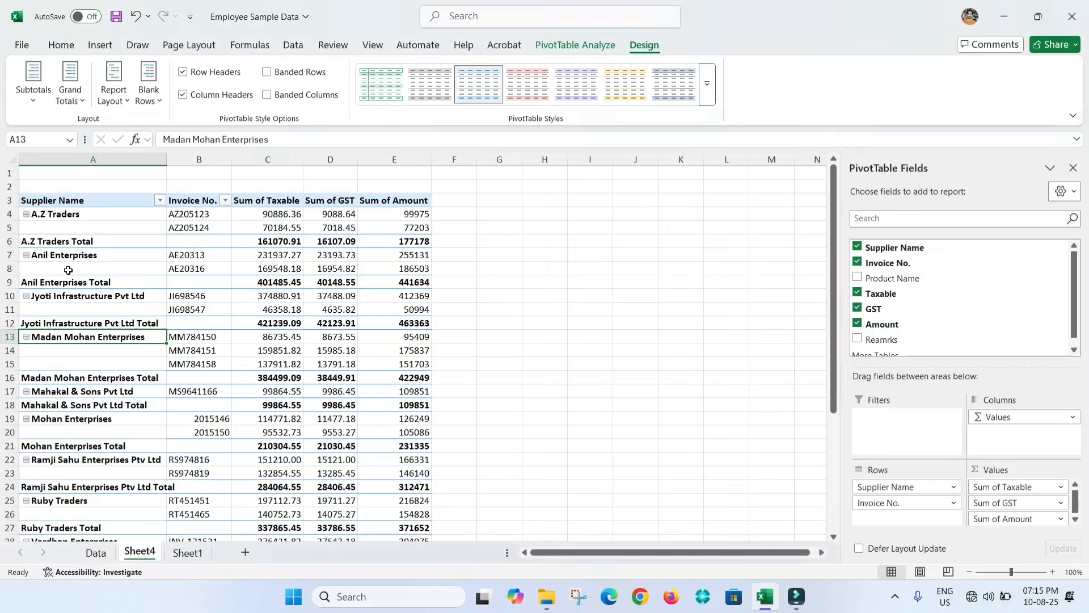
left_click(39, 214)
left_click(200, 213)
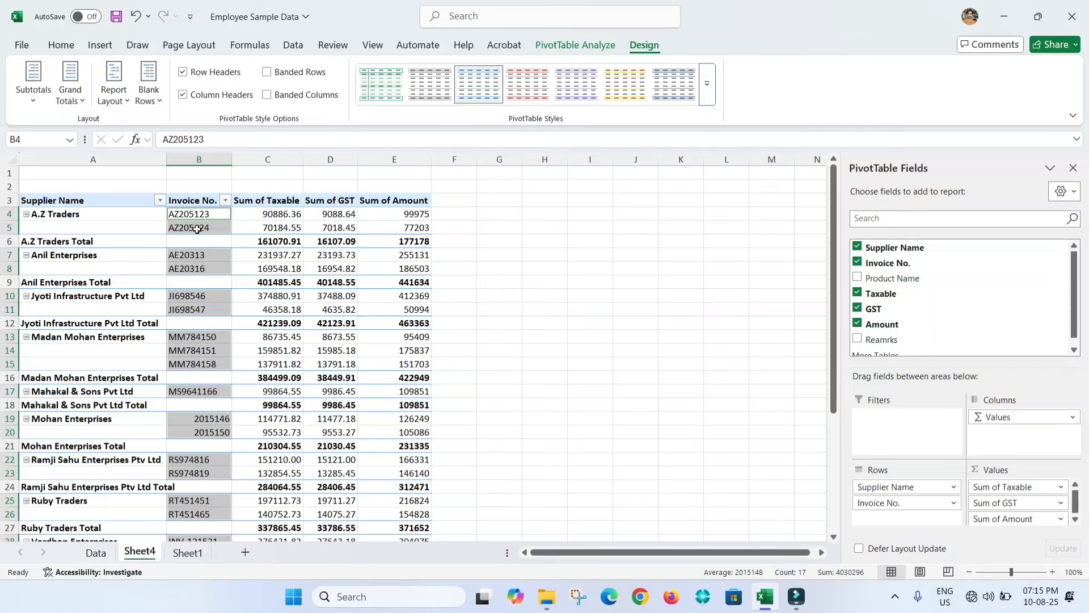
left_click(72, 225)
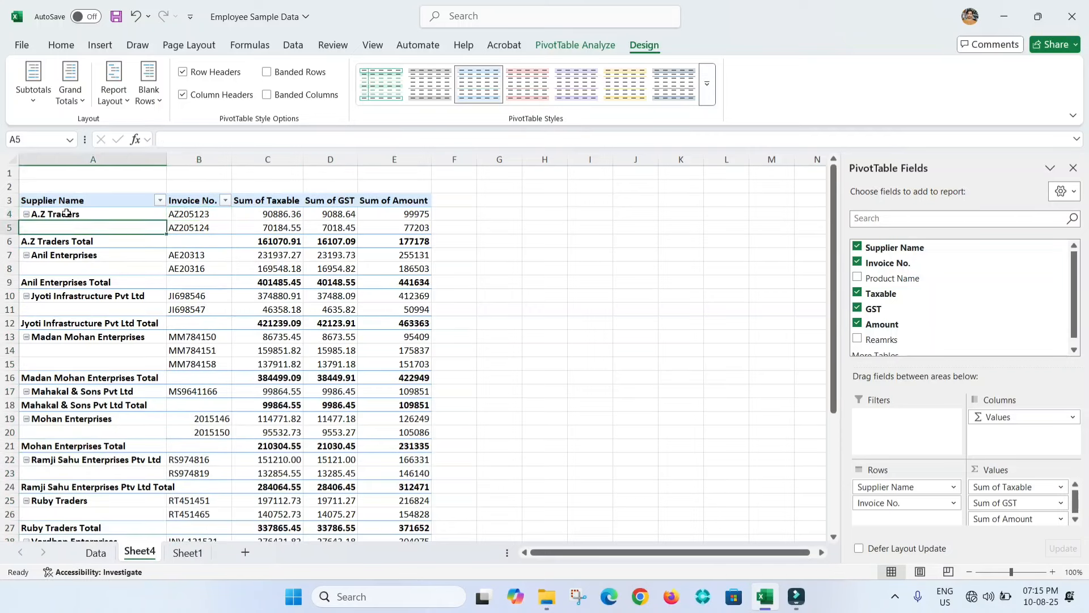
left_click(63, 214)
left_click(198, 215)
left_click(198, 229)
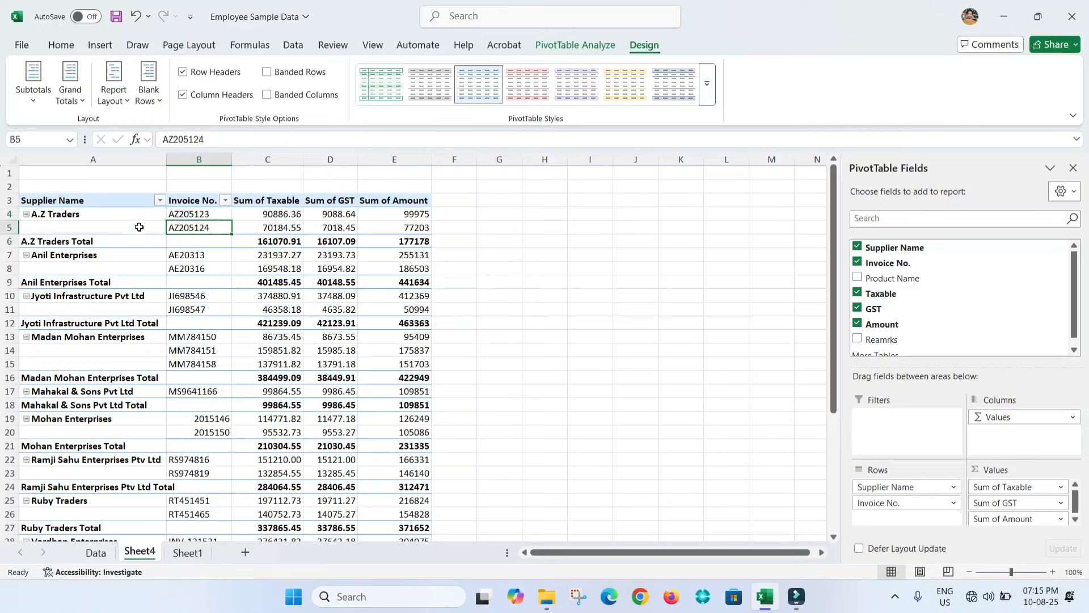
left_click(47, 231)
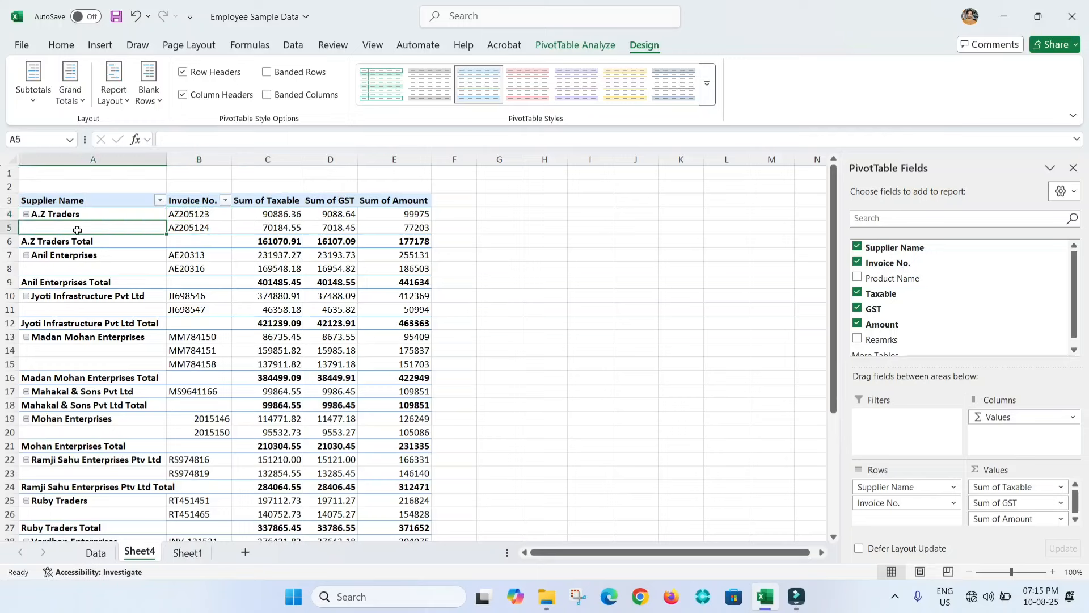
Repeat all item labels in the PivotTable and check the supplier name in both A.Z Traders rows.
left_click(103, 100)
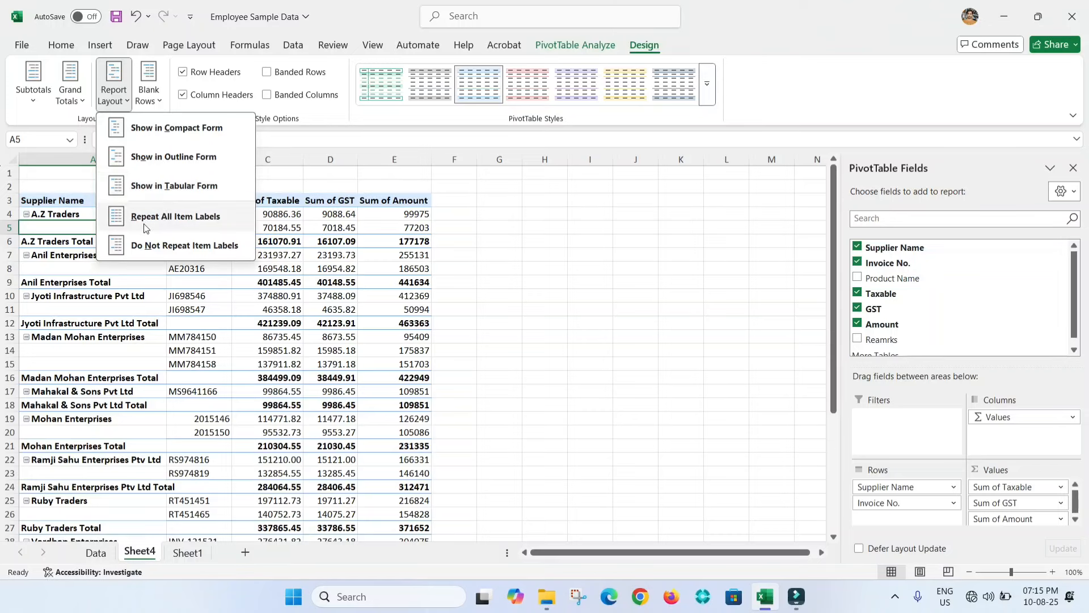
left_click(191, 222)
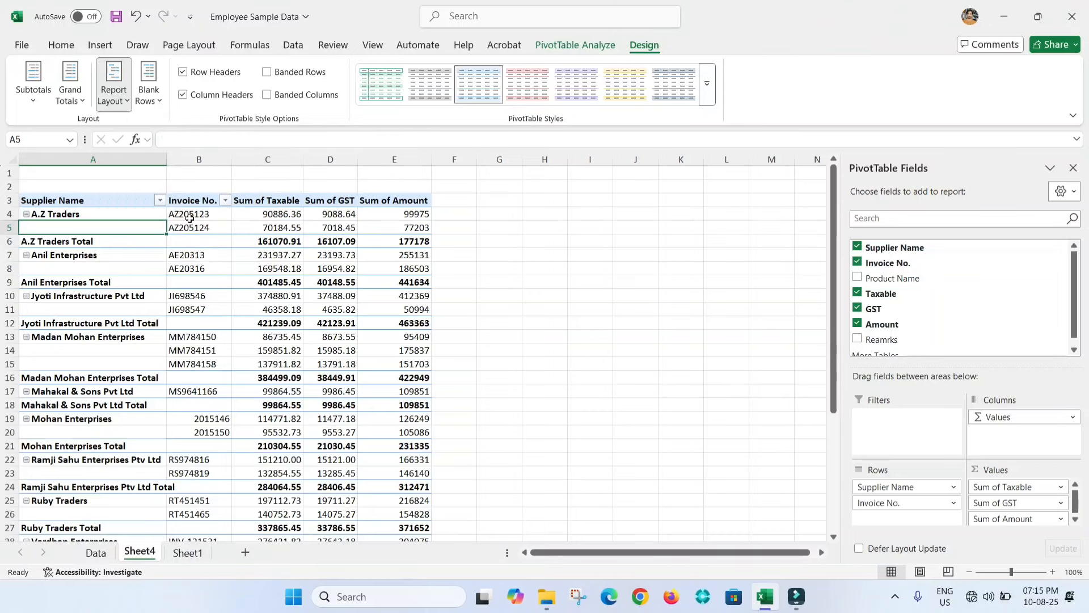
left_click(487, 318)
left_click(185, 214)
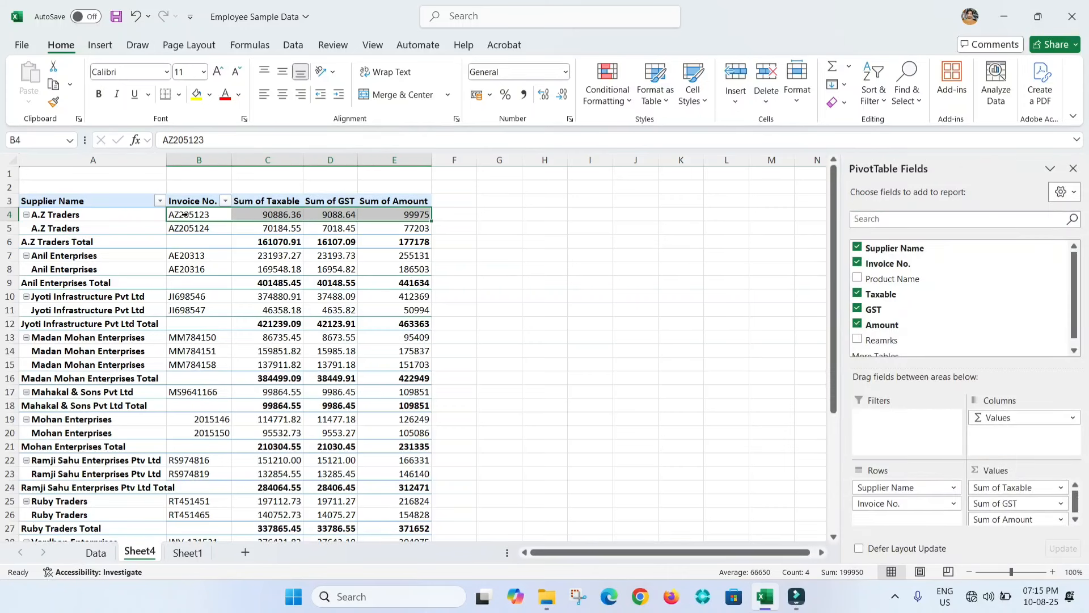
left_click(72, 216)
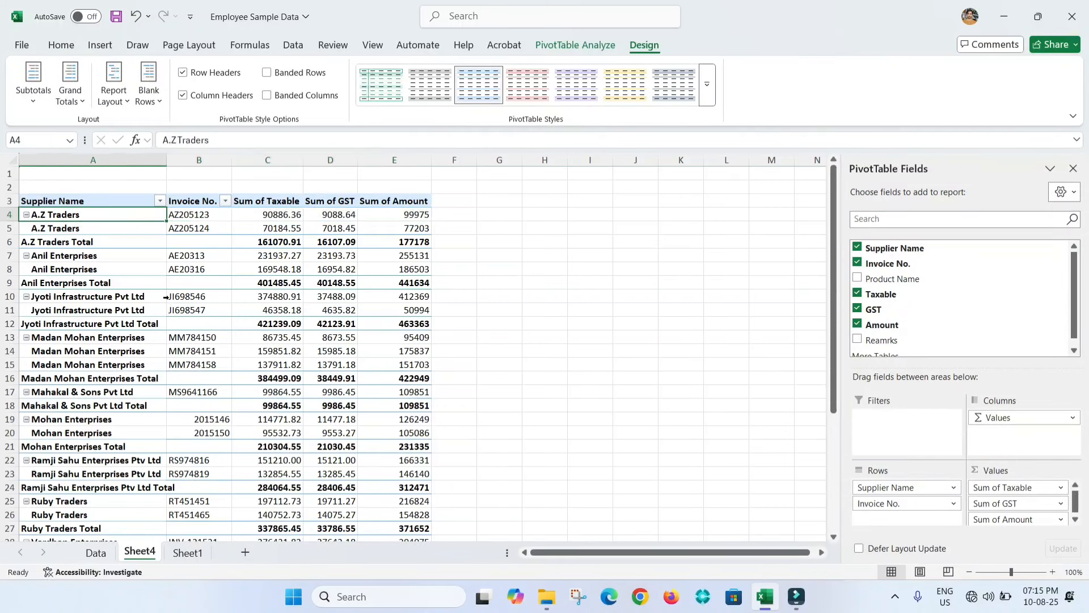
left_click(80, 230)
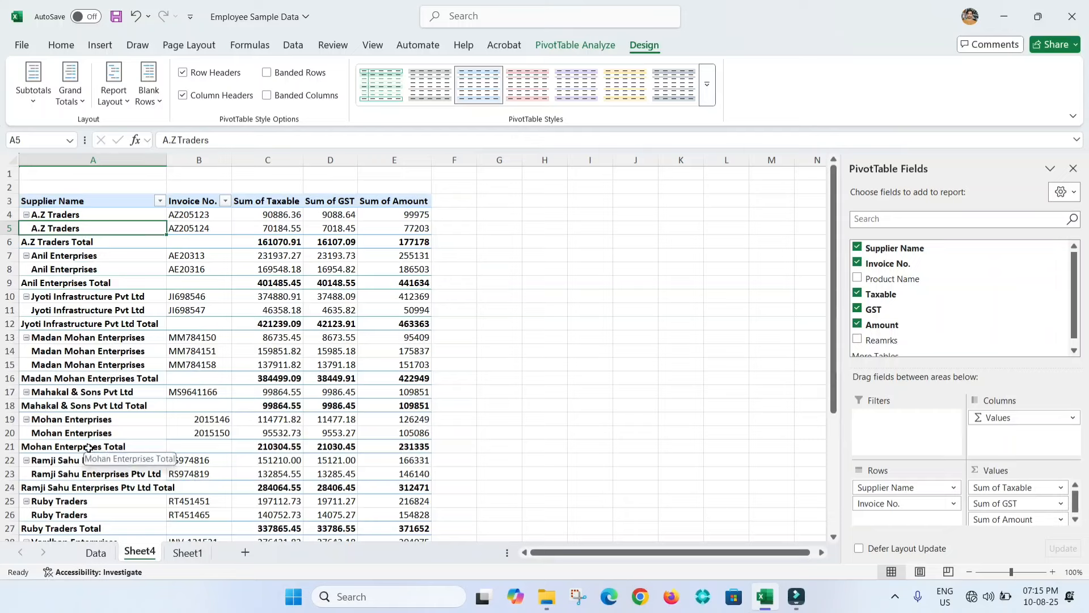
Set the PivotTable report layout to not repeat item labels.
left_click(113, 86)
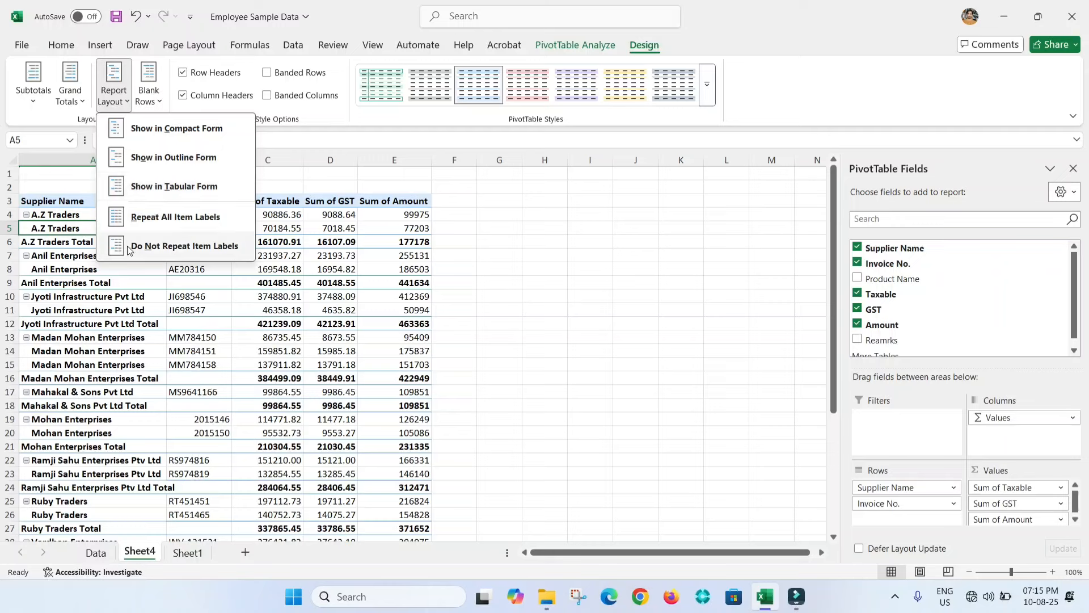
left_click(215, 252)
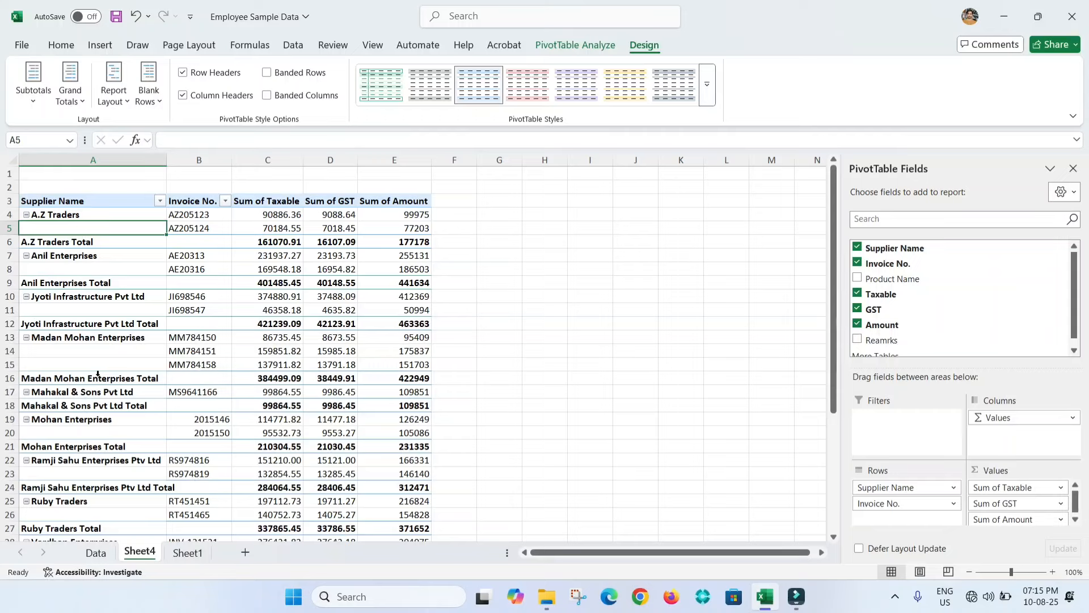
Insert a blank line after each PivotTable item and check the blank rows 7 and 11 between suppliers.
left_click(151, 96)
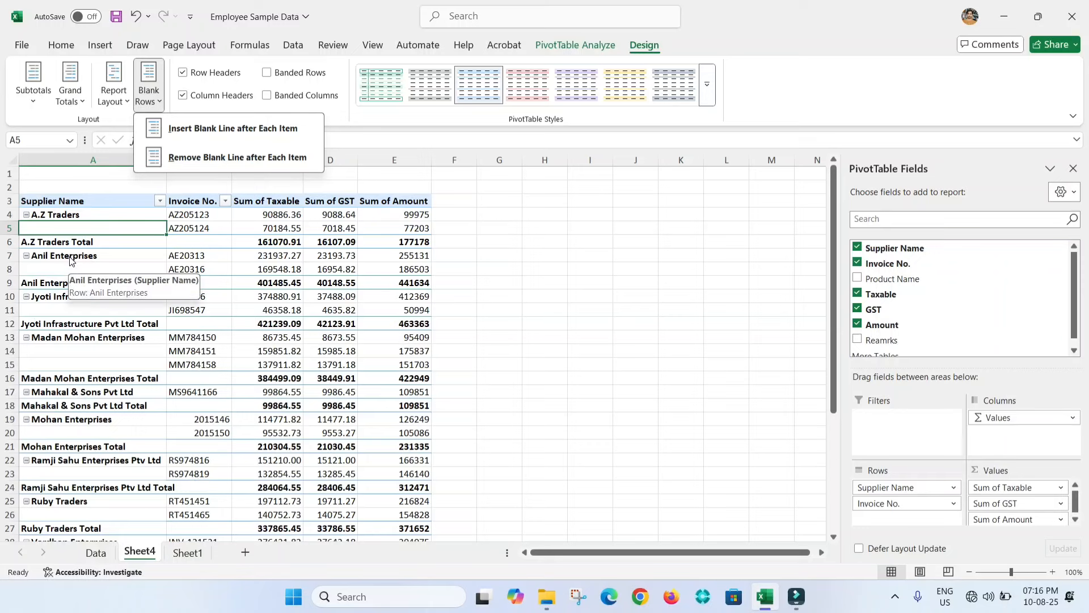
left_click(233, 129)
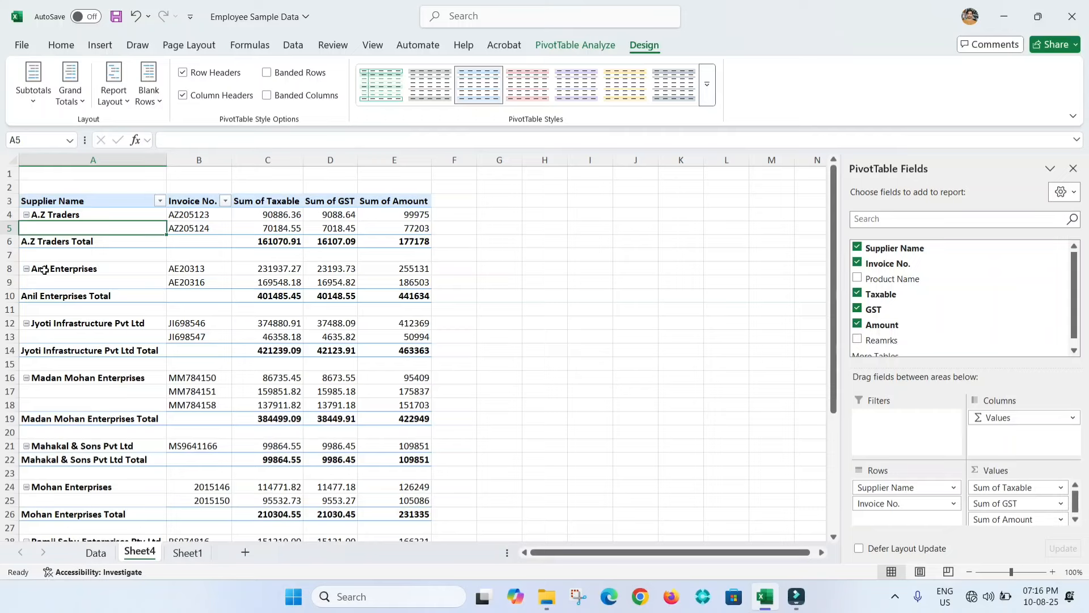
left_click(67, 258)
key("shift+space")
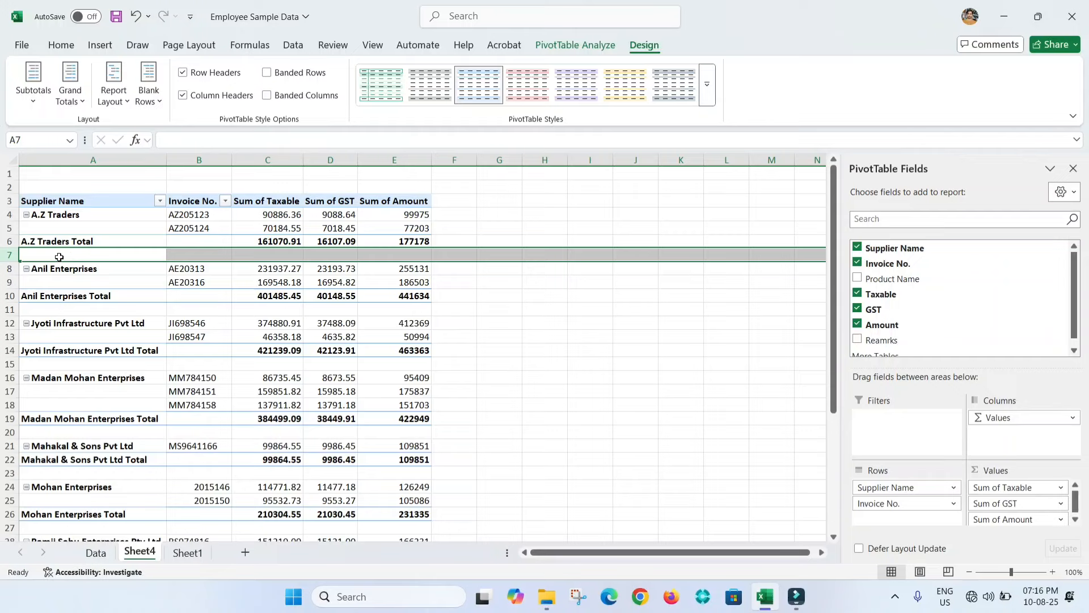
left_click(11, 311)
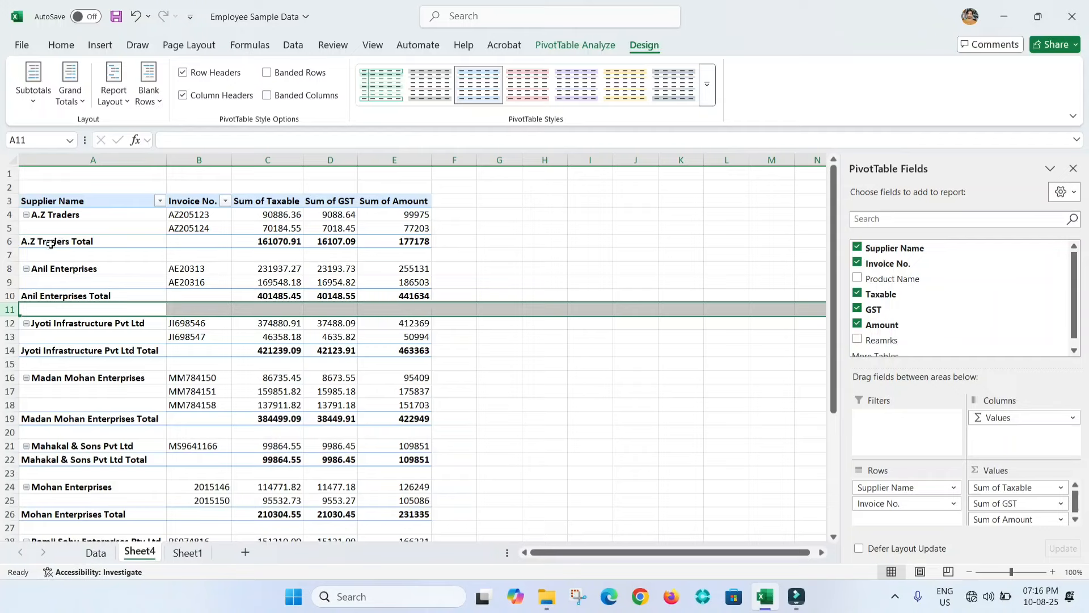
left_click(6, 255)
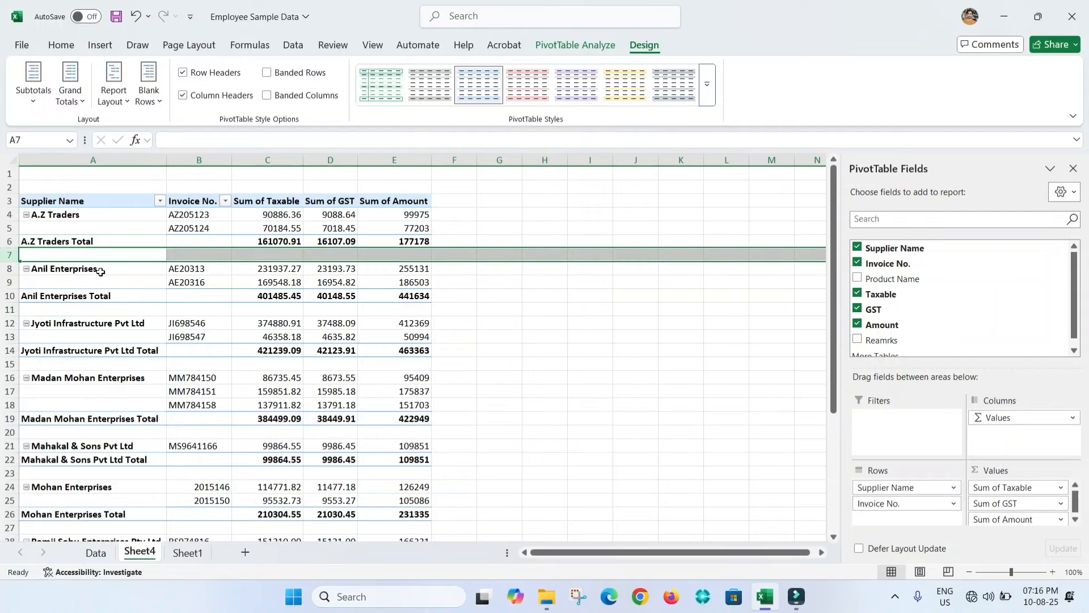
left_click(8, 310)
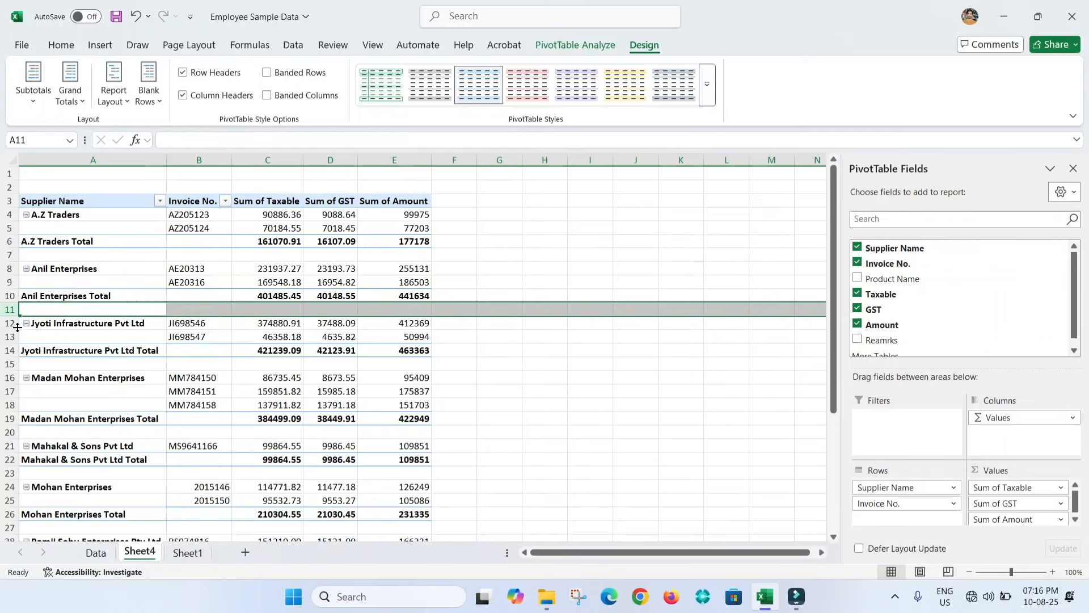
Remove the blank line after each item in the PivotTable.
left_click(149, 90)
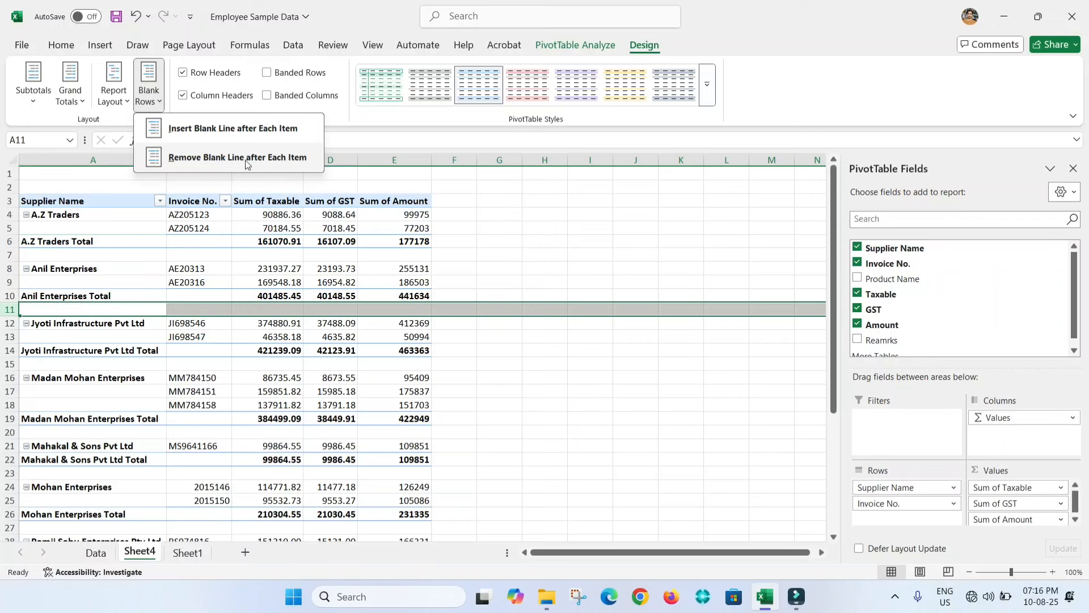
left_click(301, 158)
left_click(481, 243)
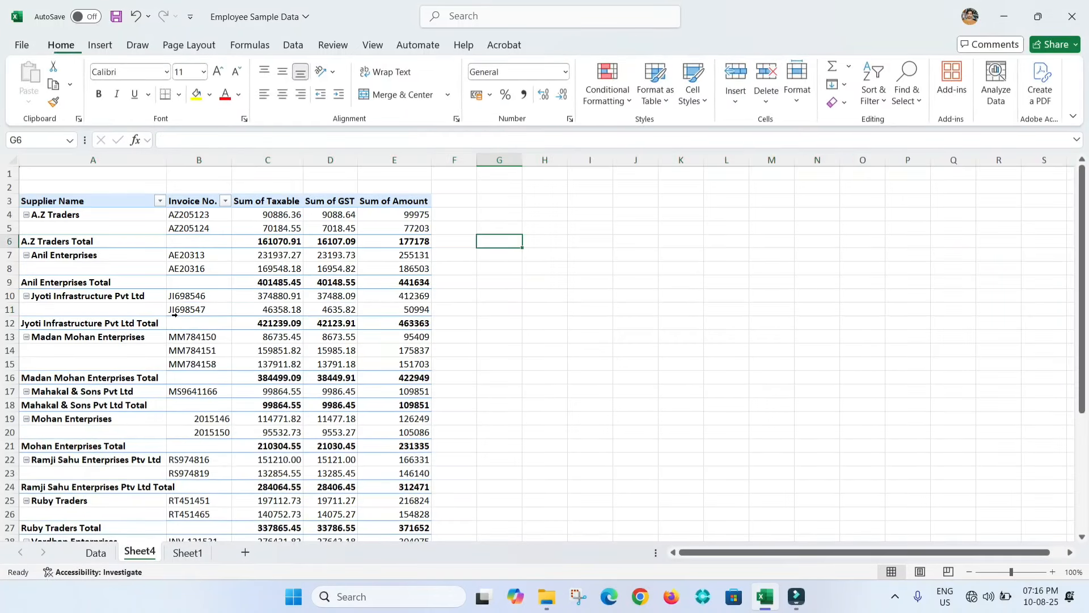
Add the Reamrks field to the PivotTable as a report filter.
left_click(311, 311)
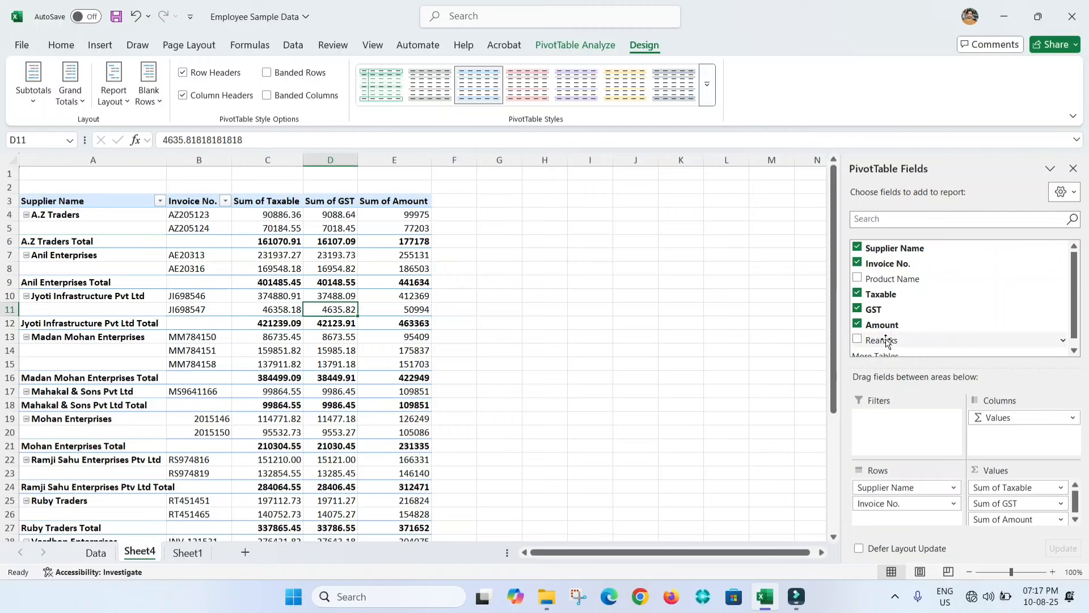
left_click(857, 338)
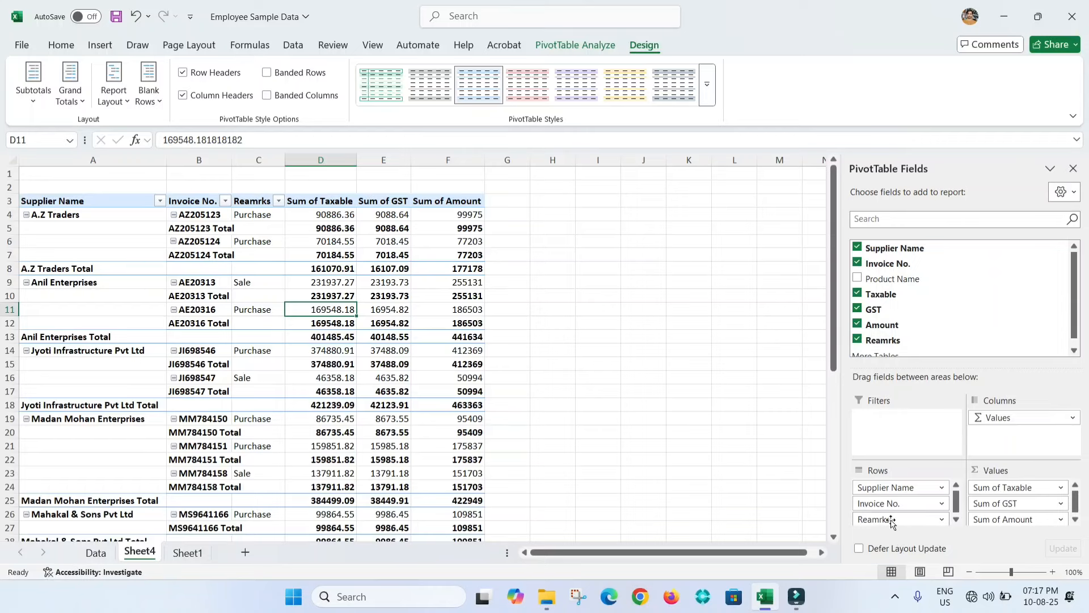
left_click_drag(890, 518, 896, 451)
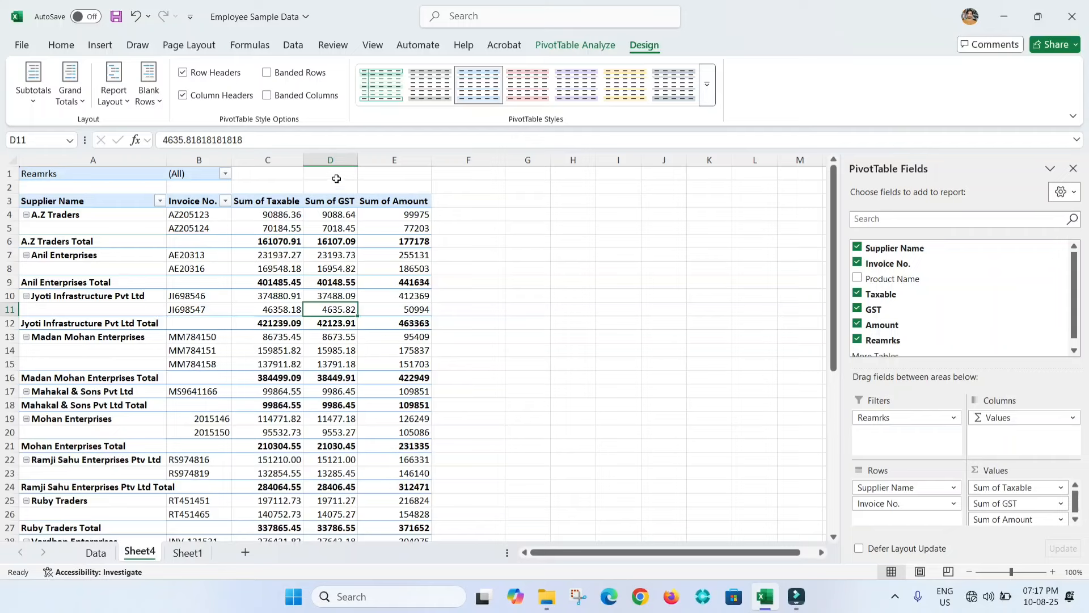
Filter the PivotTable by Reamrks to show only Purchase.
left_click(226, 173)
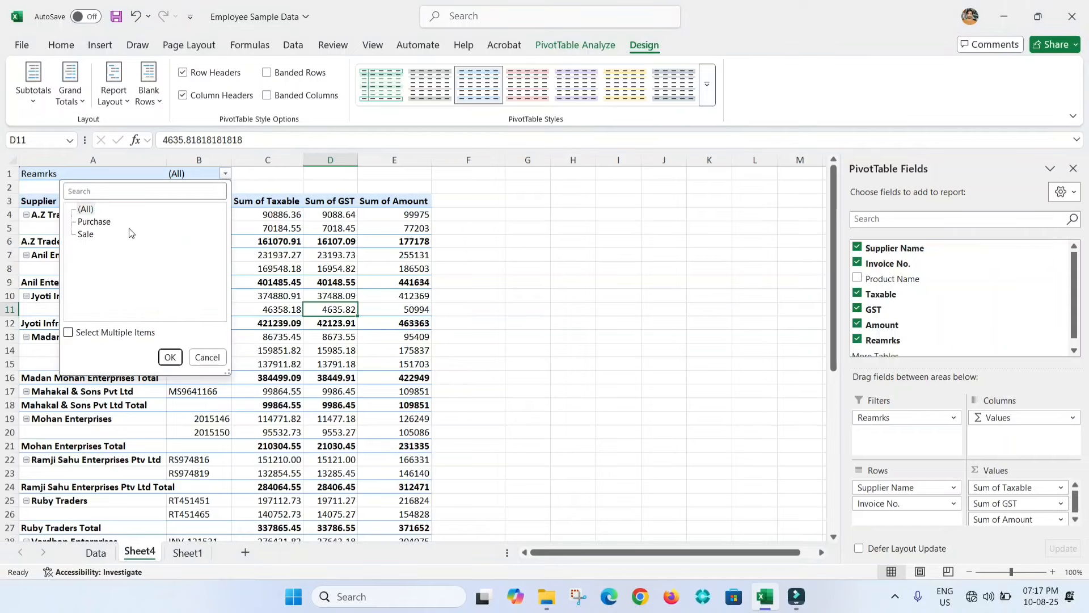
left_click(577, 316)
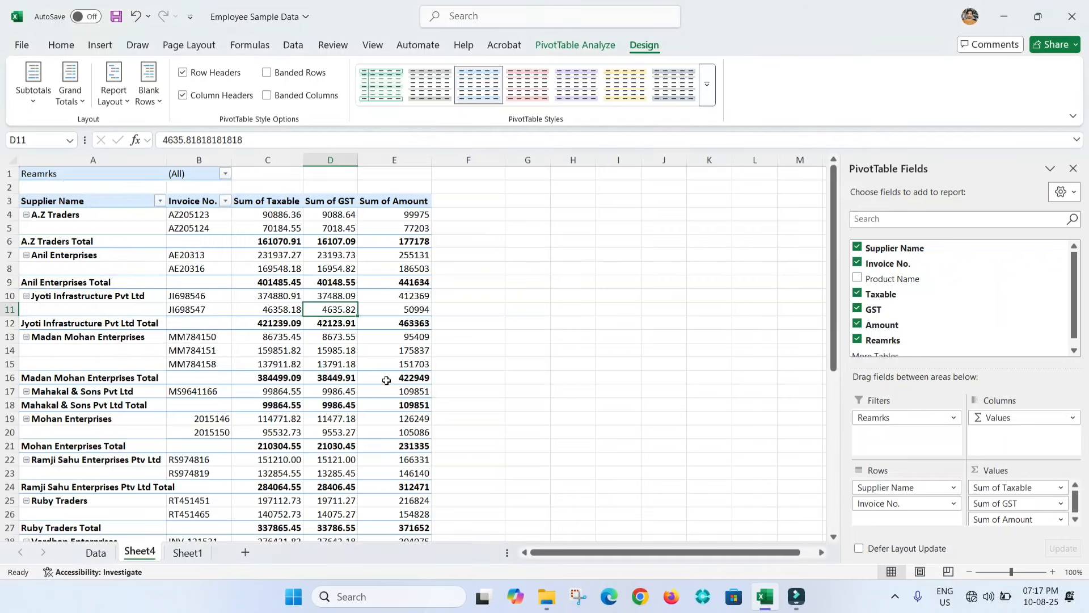
left_click(226, 175)
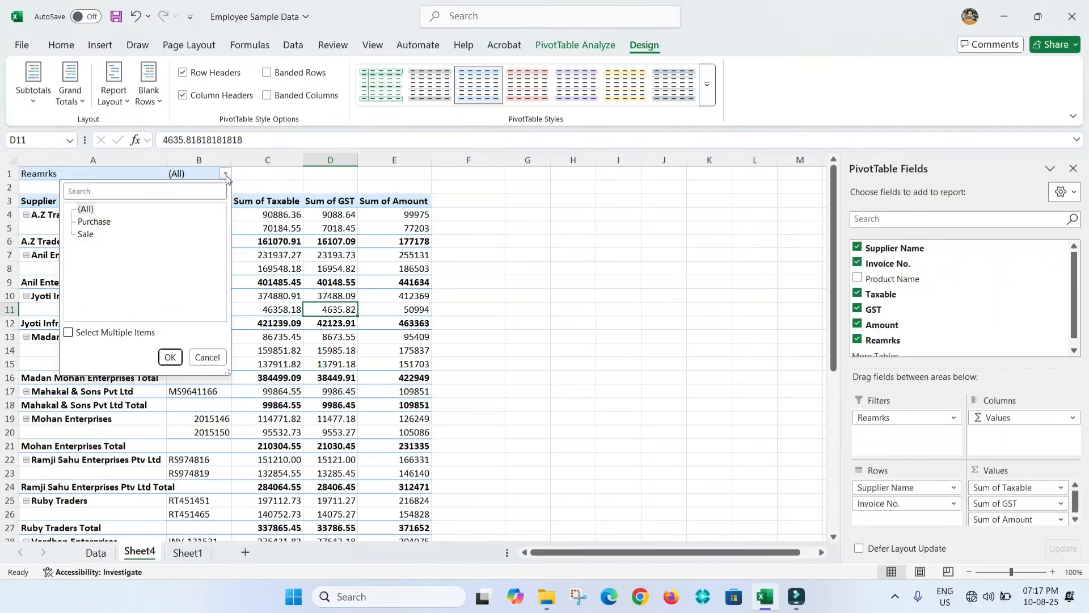
left_click(86, 223)
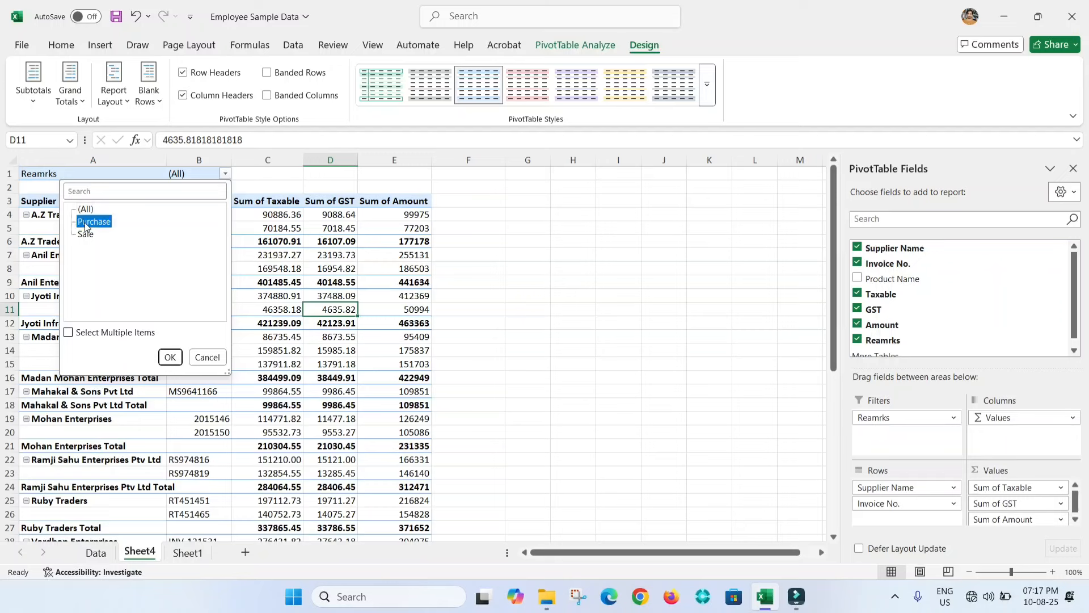
left_click(169, 357)
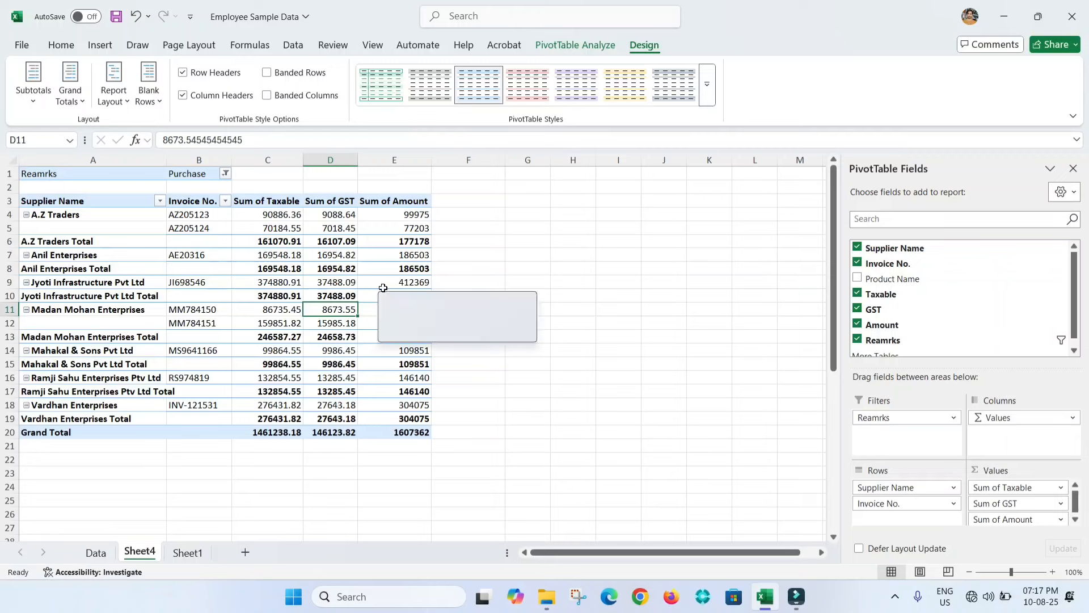
Change the Reamrks report filter to show only Sale.
left_click(225, 173)
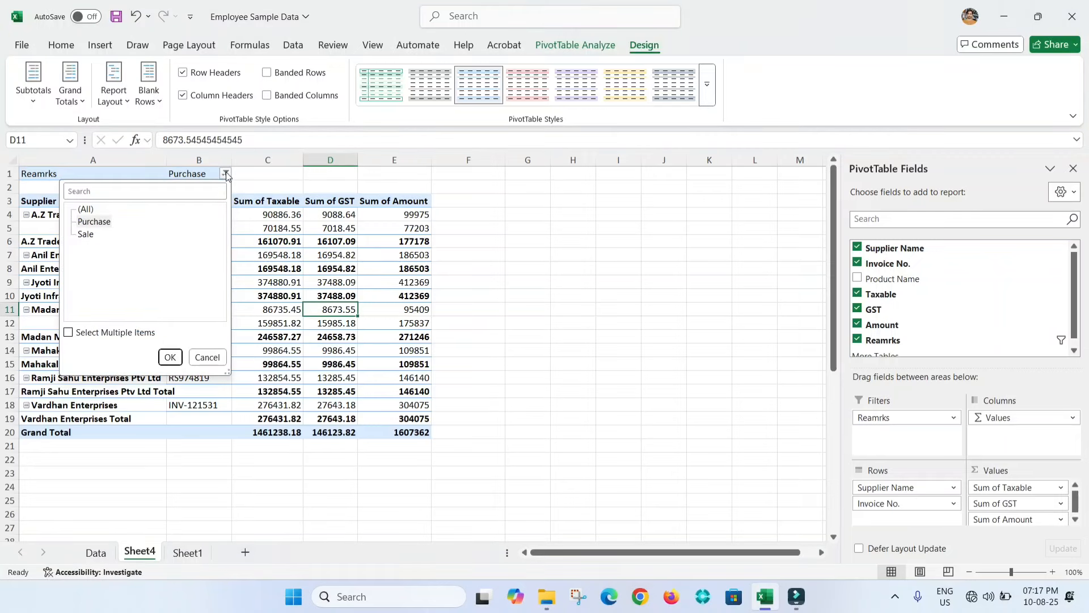
left_click(84, 234)
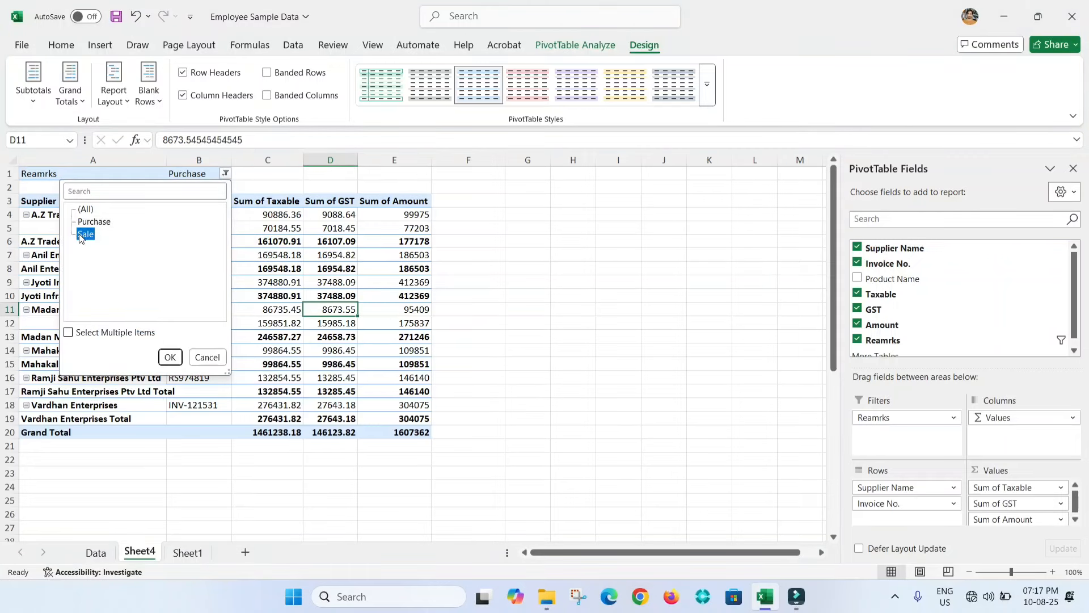
left_click(171, 357)
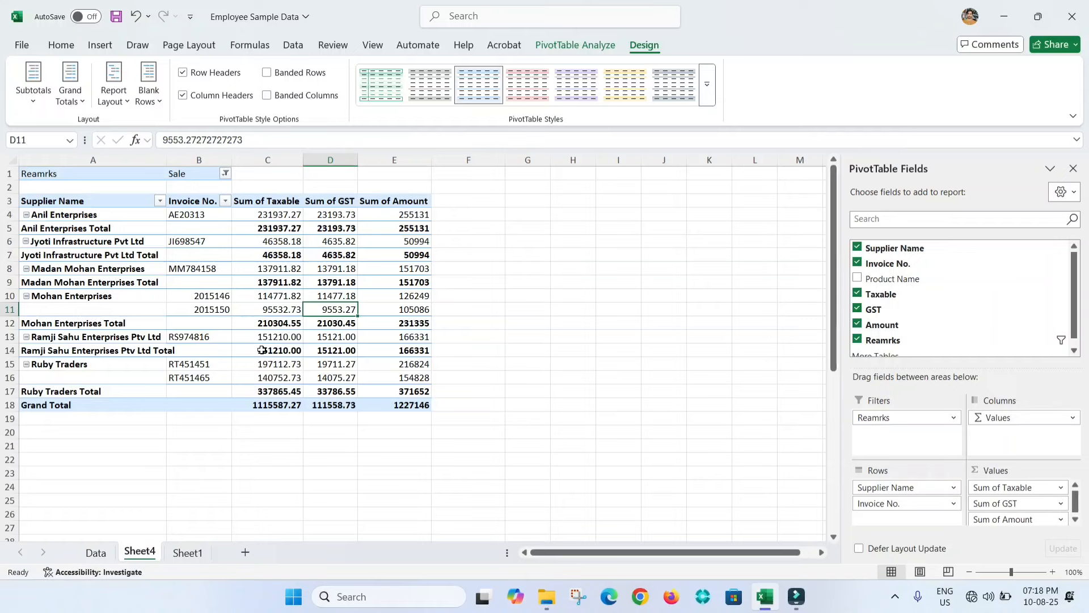
Move the Reamrks field from the PivotTable's filters to its columns, after Values.
mouse_move(261, 350)
left_click_drag(900, 420, 1002, 443)
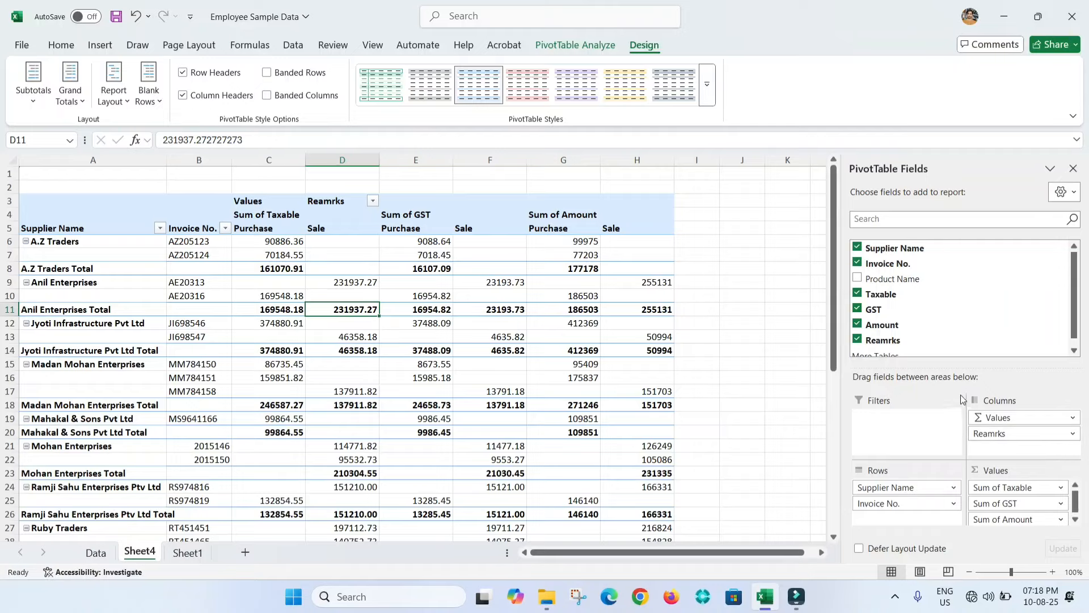
Go to Sheet1 and remove the filters from the invoice data.
left_click(188, 551)
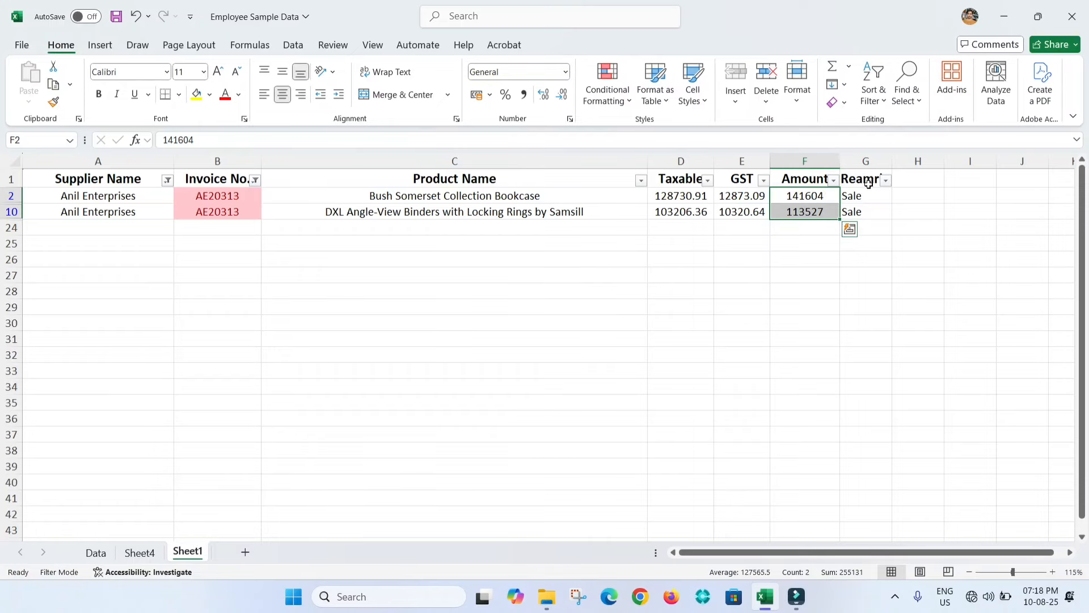
key("ctrl+shift+l")
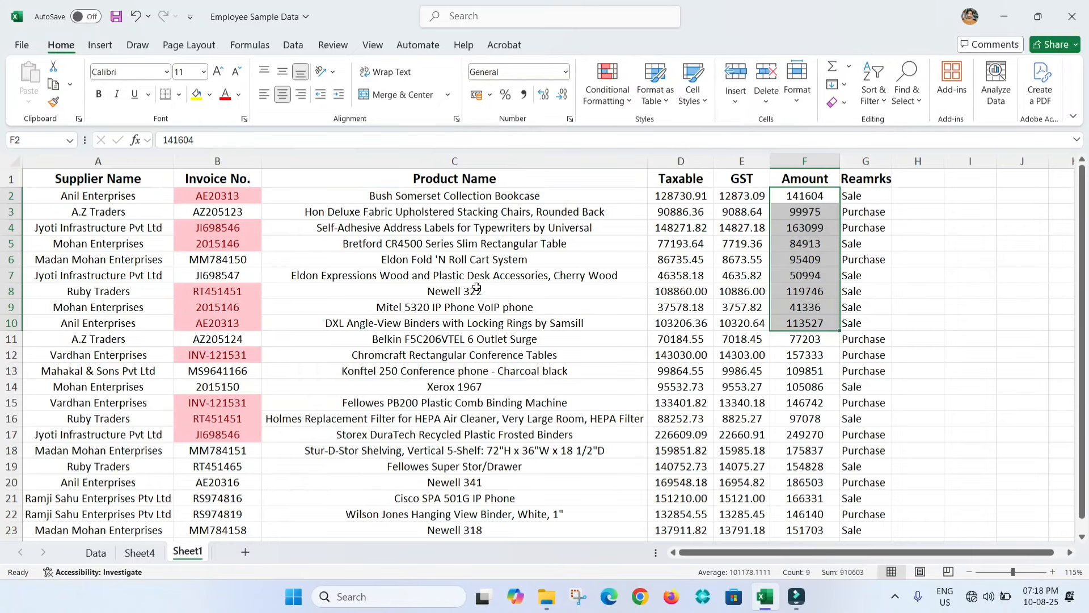
Check the Reamrks column in Sheet1, and in Sheet4 examine the Purchase and Sale columns for Taxable, GST and Amount.
left_click(864, 180)
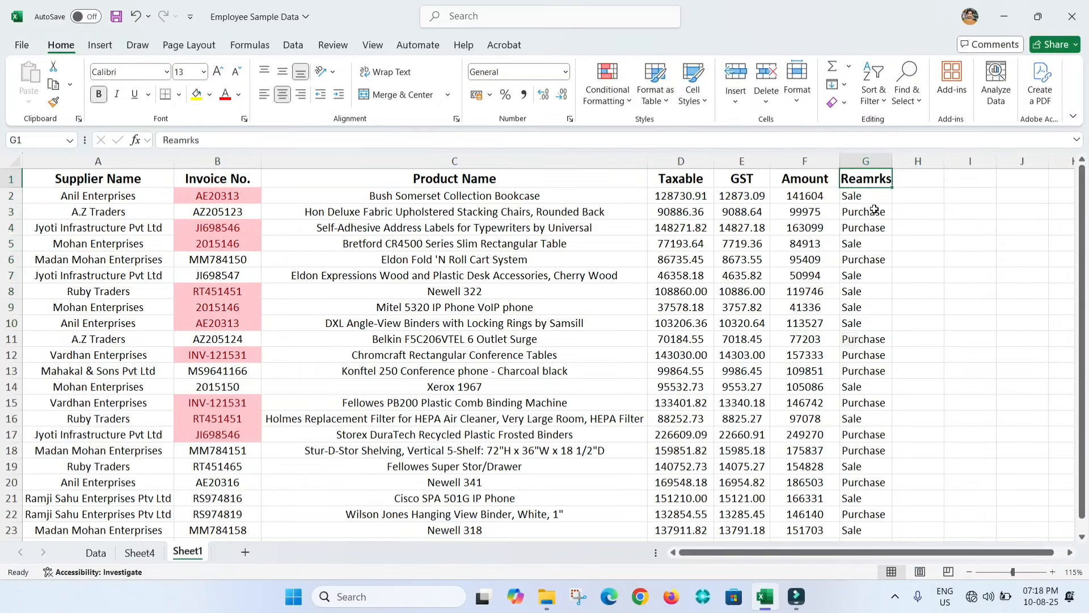
left_click(140, 552)
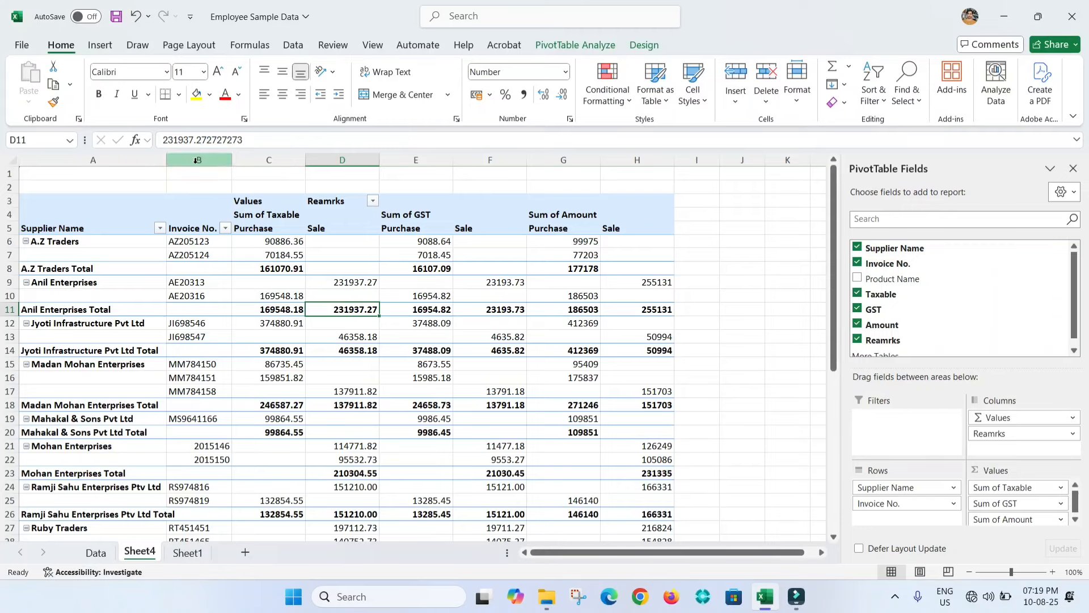
left_click(267, 161)
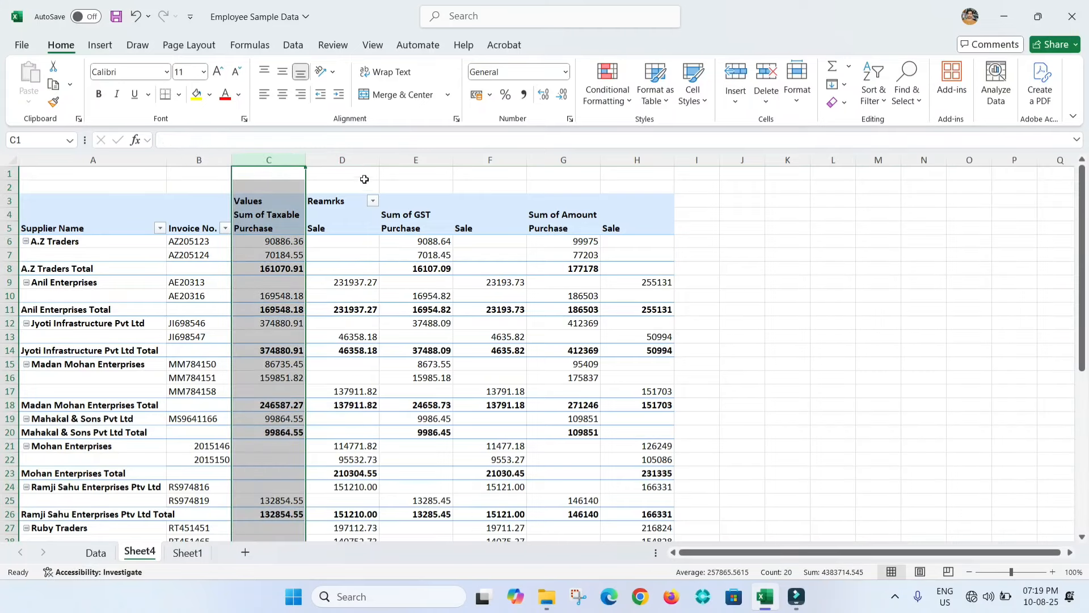
left_click(366, 160)
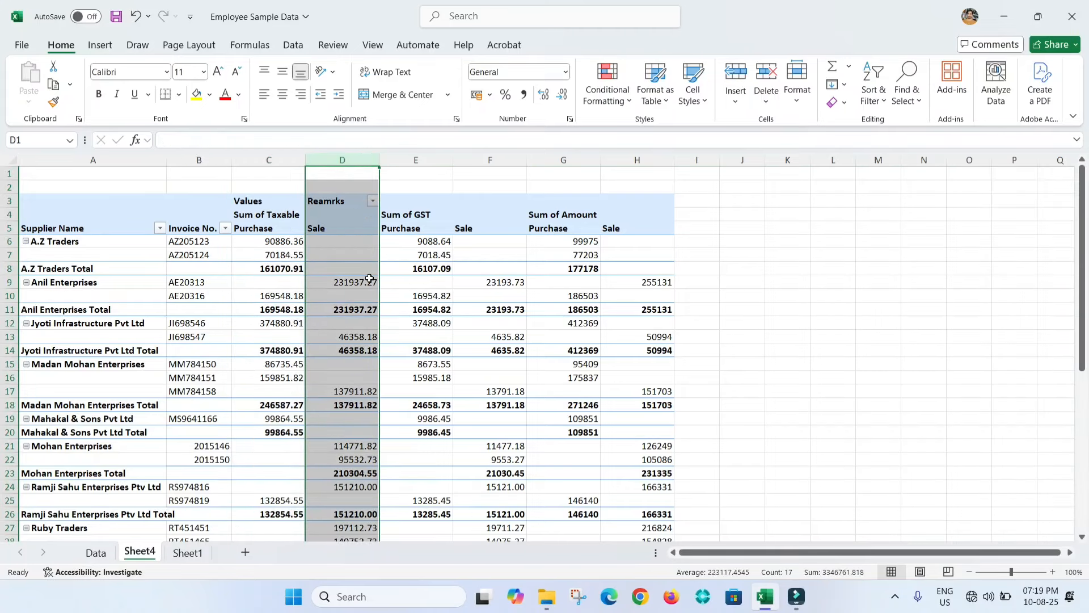
left_click(421, 159)
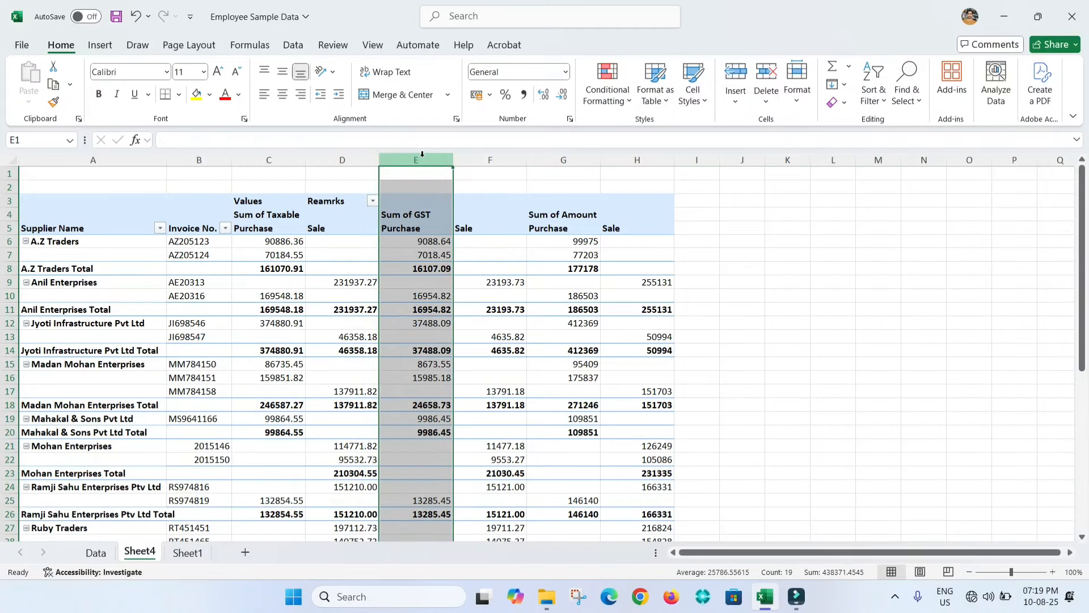
left_click(491, 160)
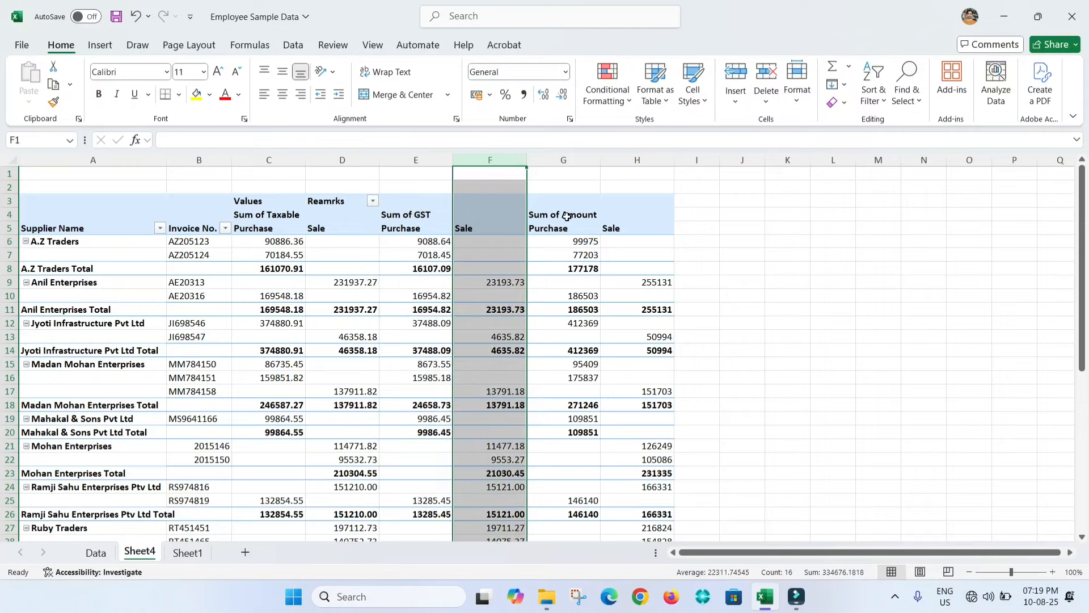
left_click(574, 160)
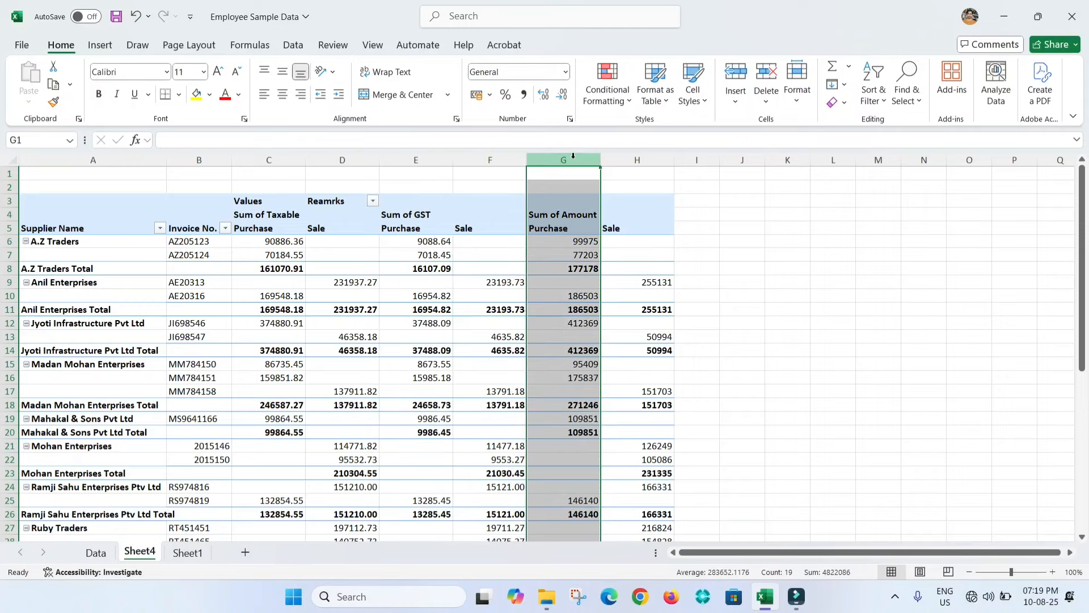
left_click(644, 160)
mouse_move(623, 317)
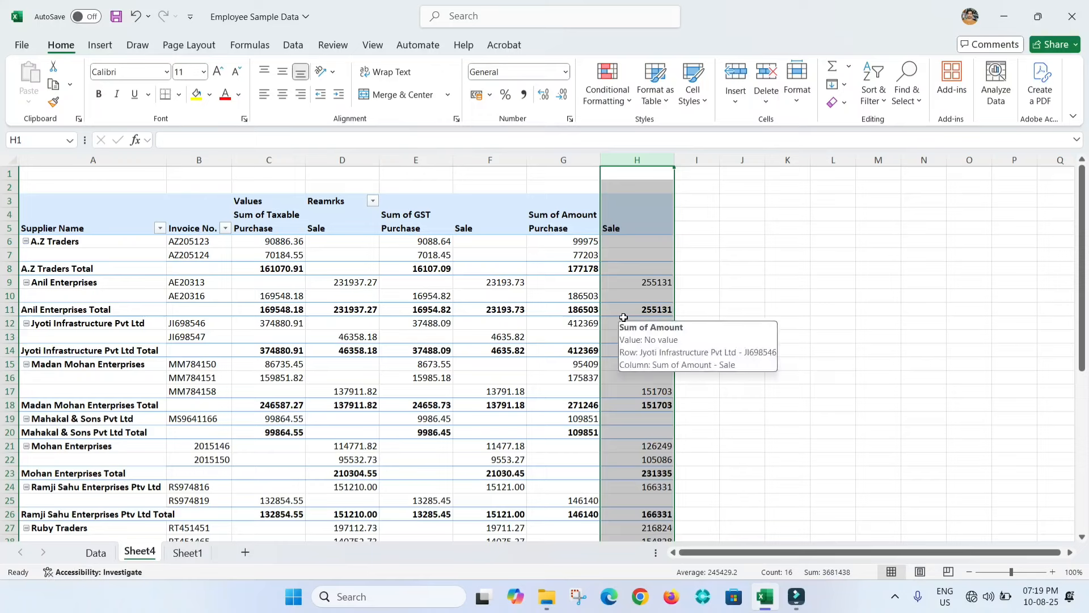
Remove the GST and Taxable fields from the PivotTable's values, keeping only Sum of Amount.
left_click(277, 323)
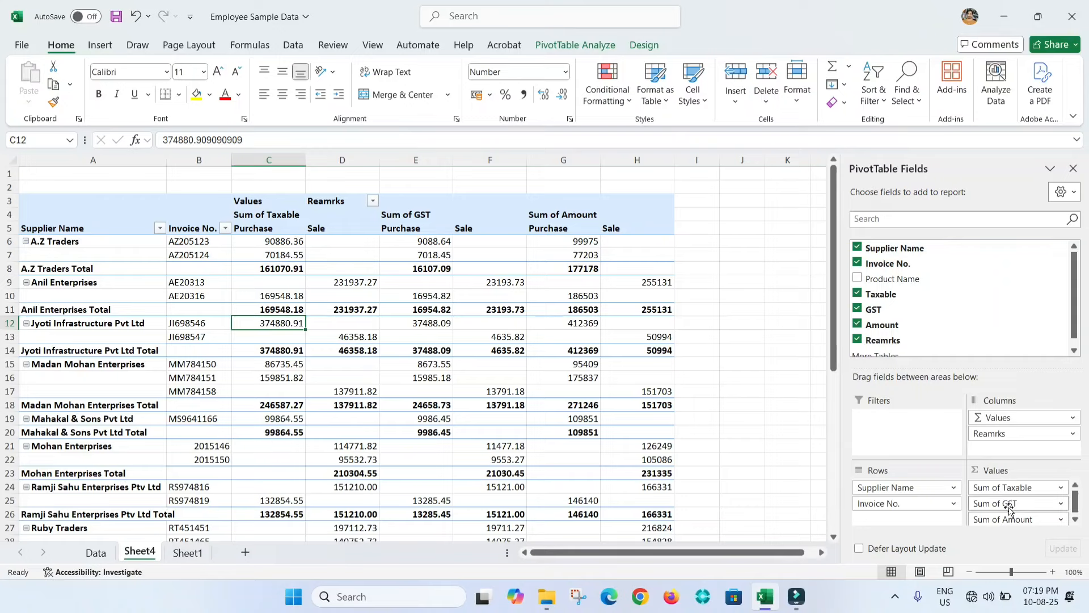
left_click_drag(1010, 505, 1005, 443)
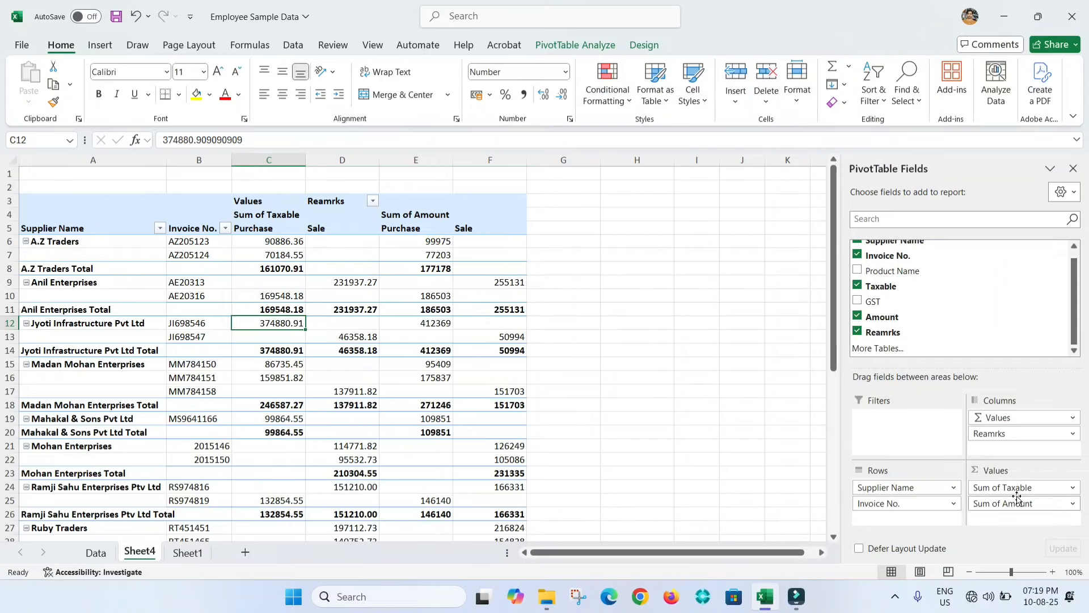
left_click_drag(1013, 488, 931, 340)
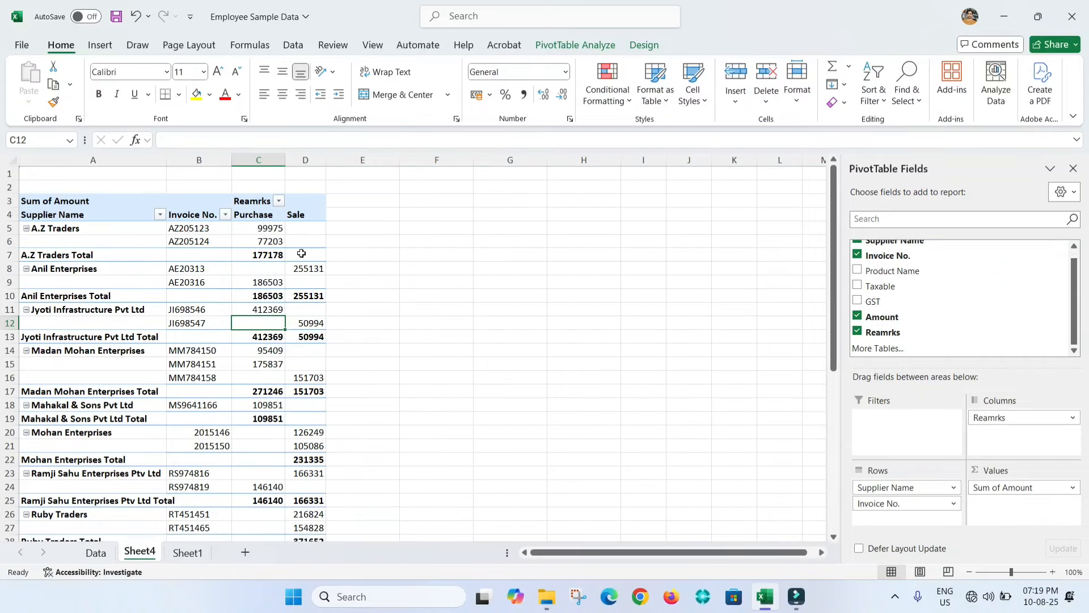
left_click(255, 229)
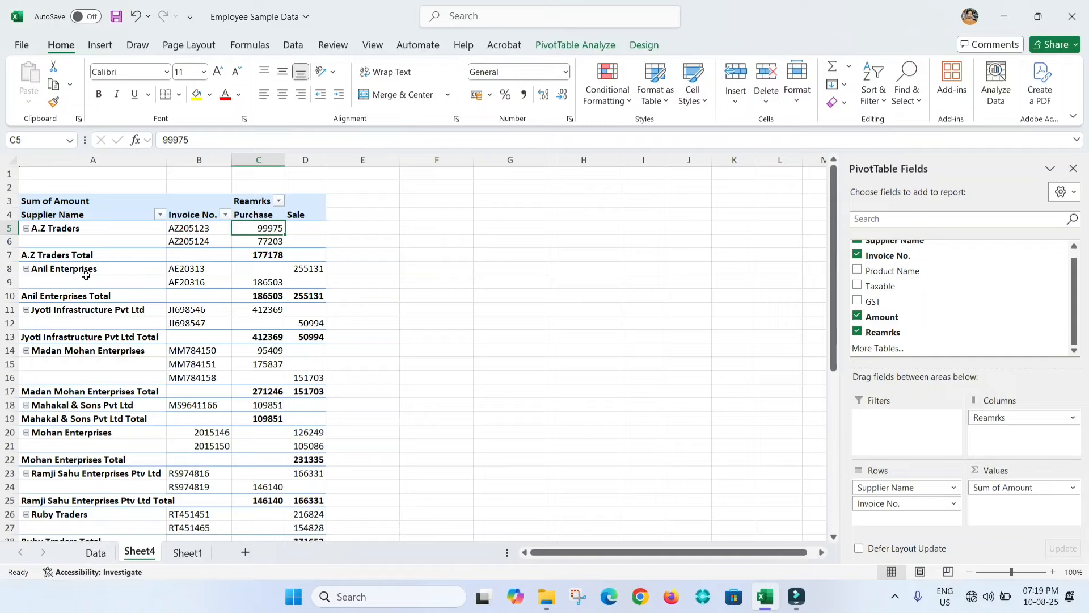
left_click(311, 269)
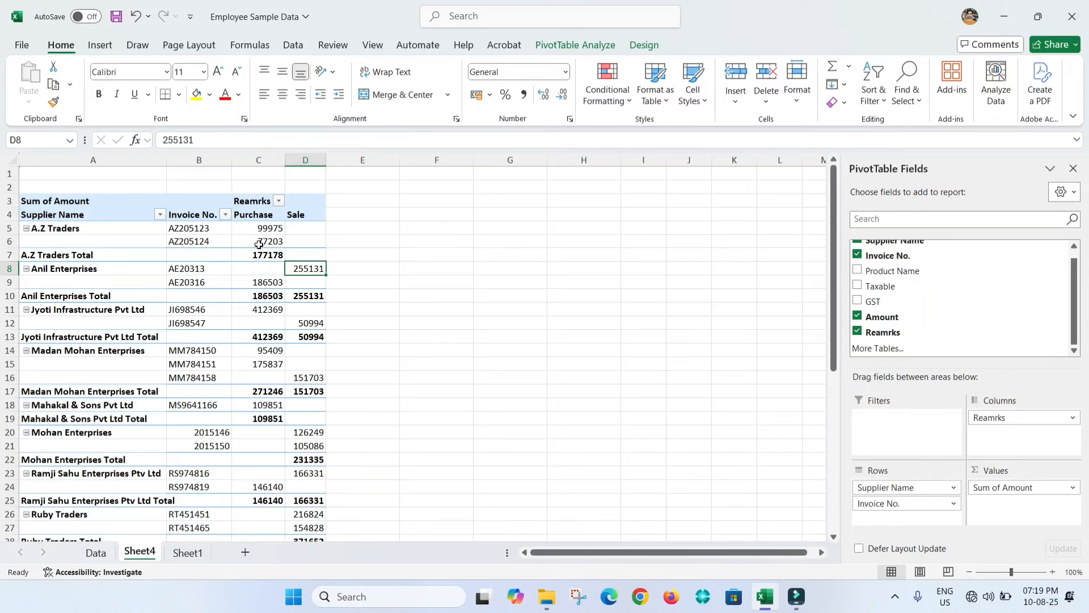
Add the GST field back to the PivotTable's values after Sum of Amount and review the Sale columns.
left_click(857, 301)
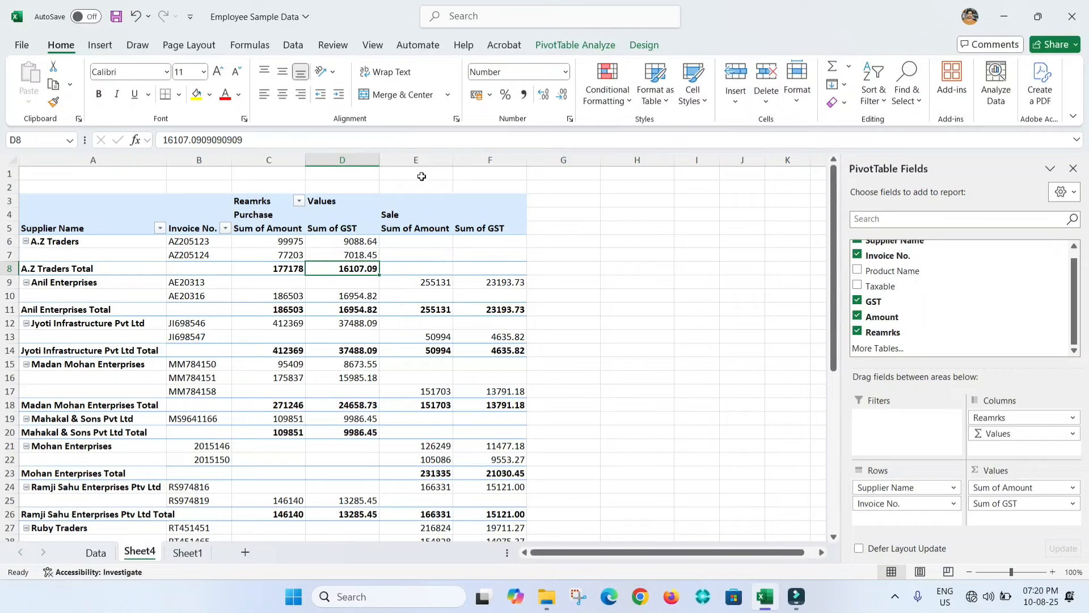
left_click(417, 157)
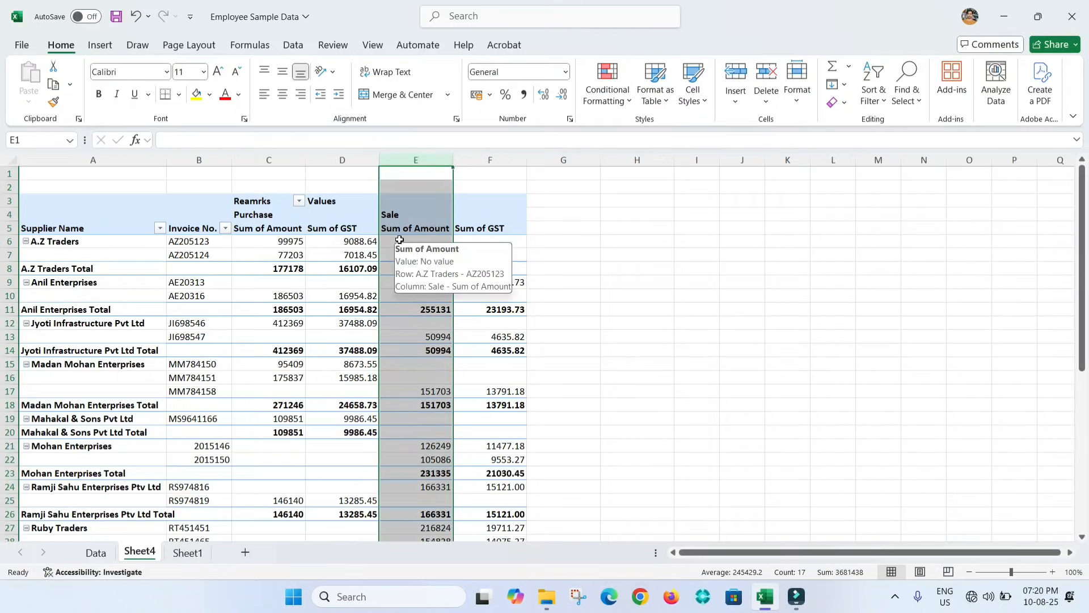
left_click(490, 160)
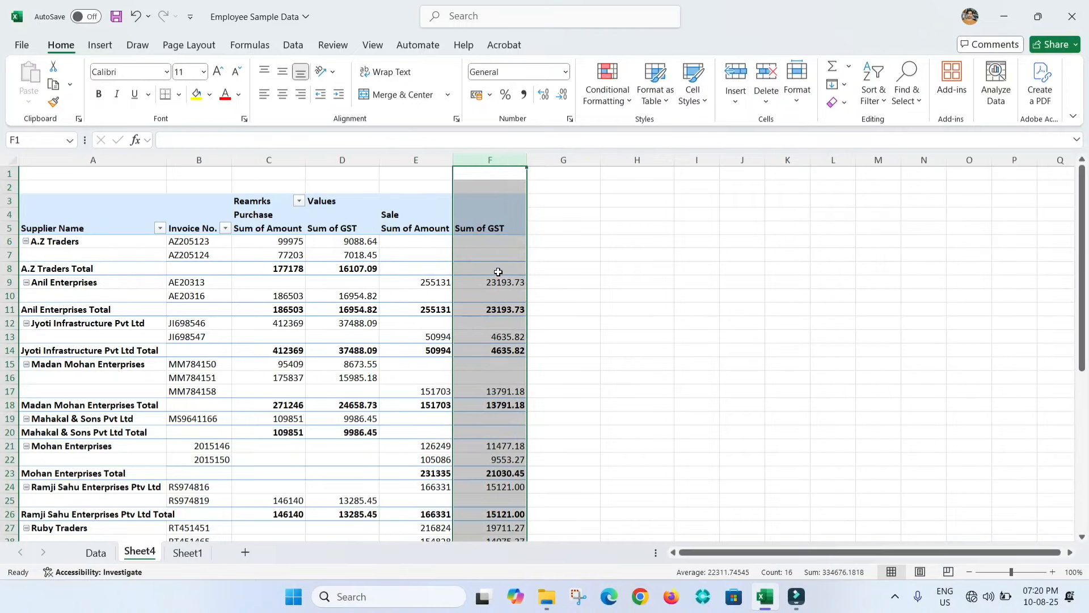
Move the Reamrks field from the PivotTable's columns to its rows, below Invoice No.
left_click(397, 350)
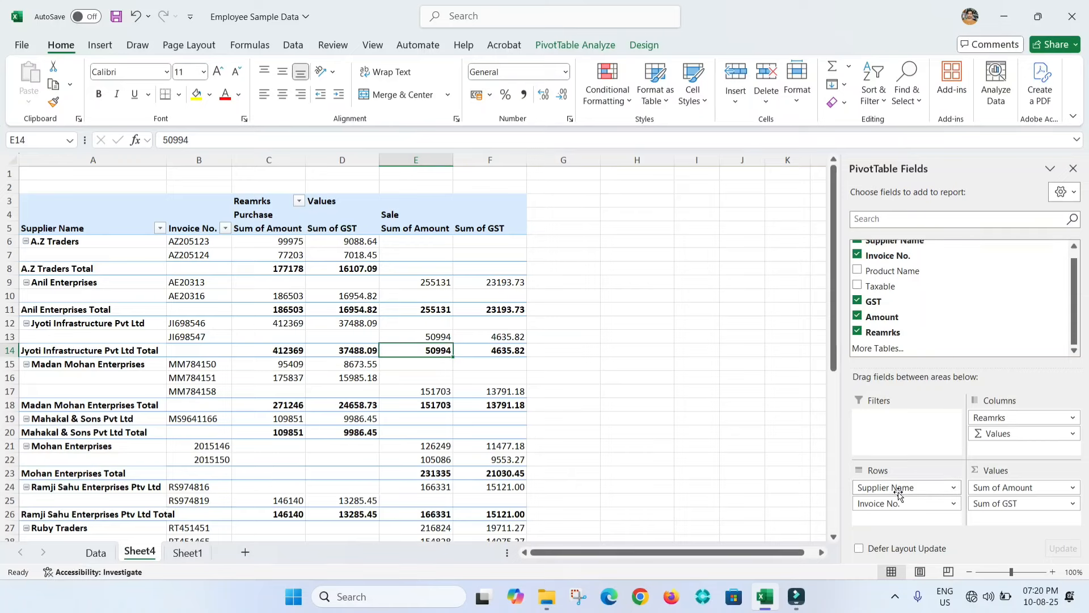
left_click_drag(998, 418, 905, 519)
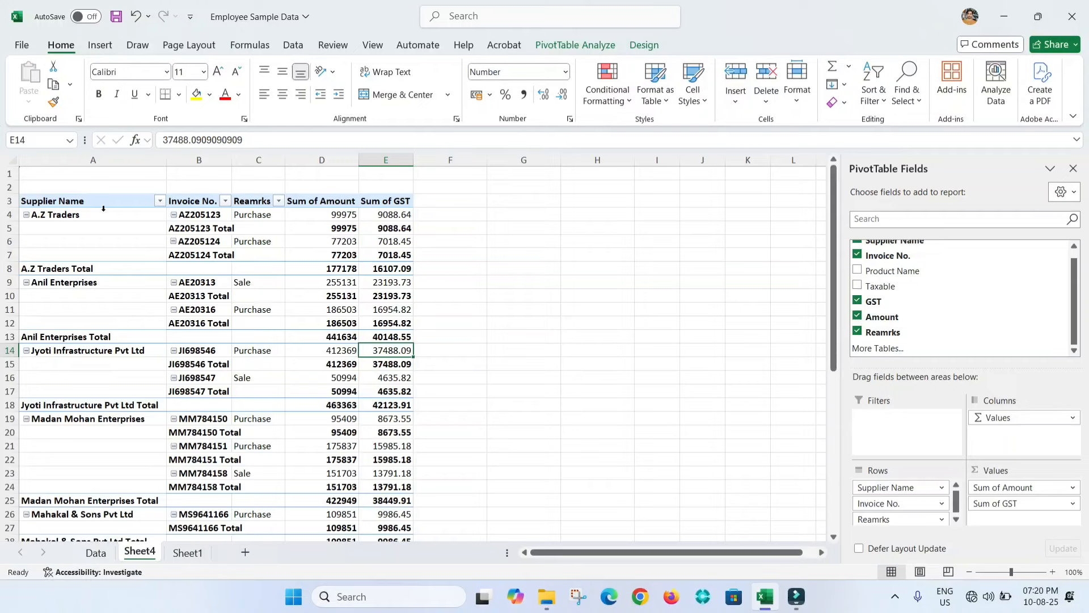
left_click(47, 207)
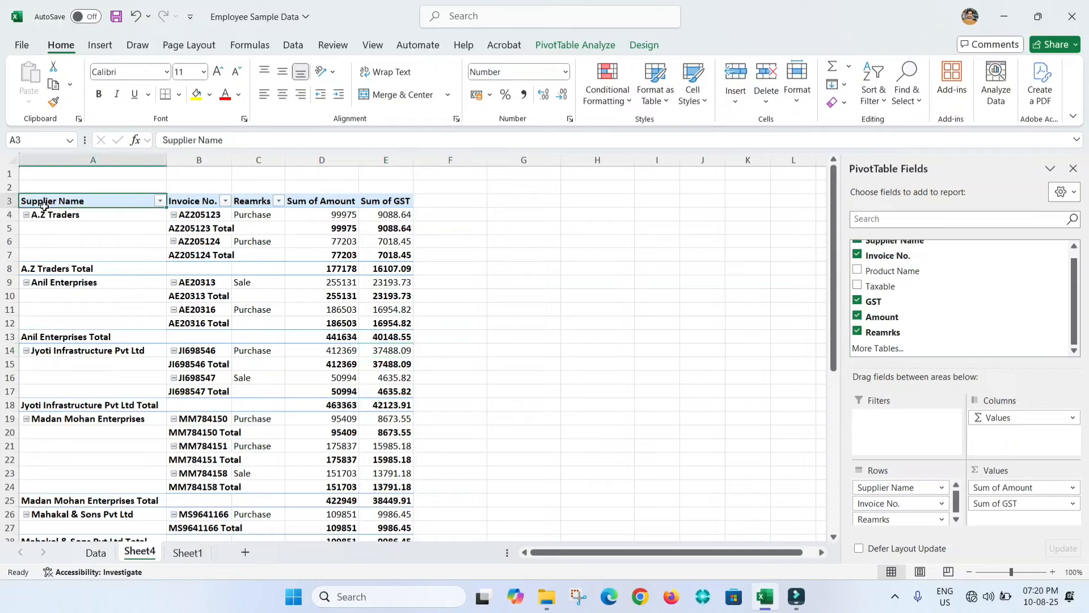
left_click(194, 202)
left_click(253, 200)
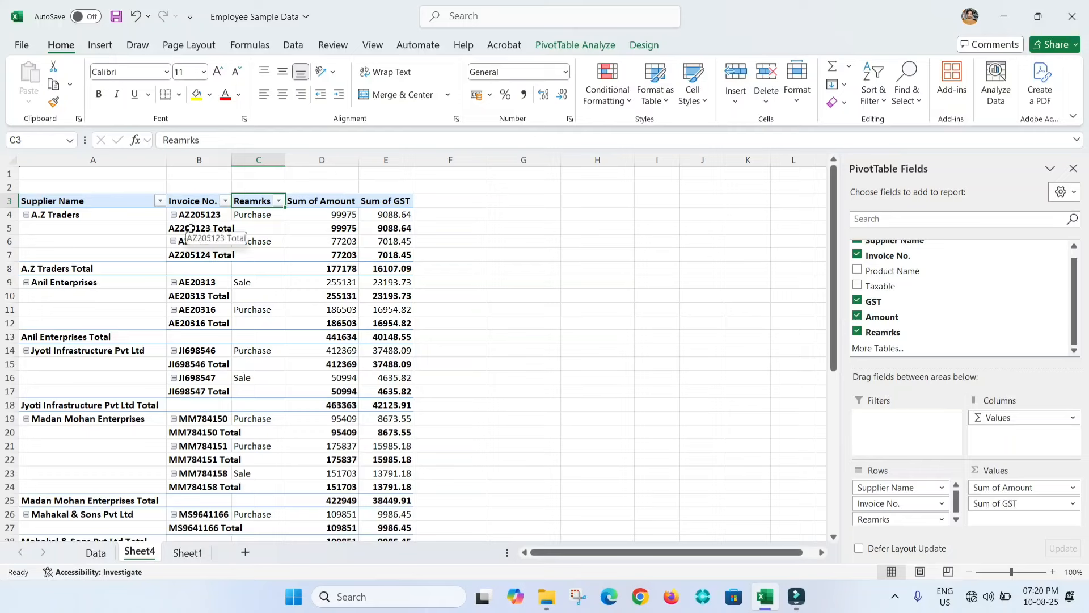
left_click(118, 208)
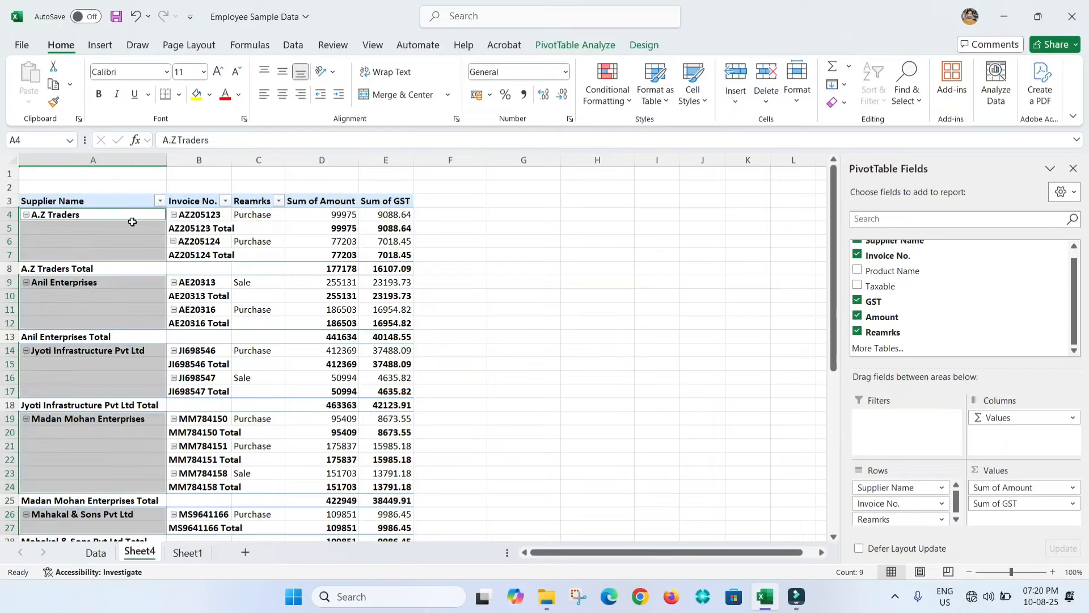
left_click(189, 215)
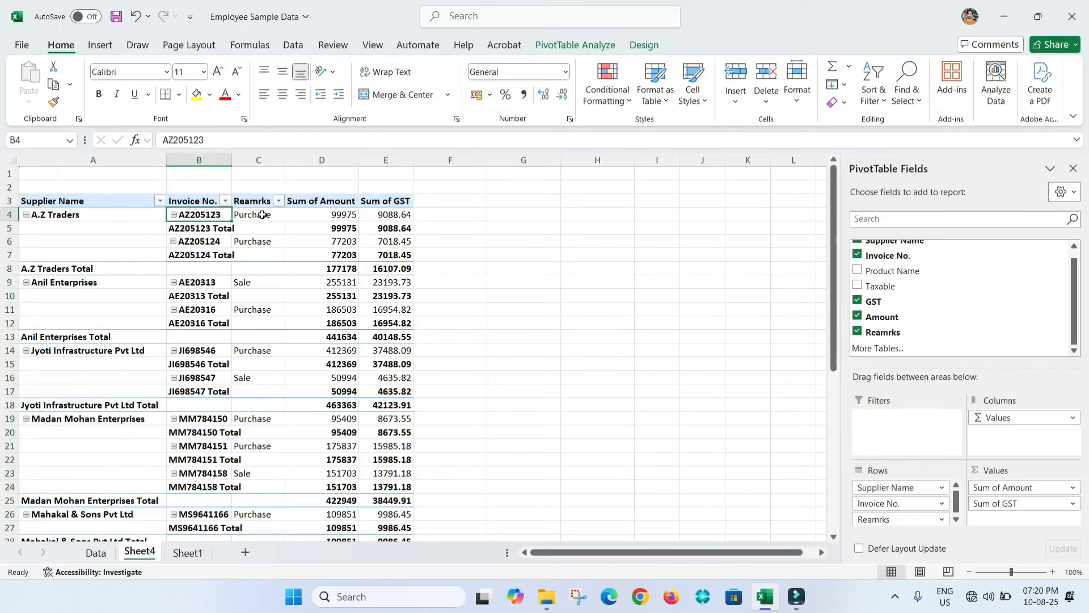
Remove the Reamrks field from the PivotTable layout.
left_click_drag(889, 525, 940, 321)
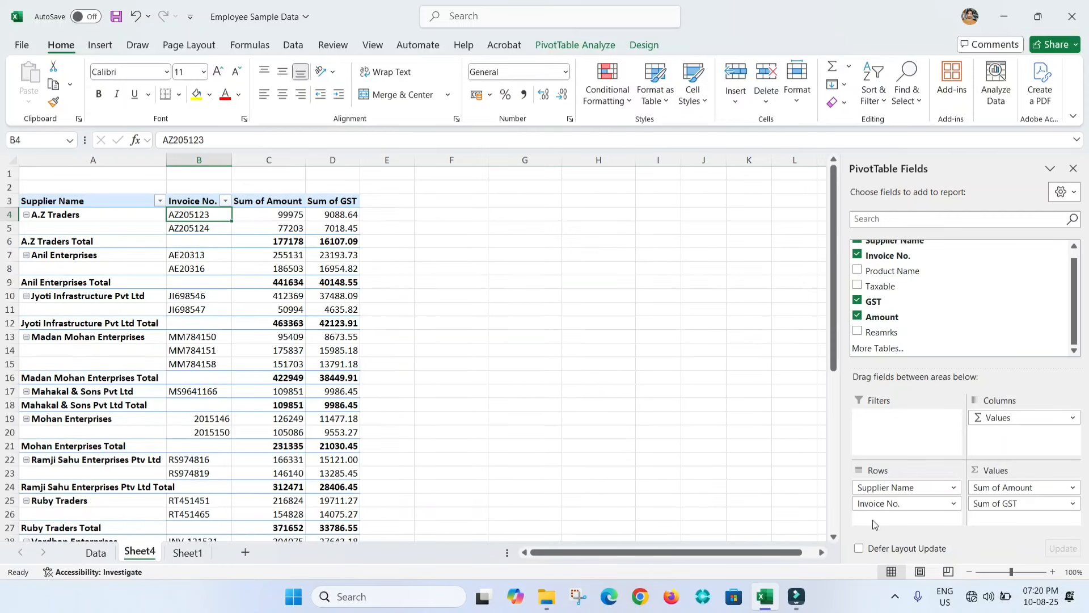
left_click(64, 217)
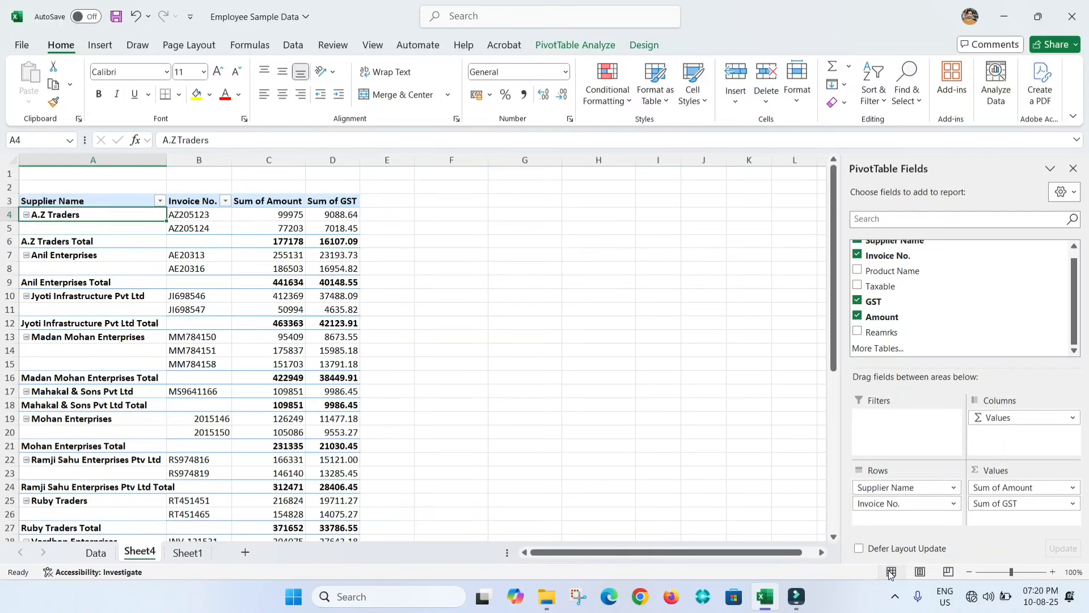
left_click(203, 209)
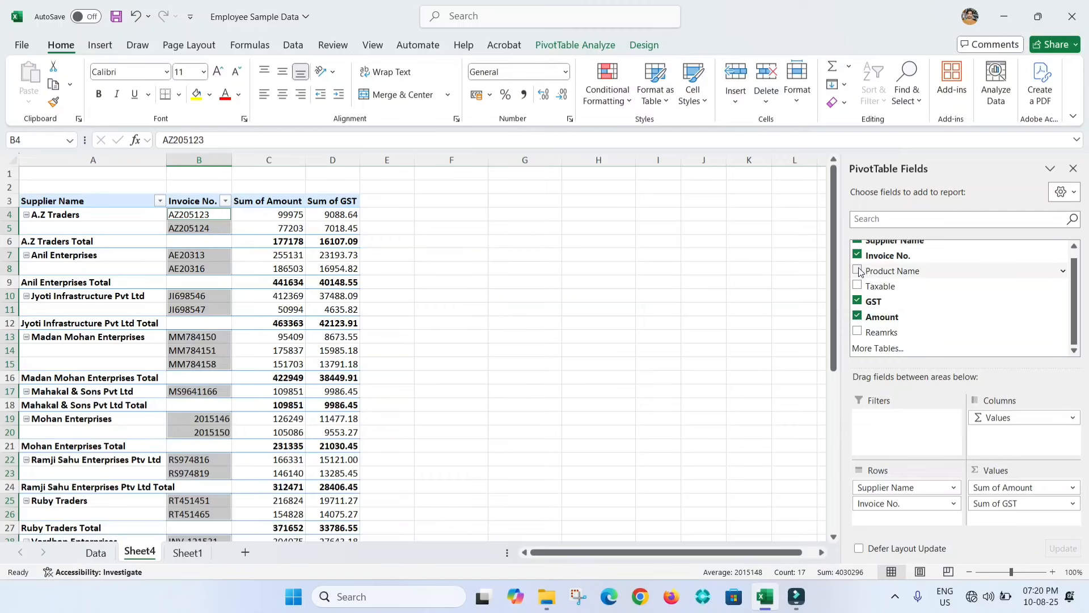
Add the Product Name field to the PivotTable's rows, below Invoice No.
left_click_drag(883, 276, 896, 515)
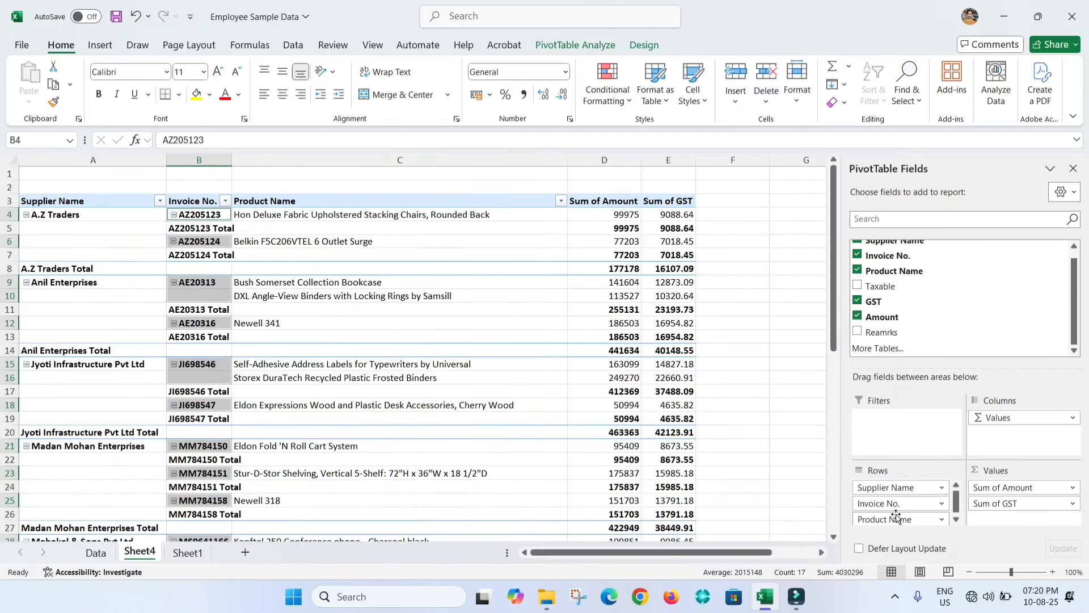
left_click(354, 242)
left_click(108, 242)
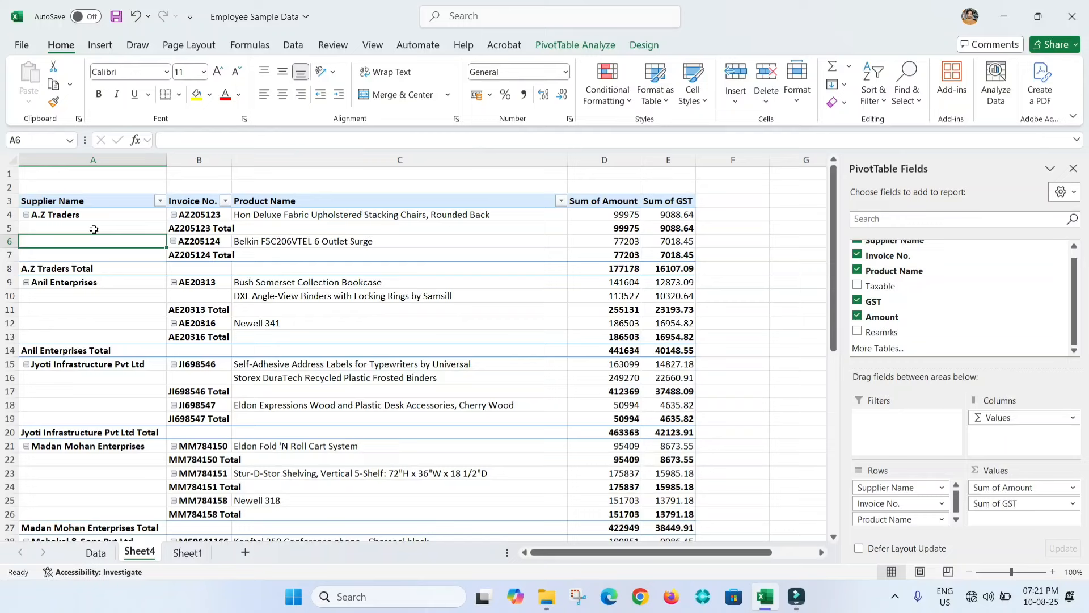
left_click(55, 206)
left_click(203, 207)
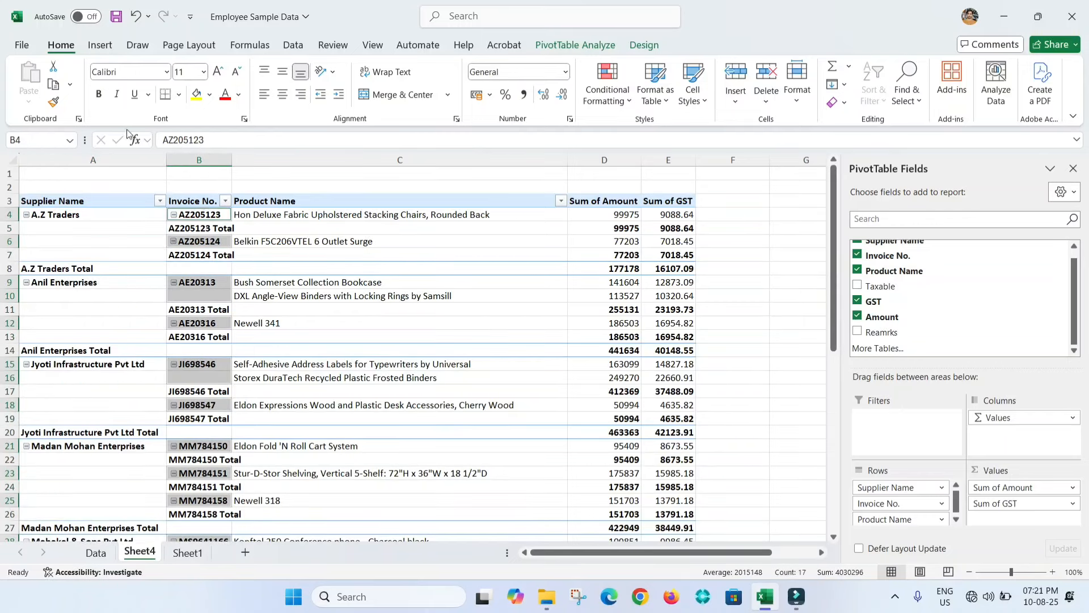
Turn off all subtotals in the PivotTable and review the supplier, invoice and product rows.
left_click(644, 44)
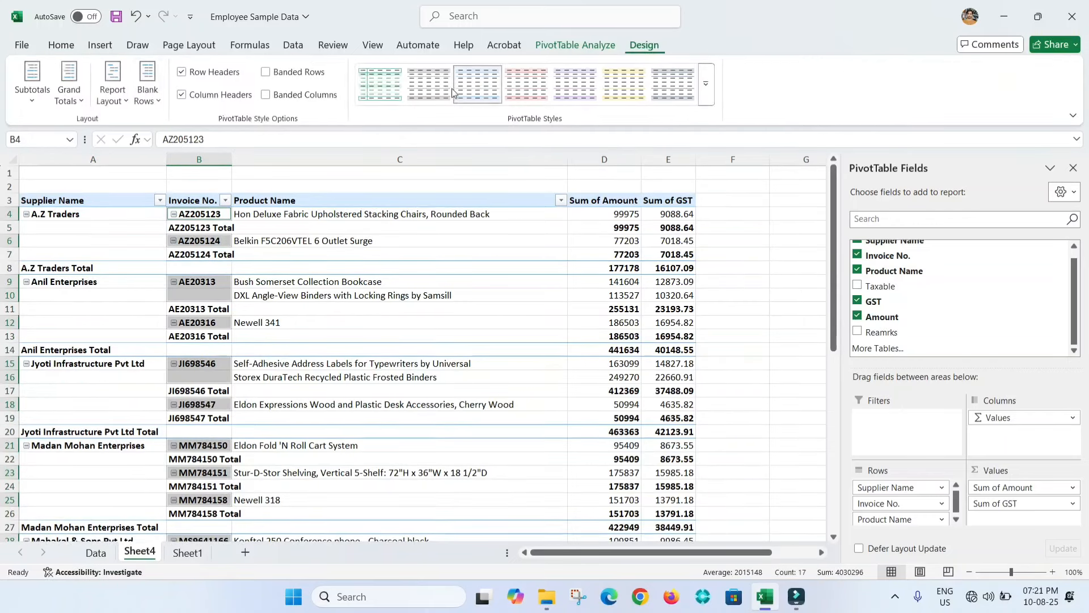
left_click(32, 79)
left_click(57, 127)
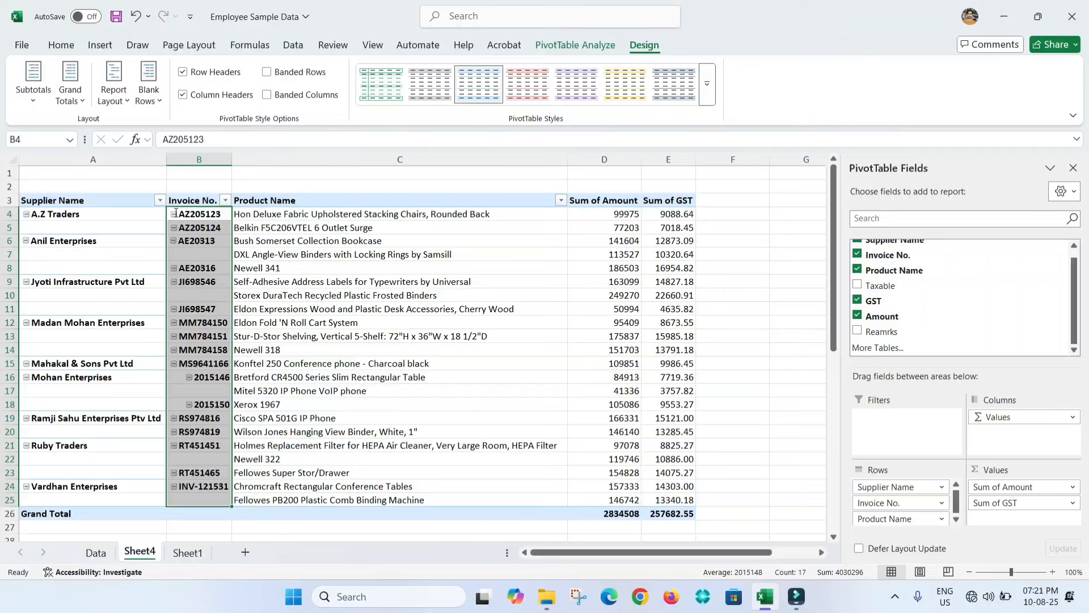
left_click(617, 351)
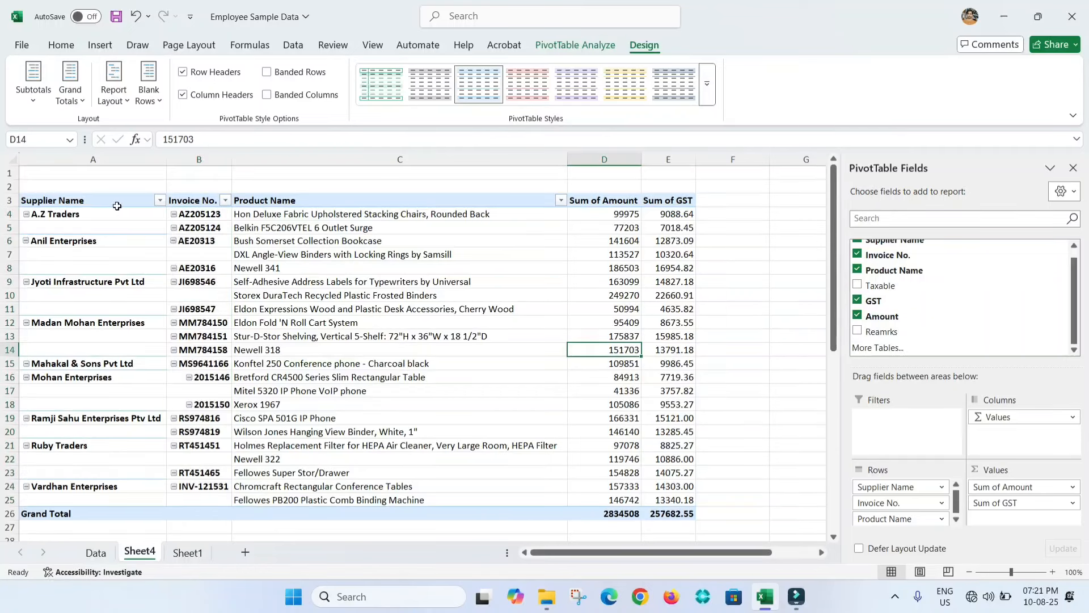
left_click(69, 194)
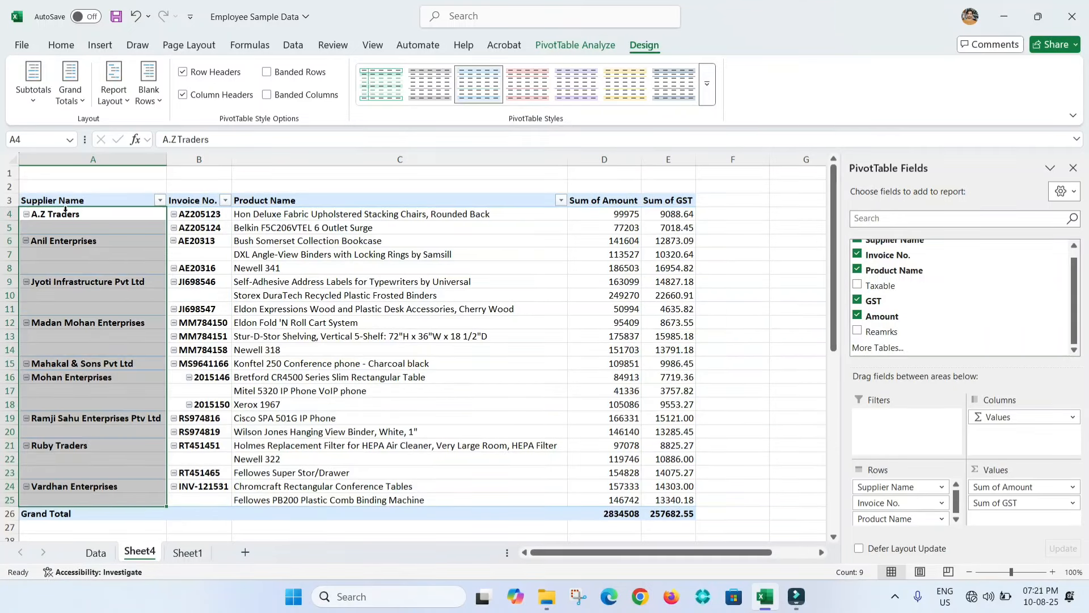
left_click(62, 213)
left_click(210, 215)
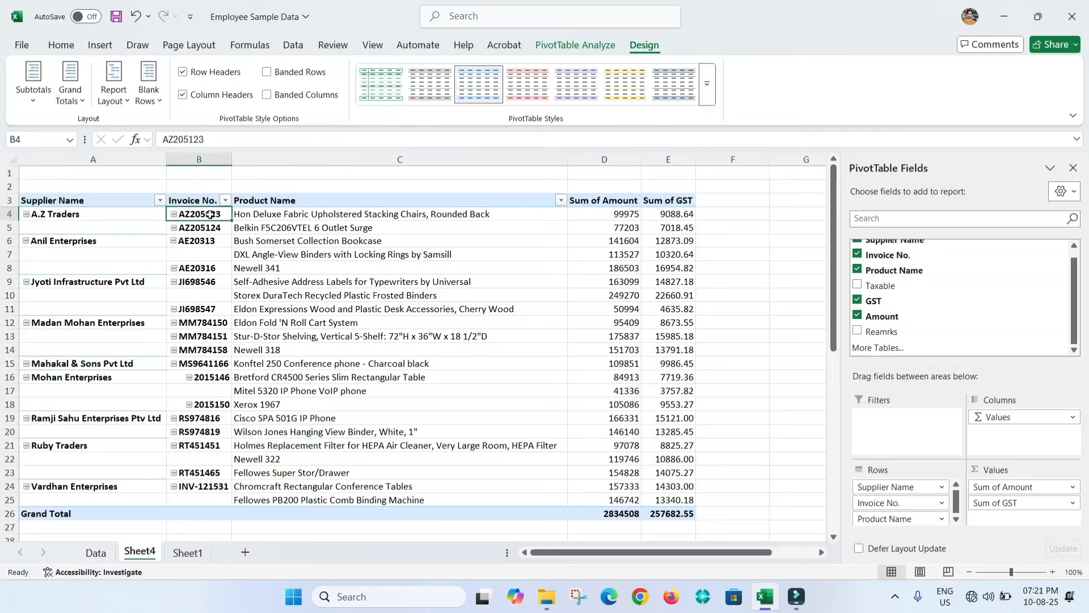
left_click(313, 215)
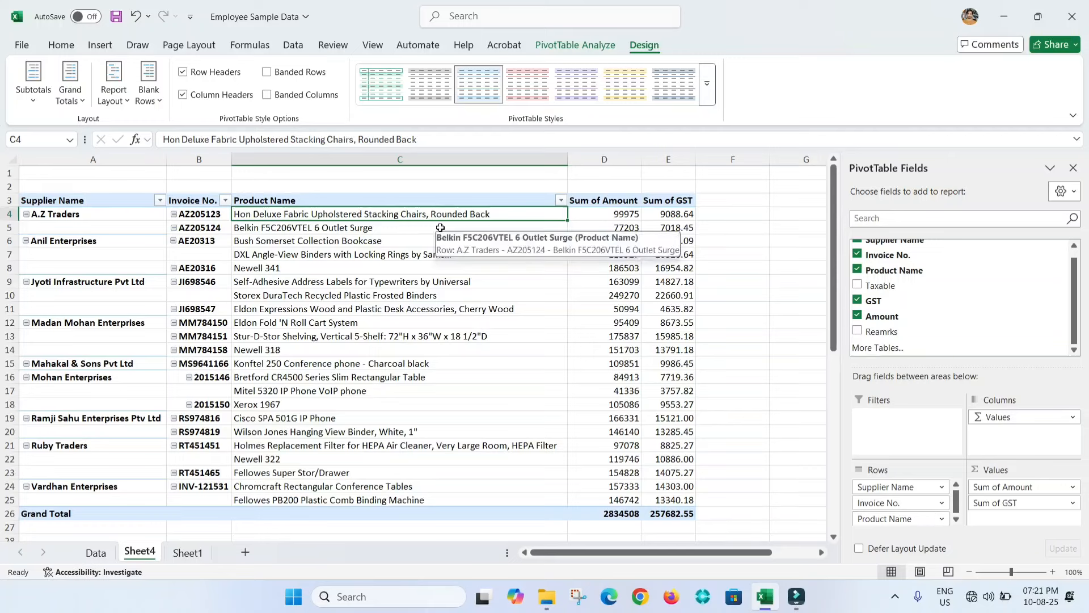
left_click(895, 599)
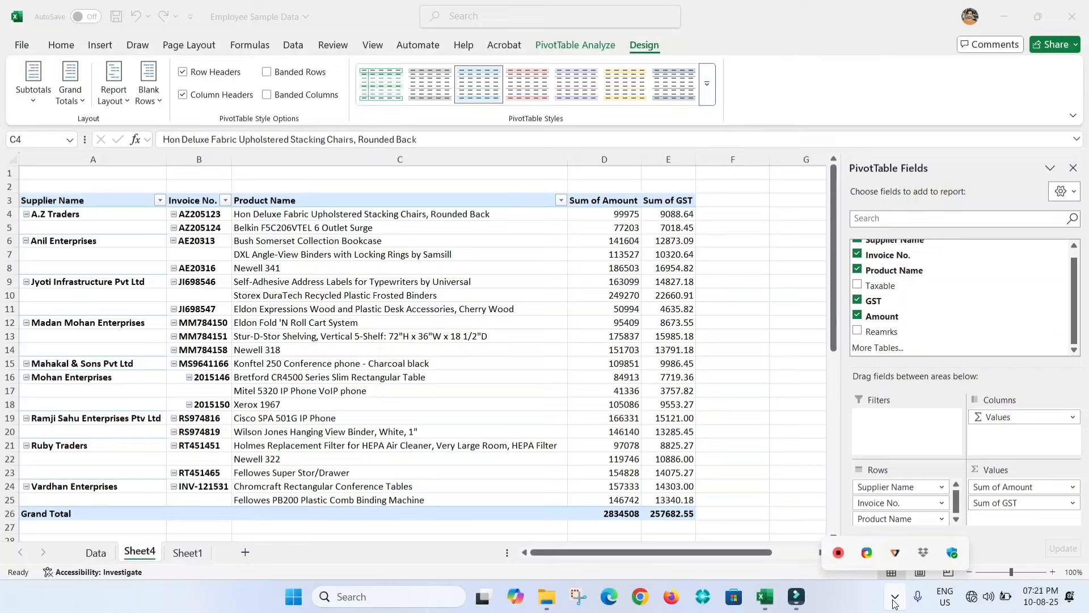
Check the value field settings of Sum of Amount in the PivotTable and keep Sum as its calculation.
left_click(890, 597)
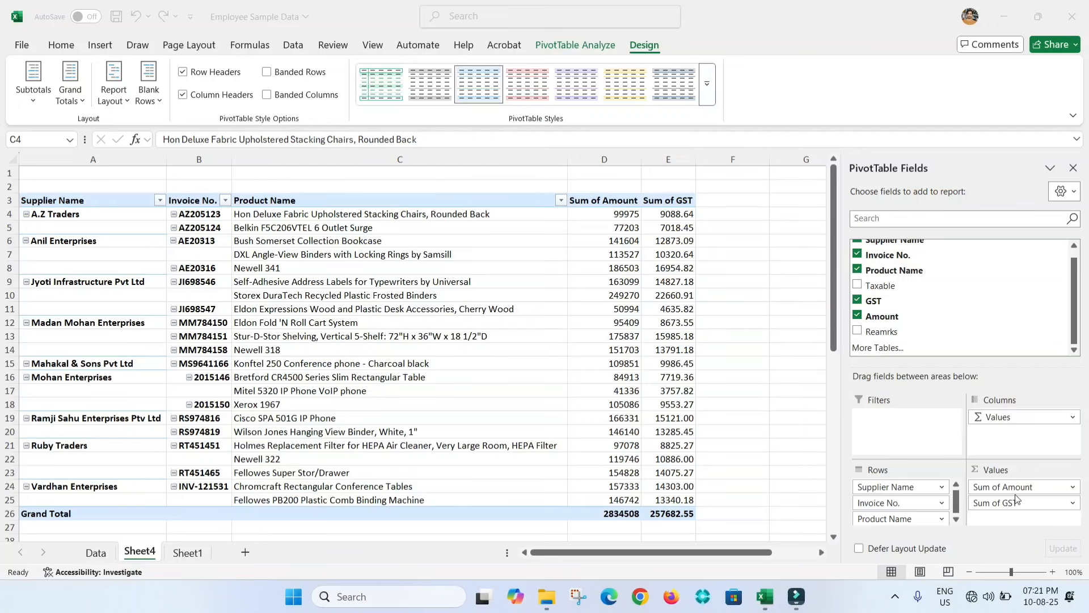
left_click(621, 215)
left_click(615, 160)
left_click(631, 229)
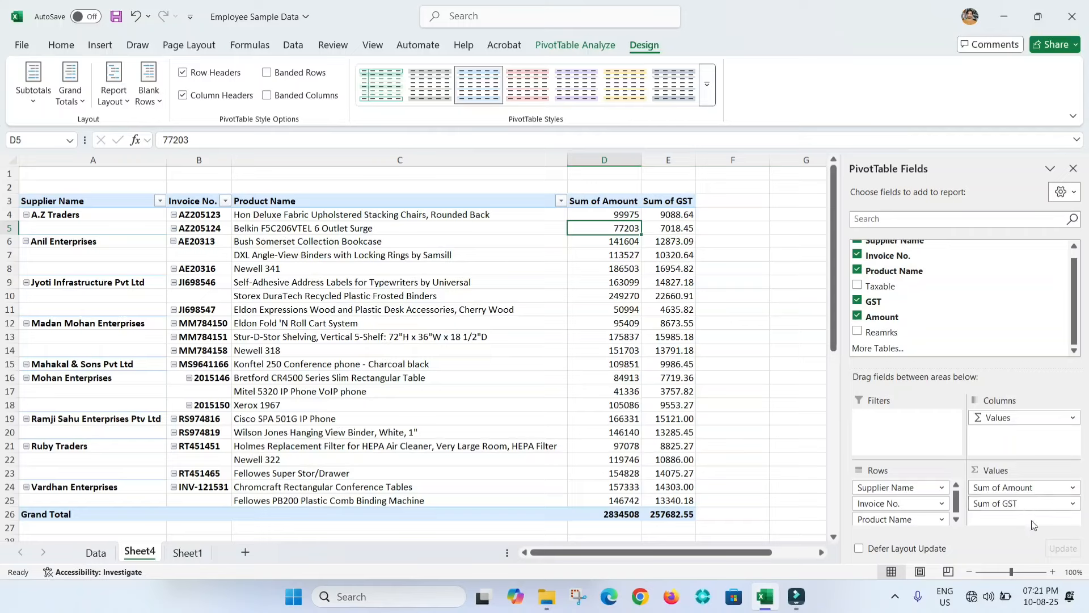
left_click(1020, 489)
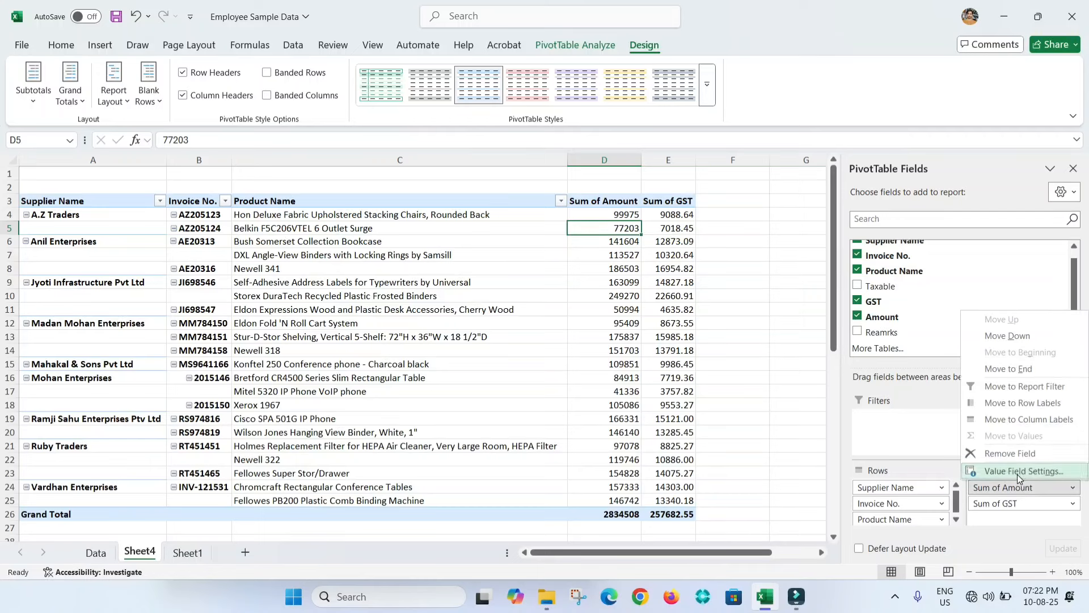
left_click(1017, 472)
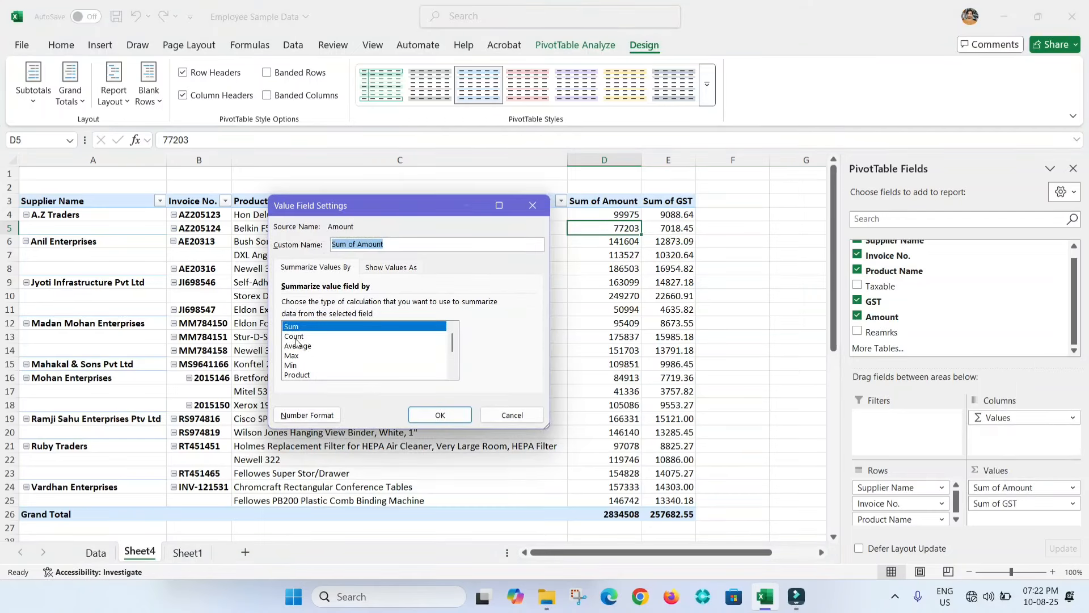
left_click(291, 327)
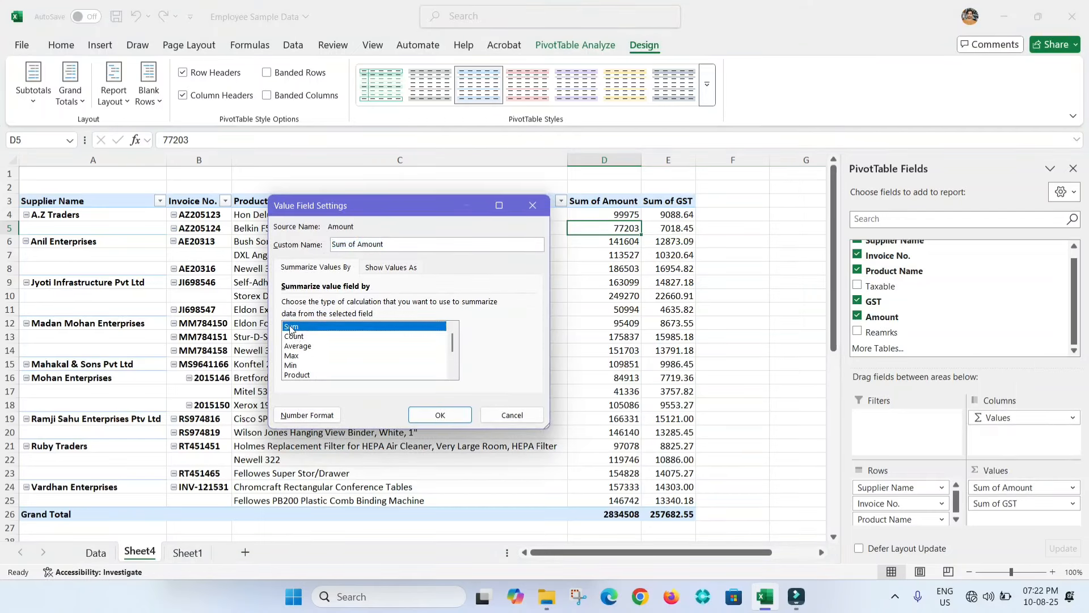
left_click(419, 416)
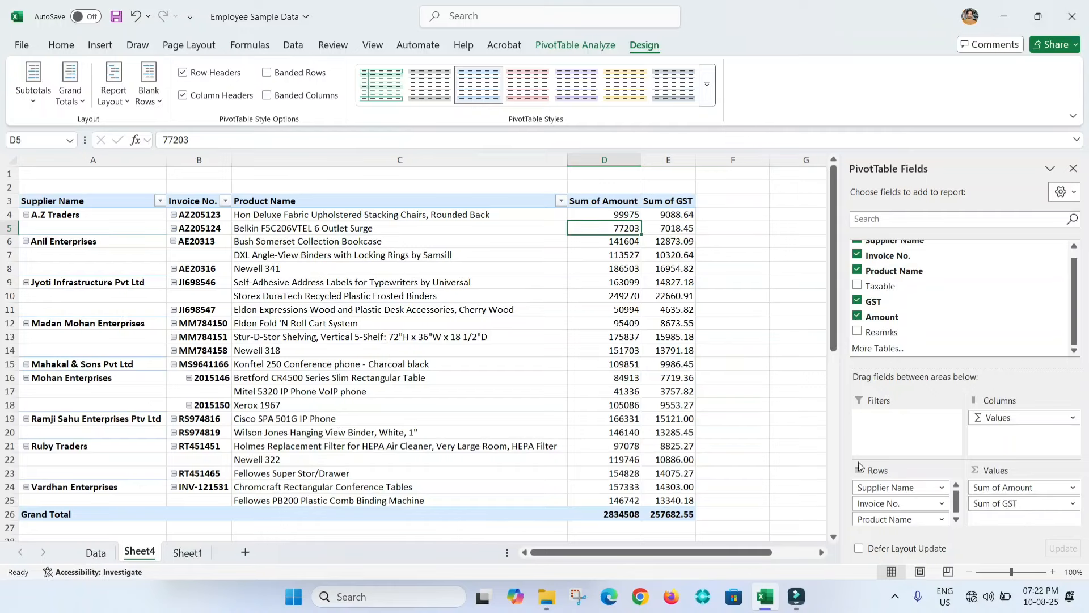
Close the PivotTable field list and insert slicers for Supplier Name and Invoice No.
left_click(1073, 168)
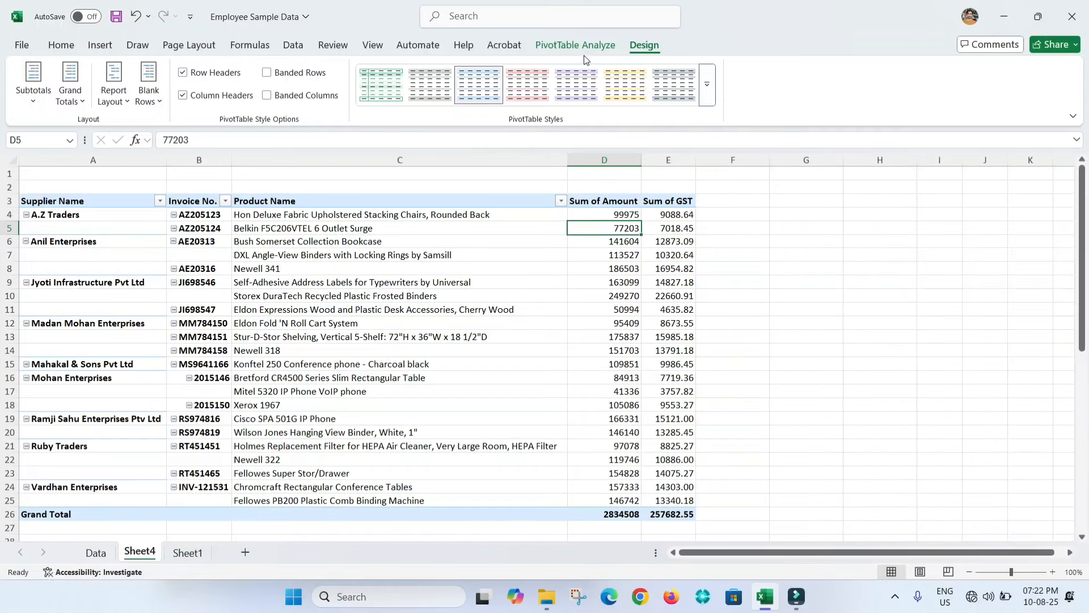
left_click(605, 46)
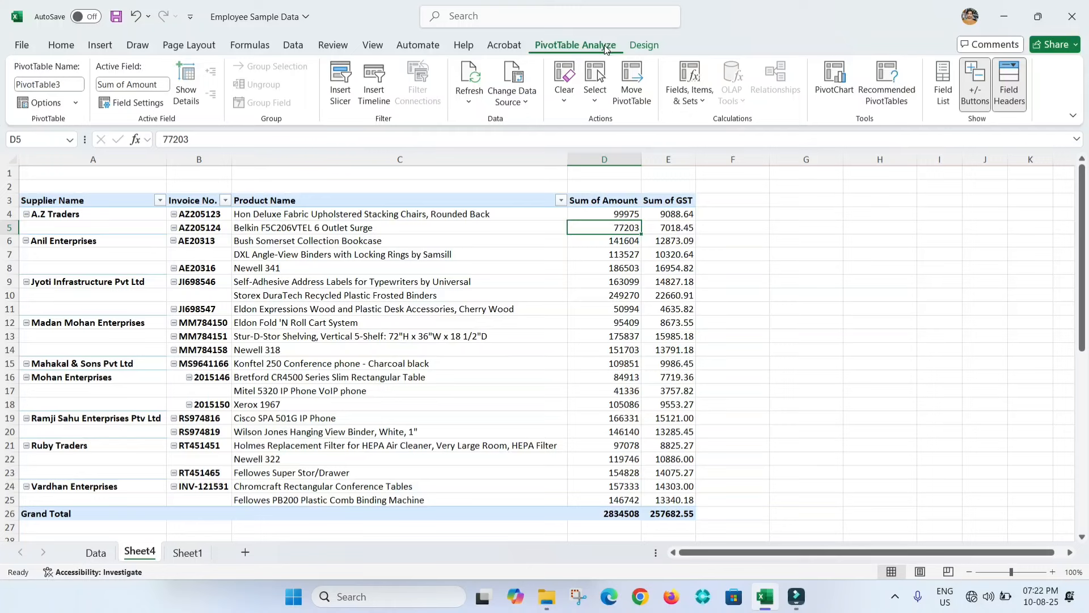
left_click(529, 323)
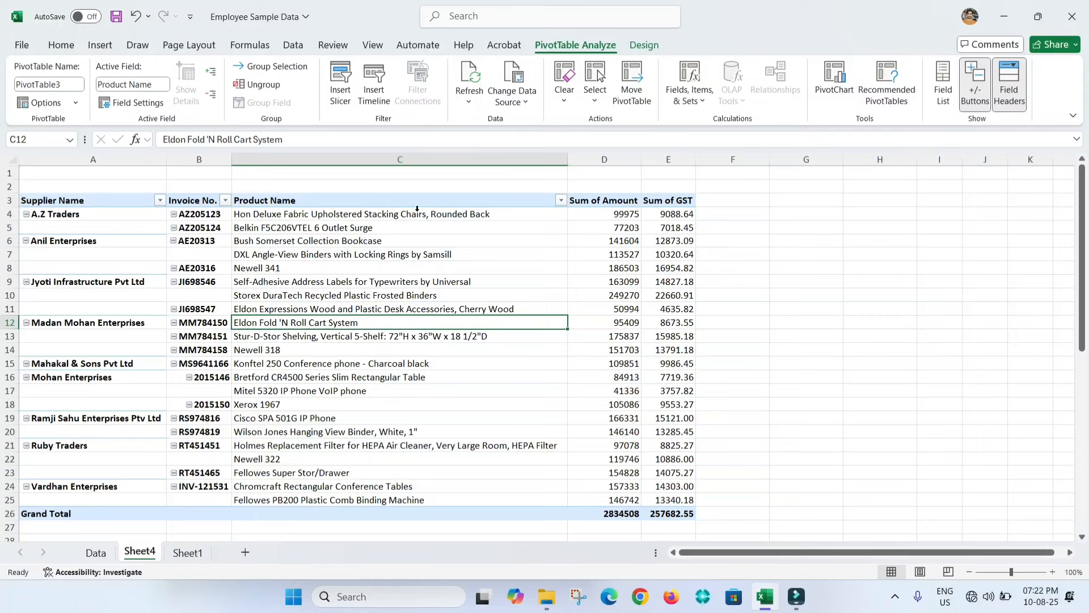
left_click(341, 82)
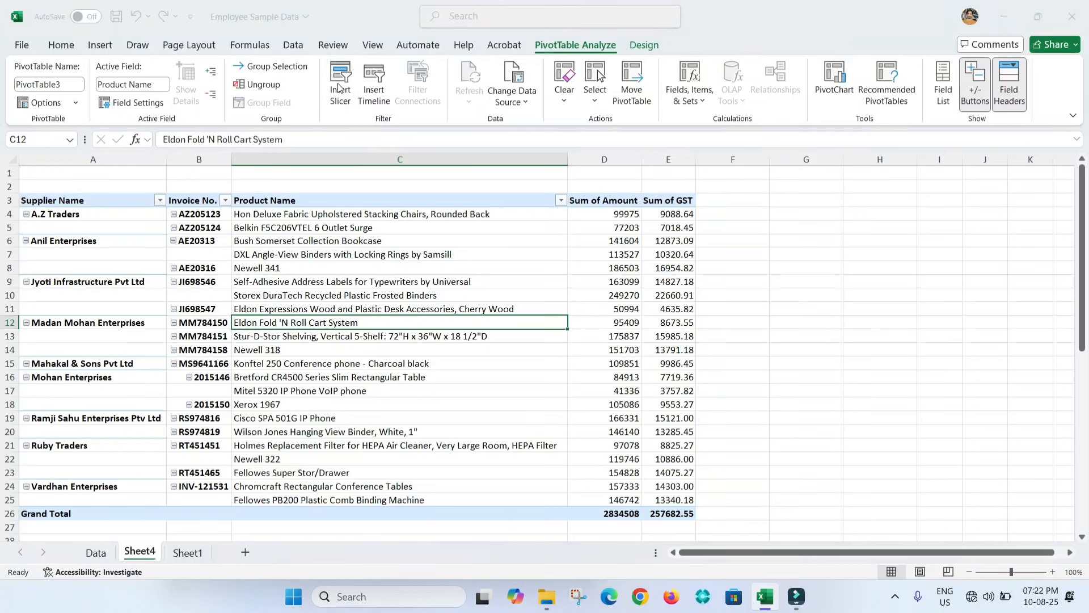
left_click_drag(417, 192, 556, 197)
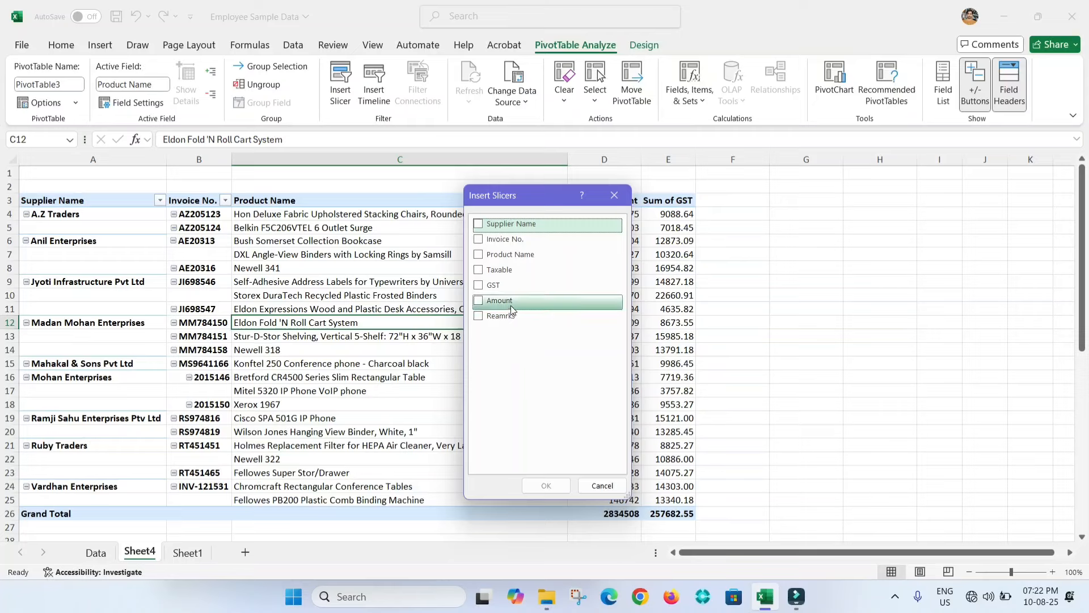
left_click(479, 225)
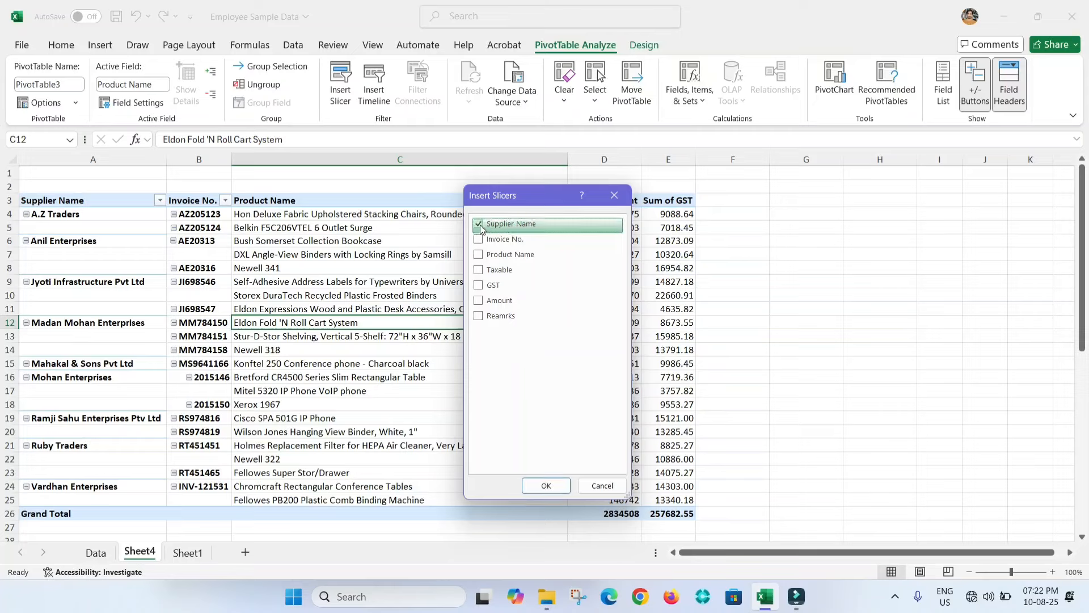
left_click(480, 240)
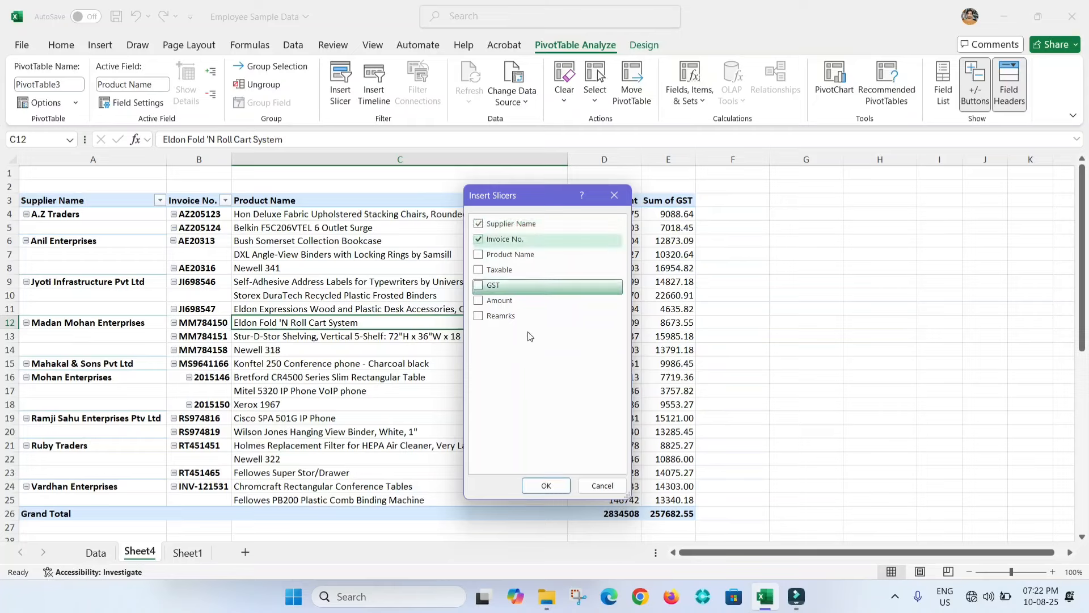
left_click(547, 488)
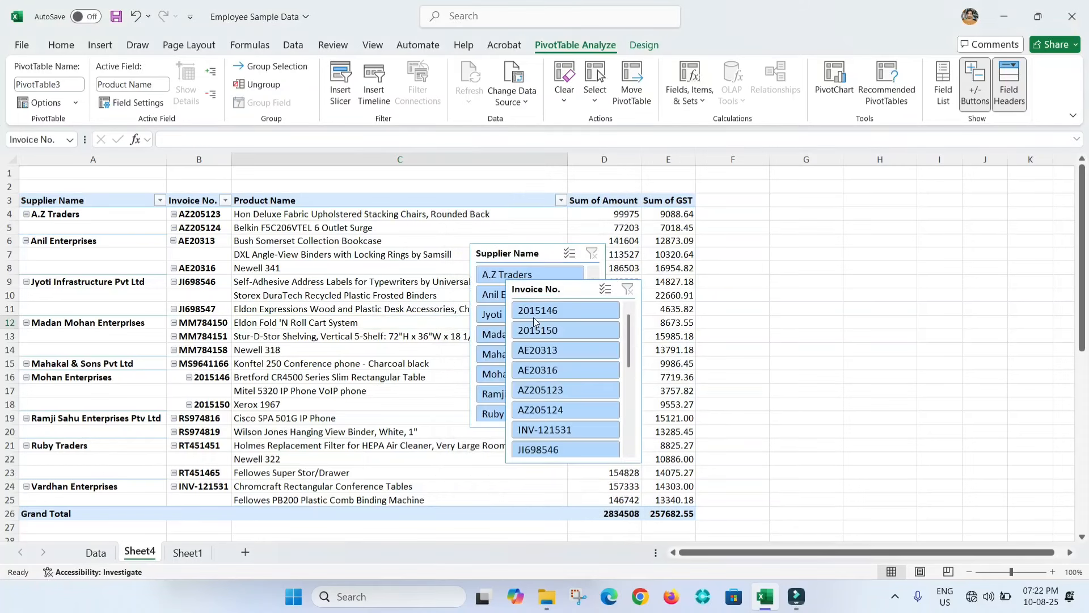
Place the Supplier Name and Invoice No. slicers side by side in the empty columns beside the PivotTable.
left_click(562, 293)
left_click_drag(564, 292, 948, 223)
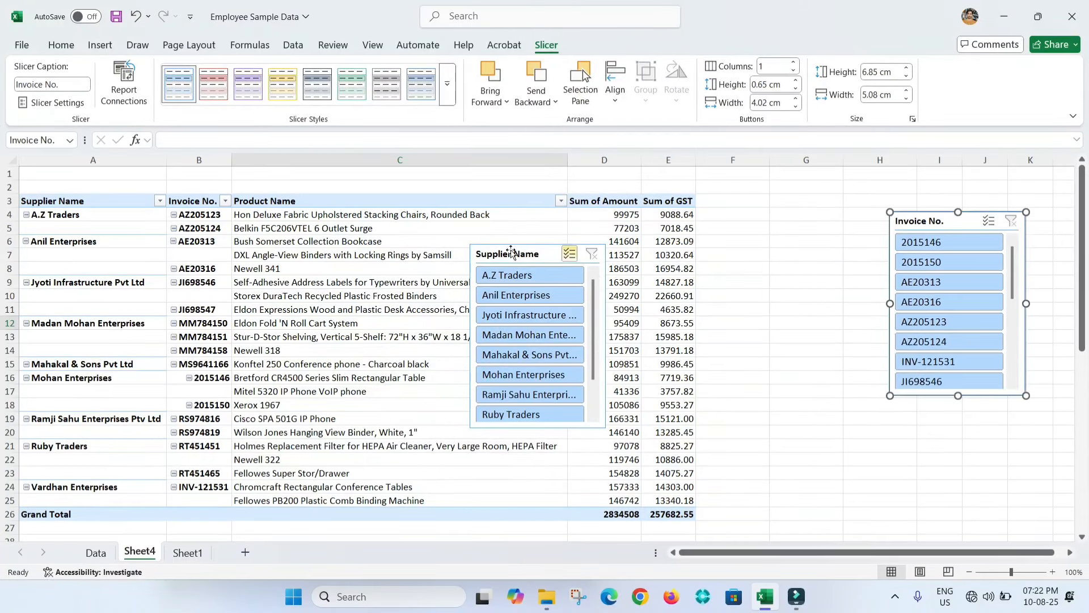
left_click_drag(510, 251, 795, 189)
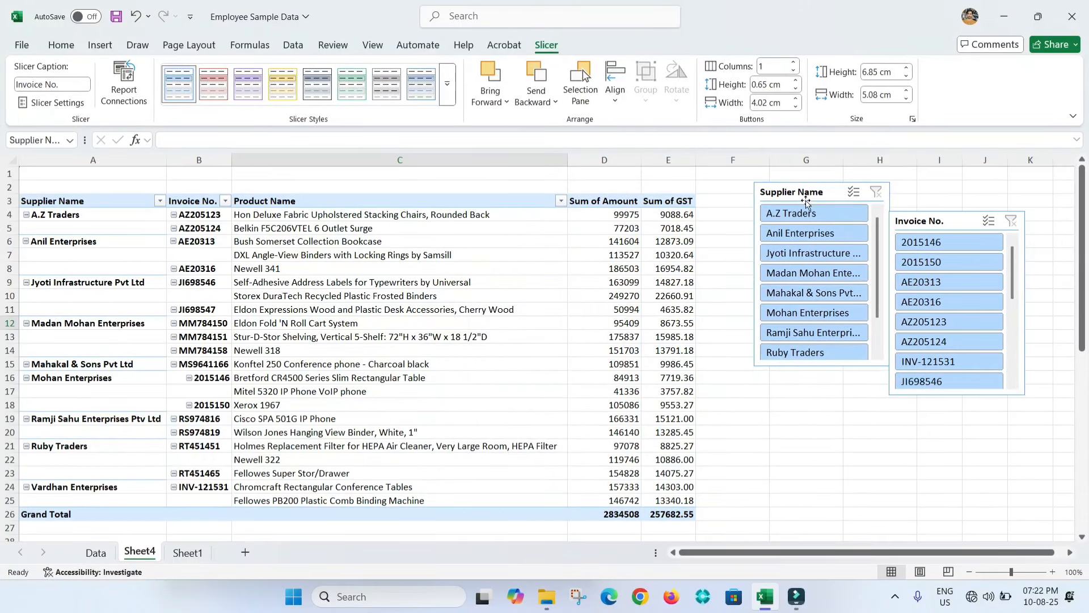
left_click_drag(953, 224, 974, 185)
left_click_drag(831, 197, 855, 193)
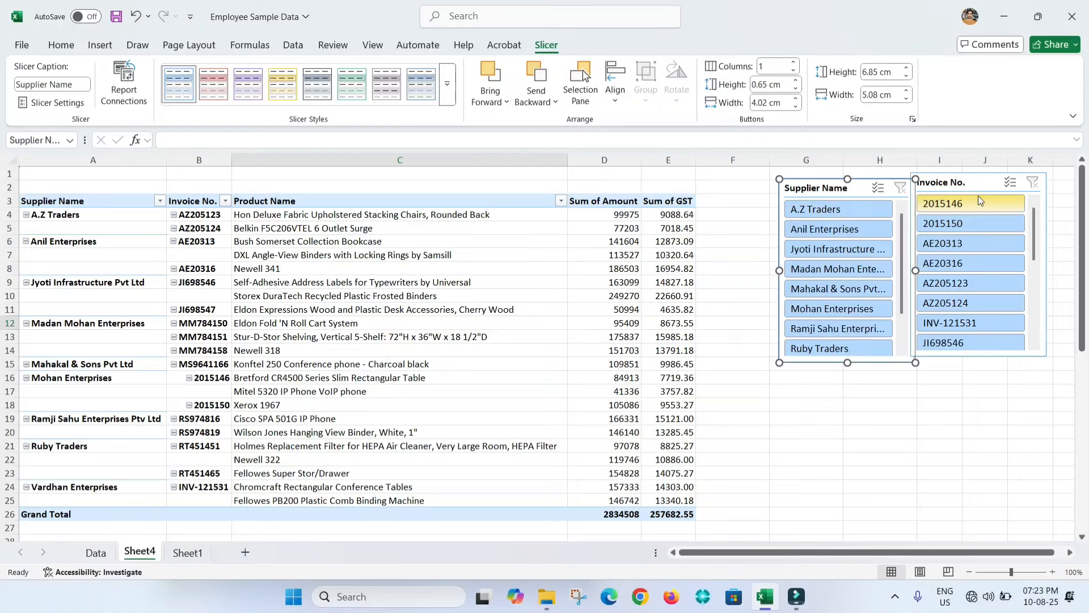
Try the slicers with A.Z Traders, invoice AZ205123 and Anil Enterprises, and clear both slicer filters.
left_click(825, 210)
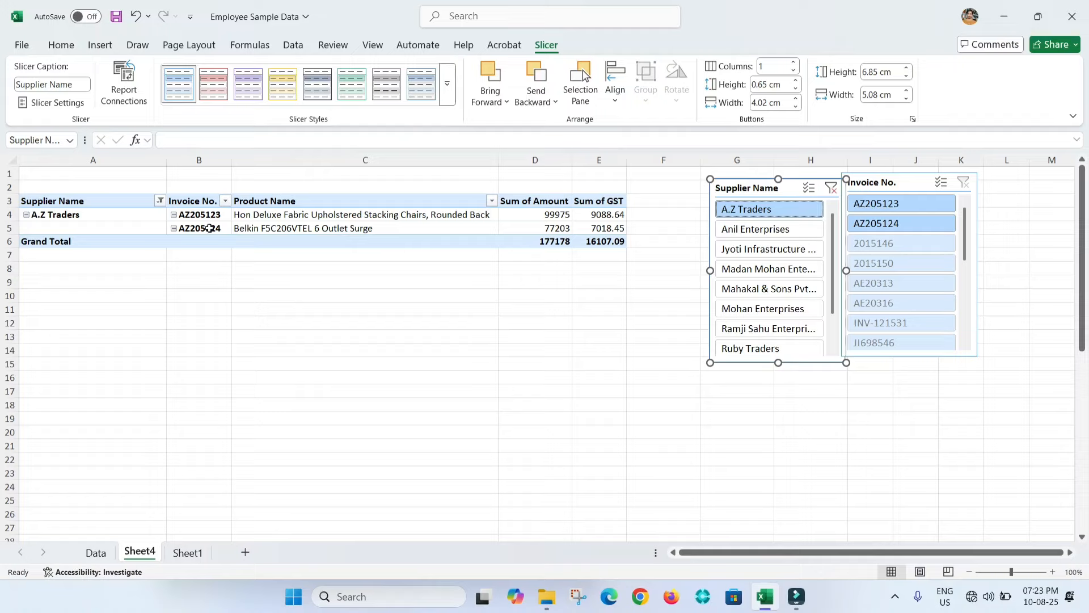
left_click(886, 203)
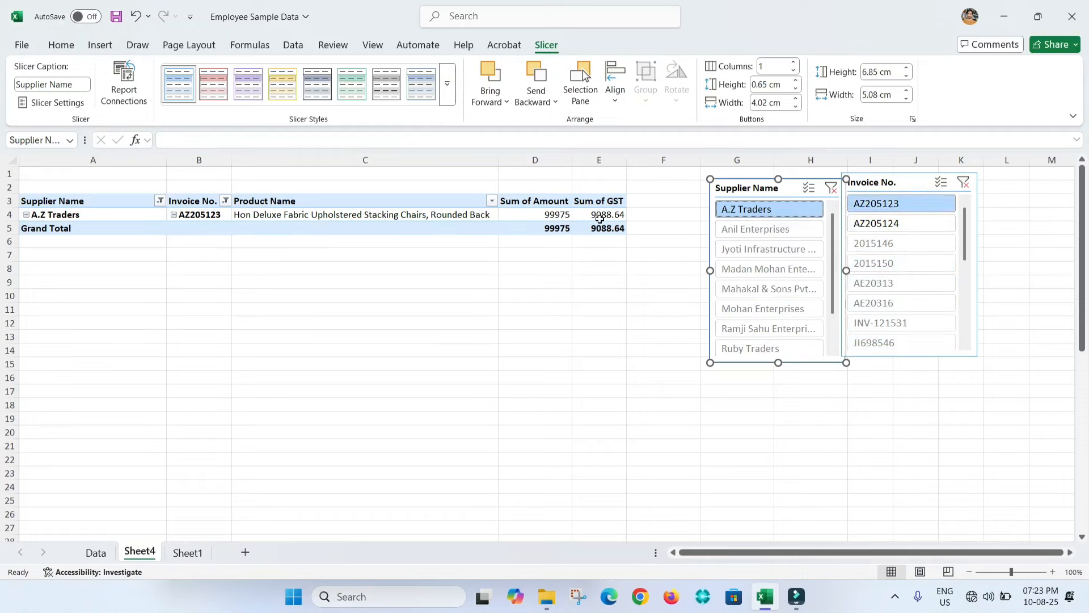
left_click(739, 235)
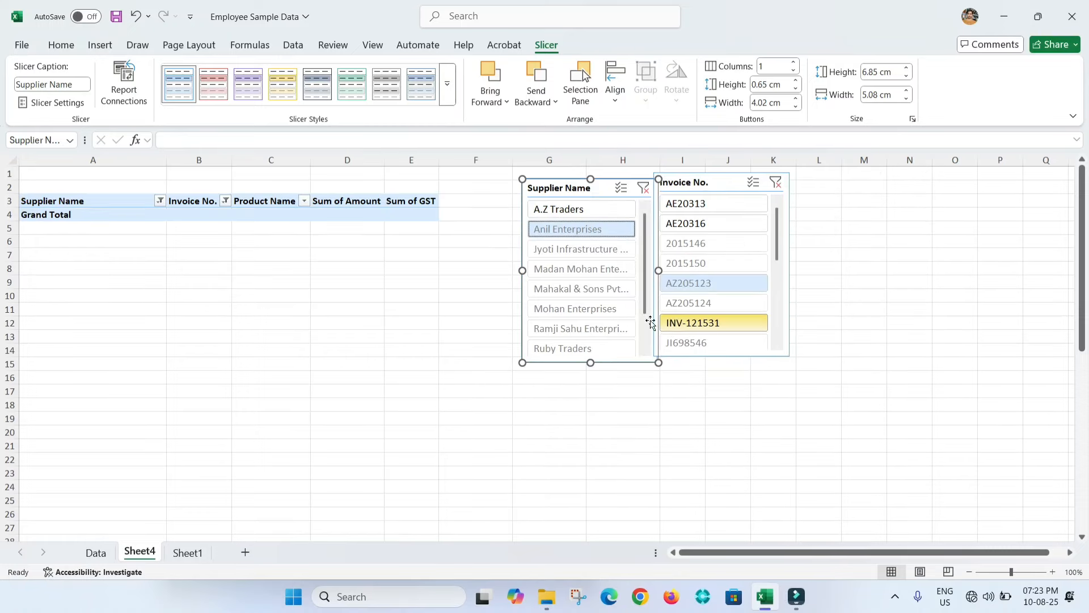
left_click(644, 189)
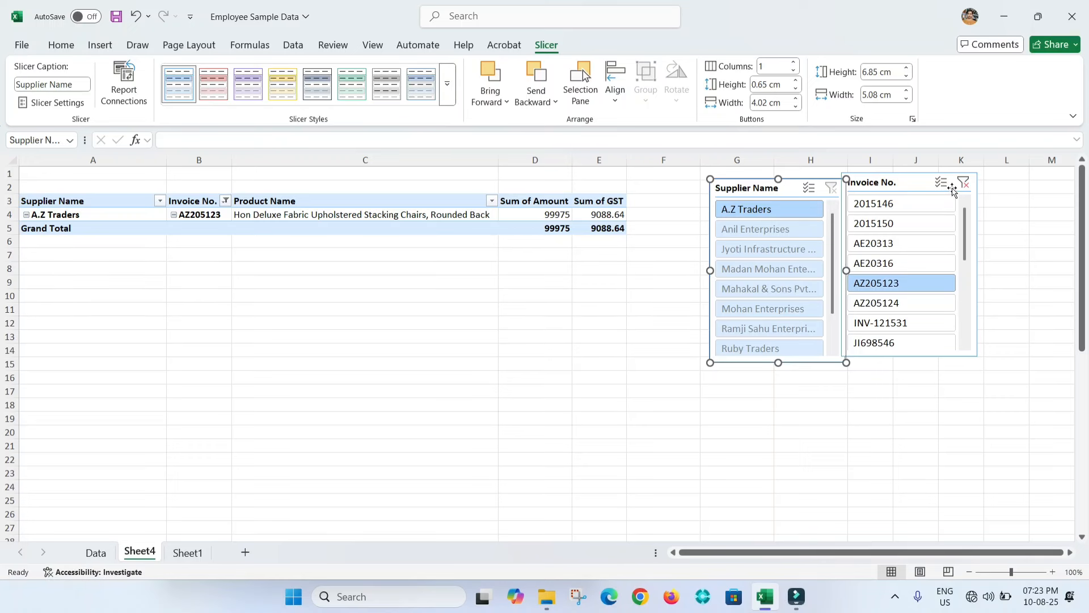
left_click(964, 181)
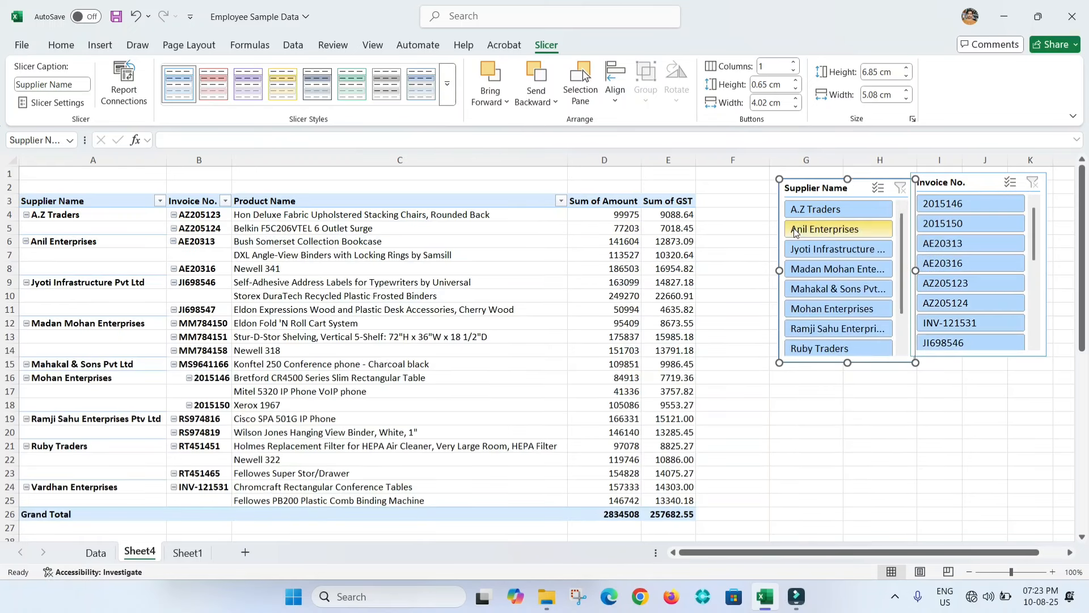
Filter the PivotTable by supplier one at a time: Anil Enterprises, Jyoti Infrastructure Pvt Ltd, Madan Mohan Enterprises and Mohan Enterprises.
left_click(833, 232)
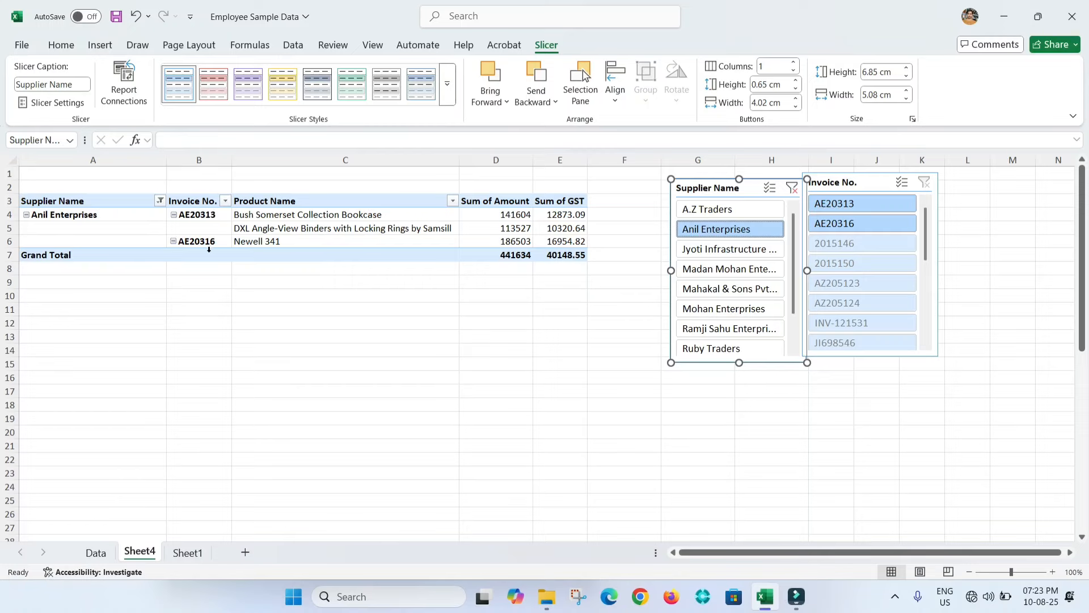
left_click(730, 250)
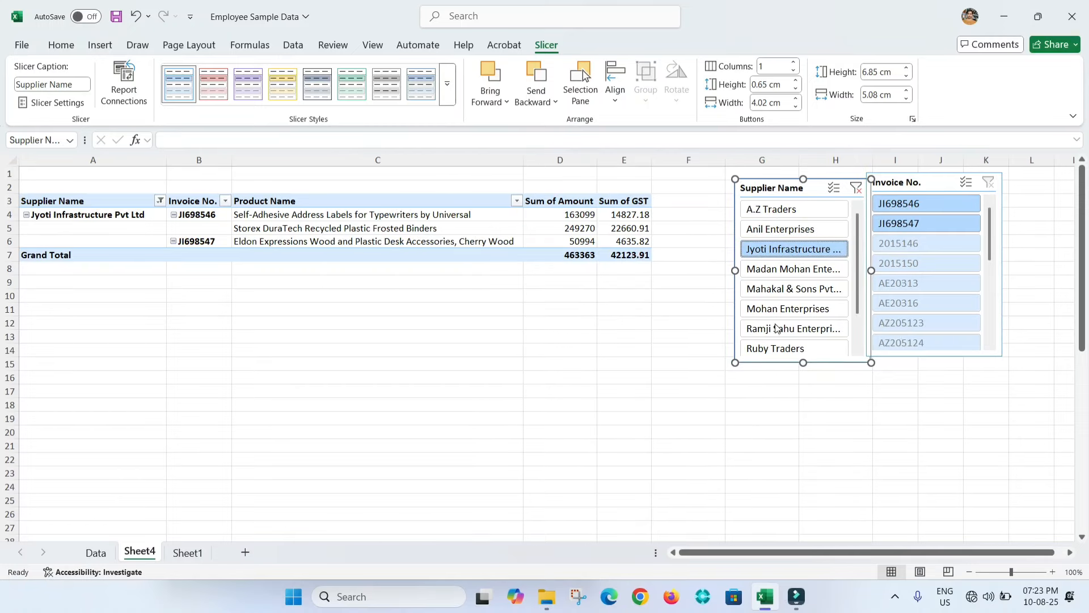
left_click(791, 270)
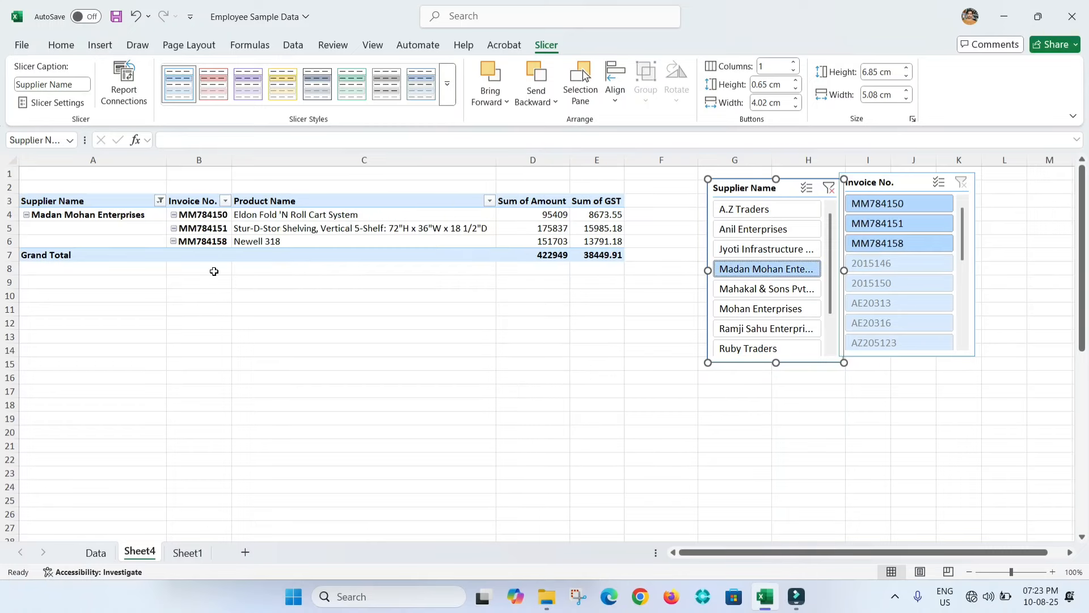
left_click(761, 309)
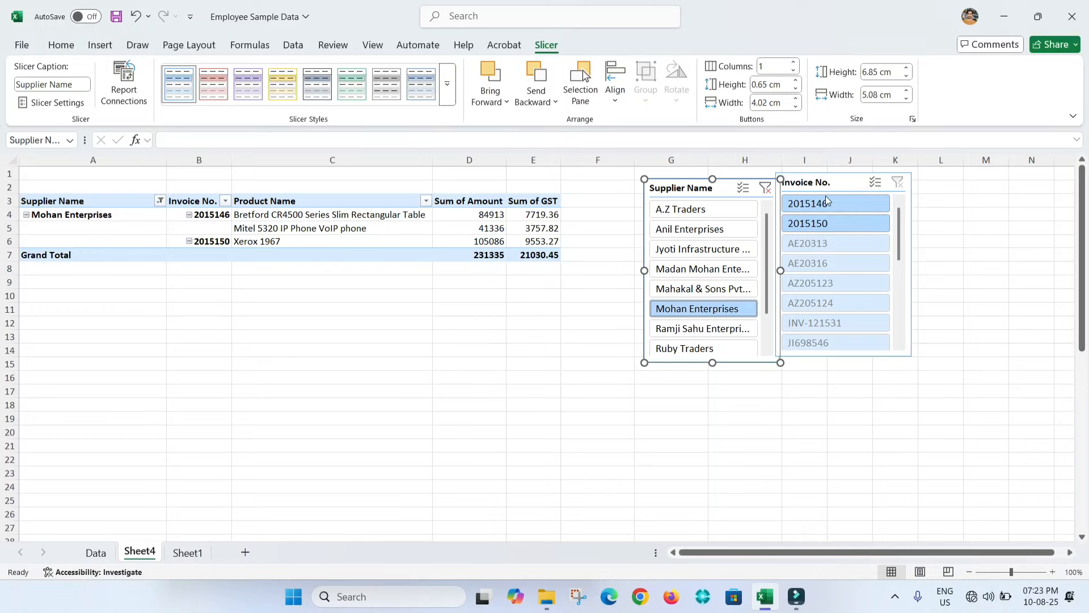
Separate the Invoice No. slicer from the Supplier Name slicer and insert another slicer for Reamrks.
left_click_drag(829, 183, 853, 186)
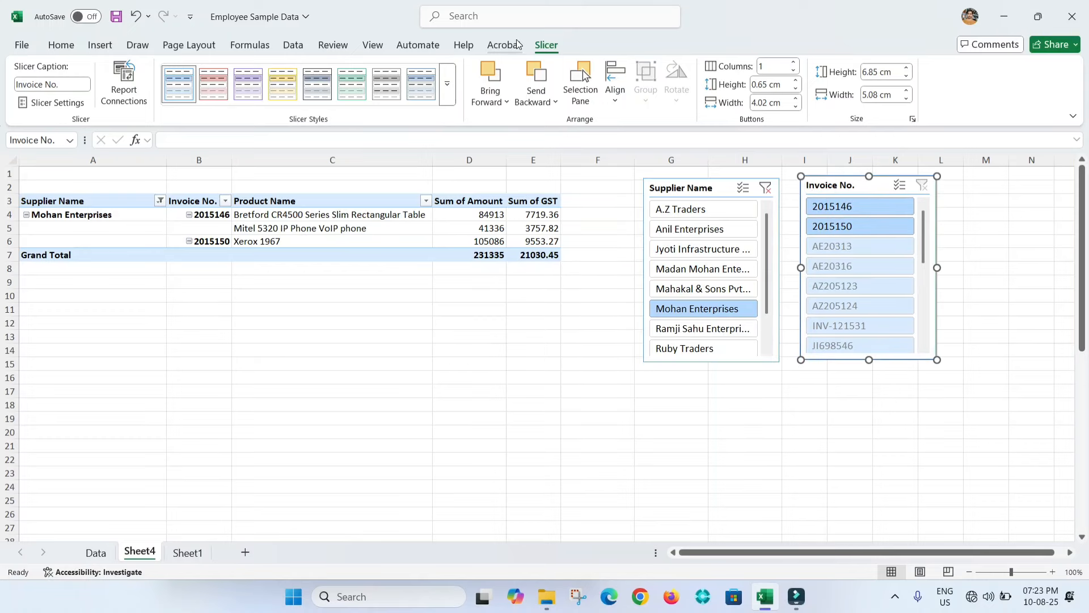
left_click(479, 215)
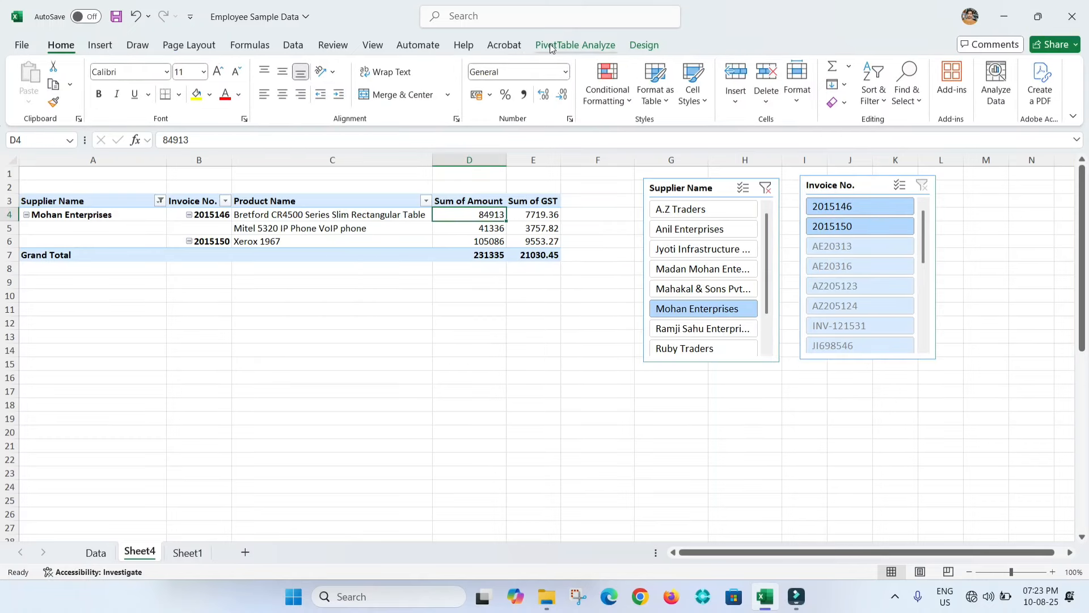
left_click(575, 45)
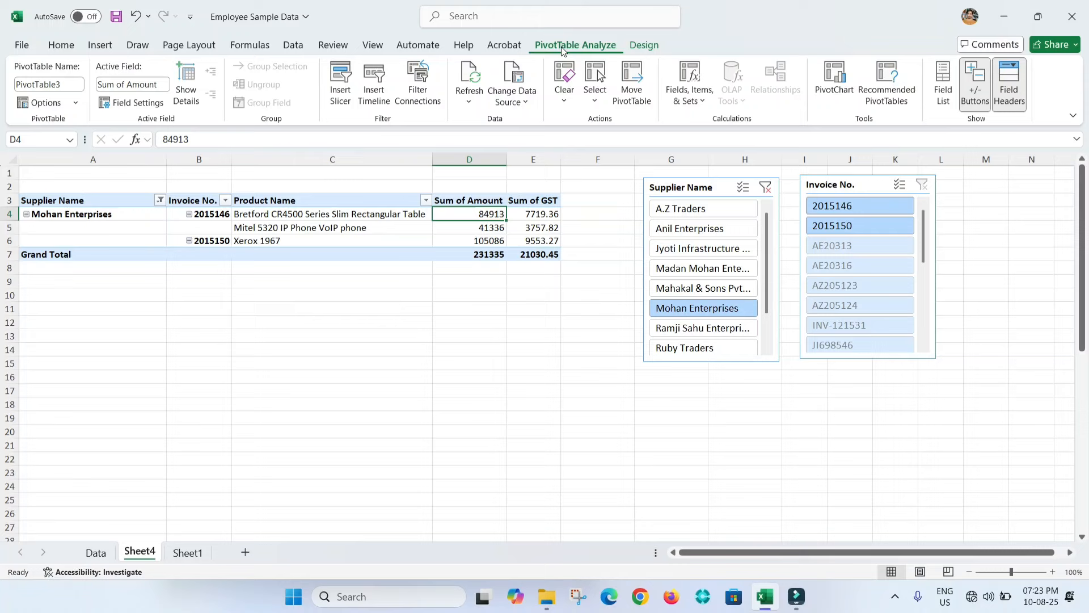
left_click(340, 82)
left_click_drag(528, 195, 535, 233)
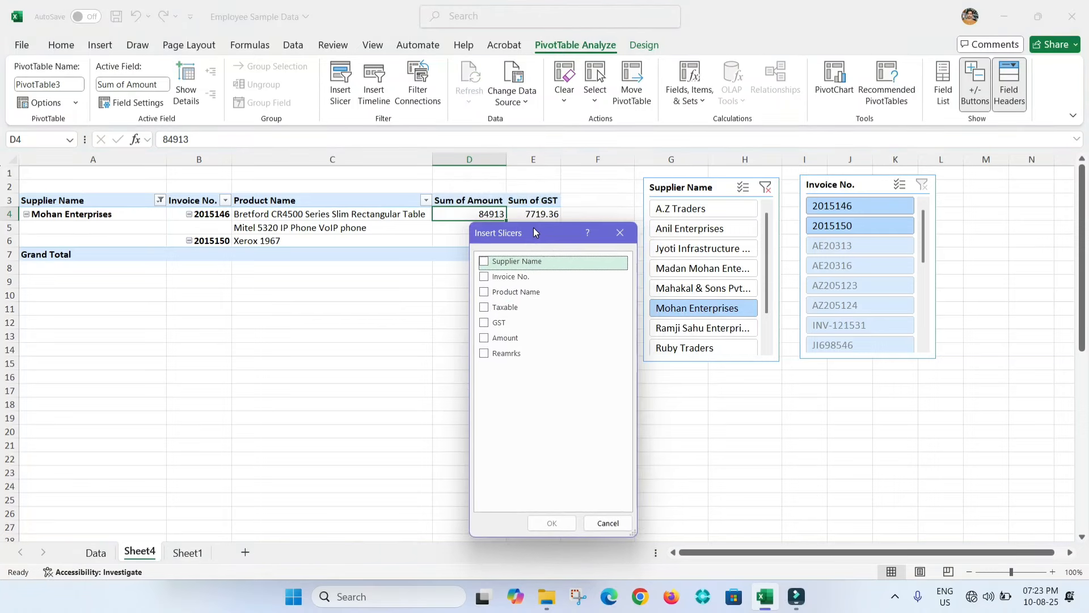
left_click(508, 353)
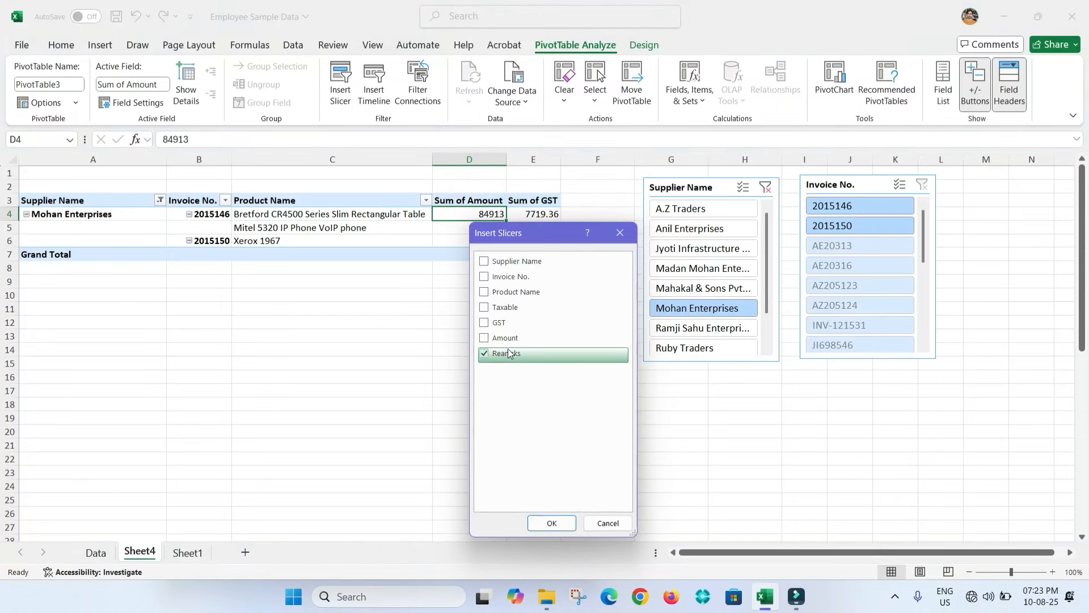
left_click(550, 523)
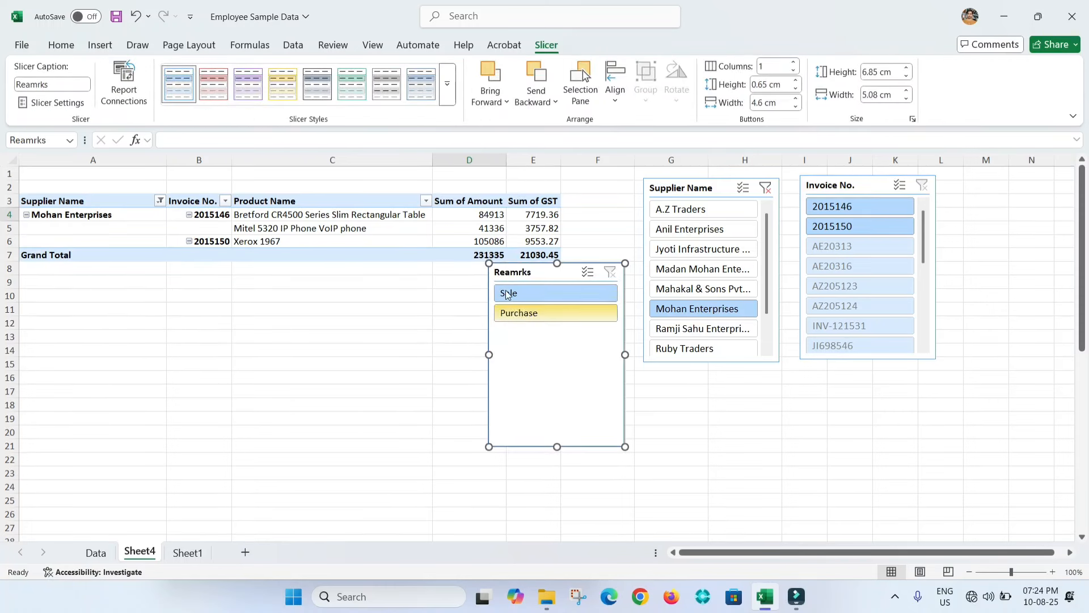
Clear the Supplier Name slicer filter and place the Reamrks slicer at the lower edge of the Supplier Name slicer.
left_click_drag(540, 273, 884, 291)
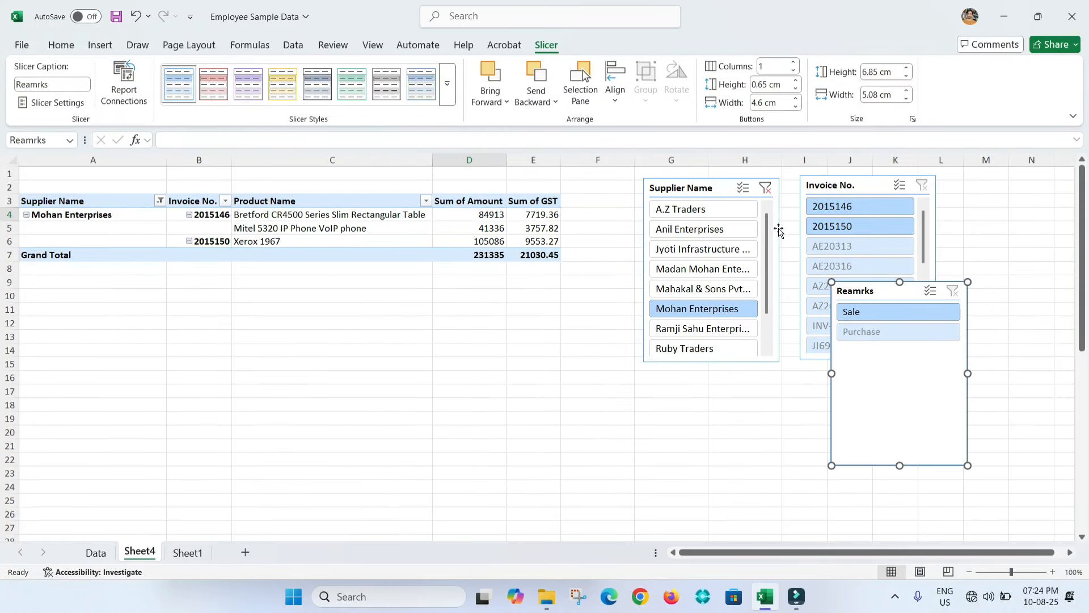
left_click(766, 188)
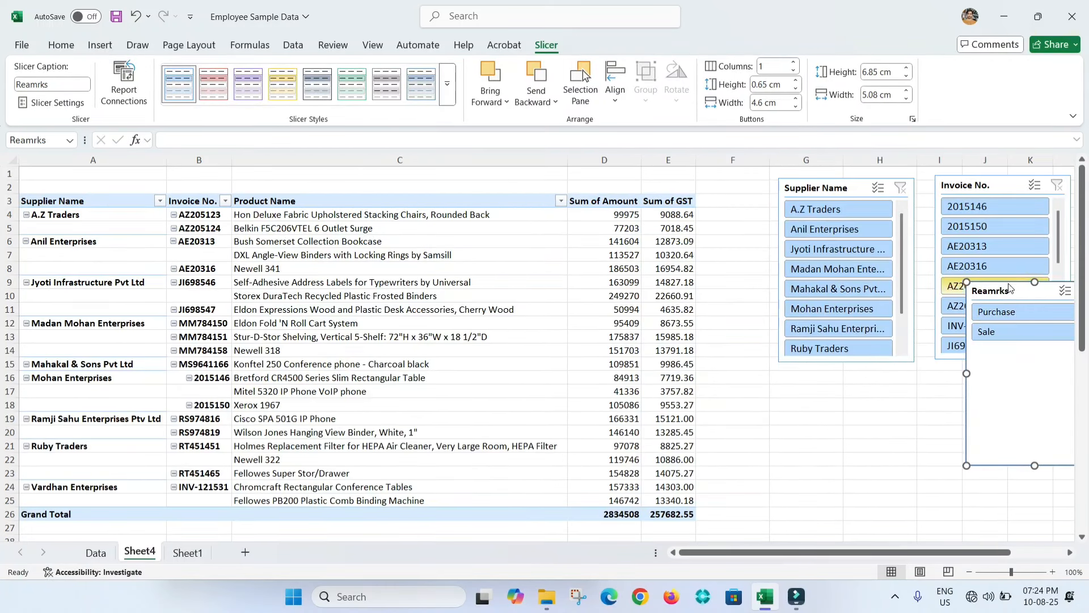
left_click_drag(990, 288, 767, 367)
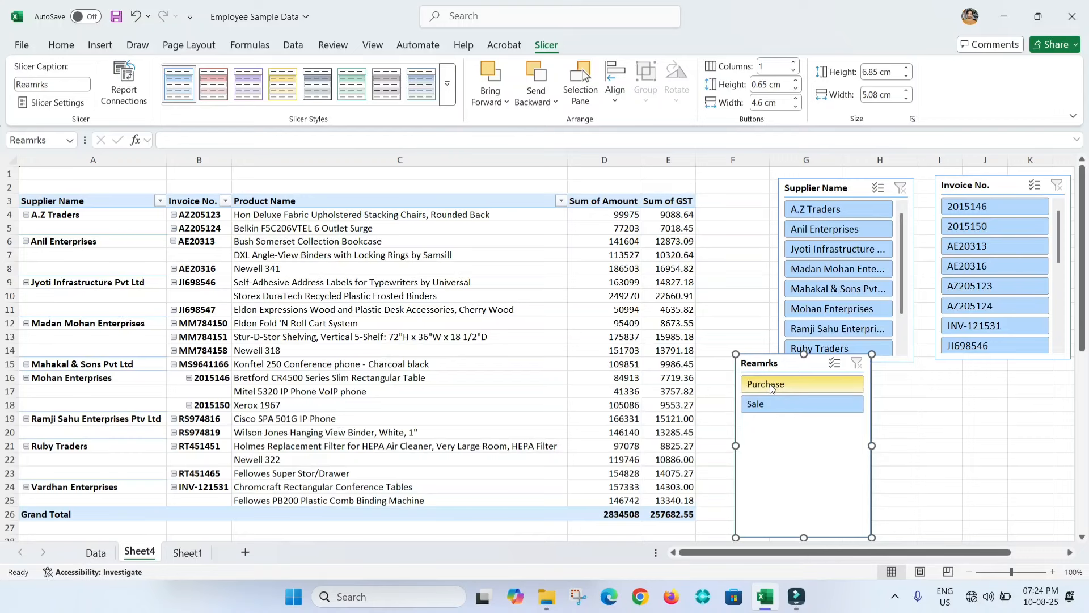
Try the slicers with Purchase, Anil Enterprises, Mahakal & Sons Pvt Ltd and Sale, and clear the Supplier Name and Reamrks filters.
left_click(771, 383)
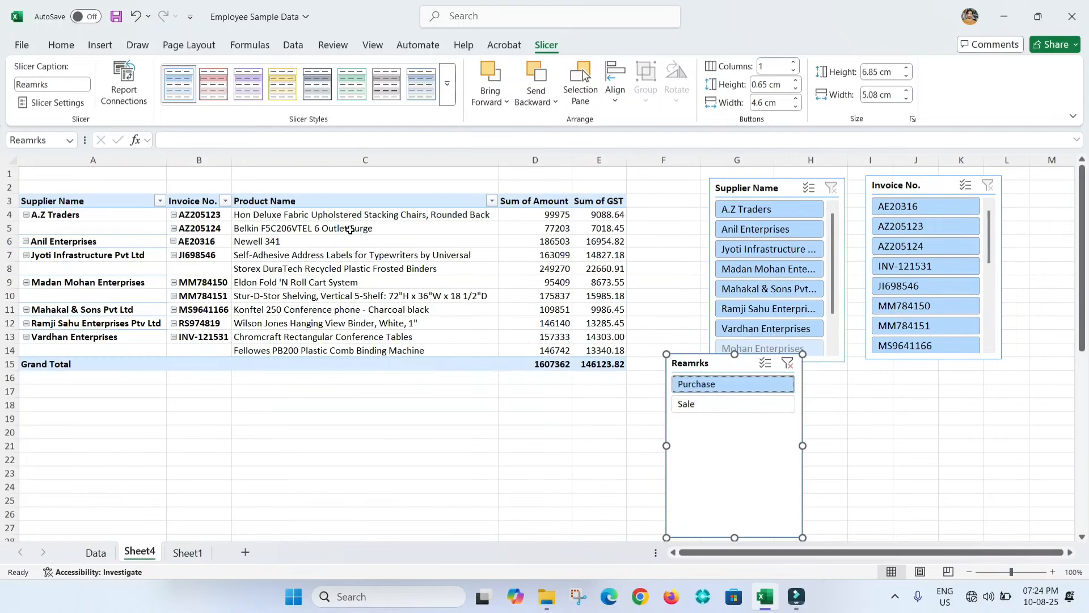
left_click(748, 231)
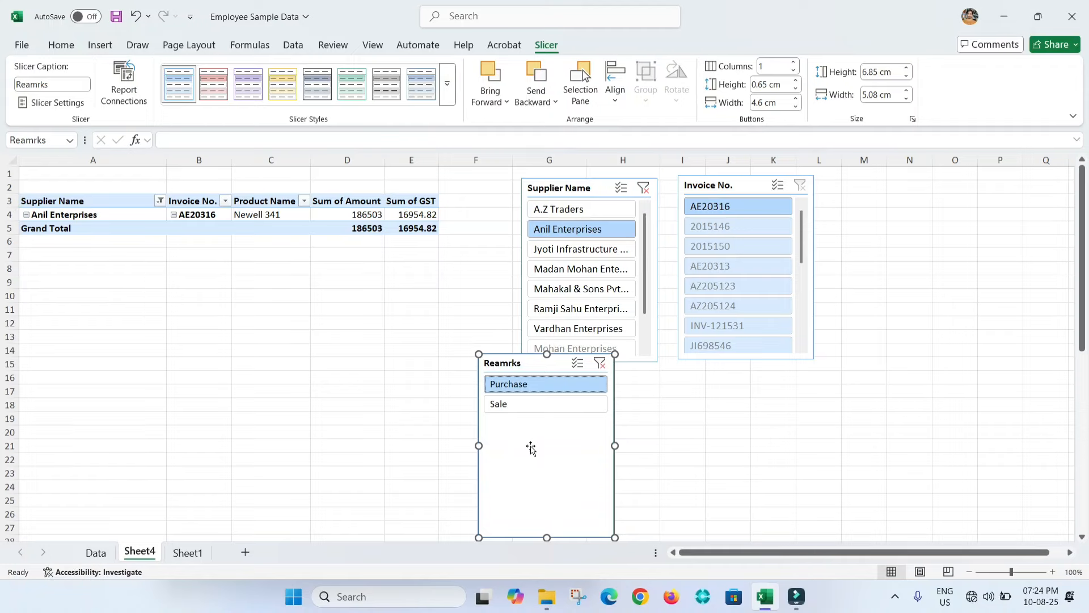
left_click(563, 290)
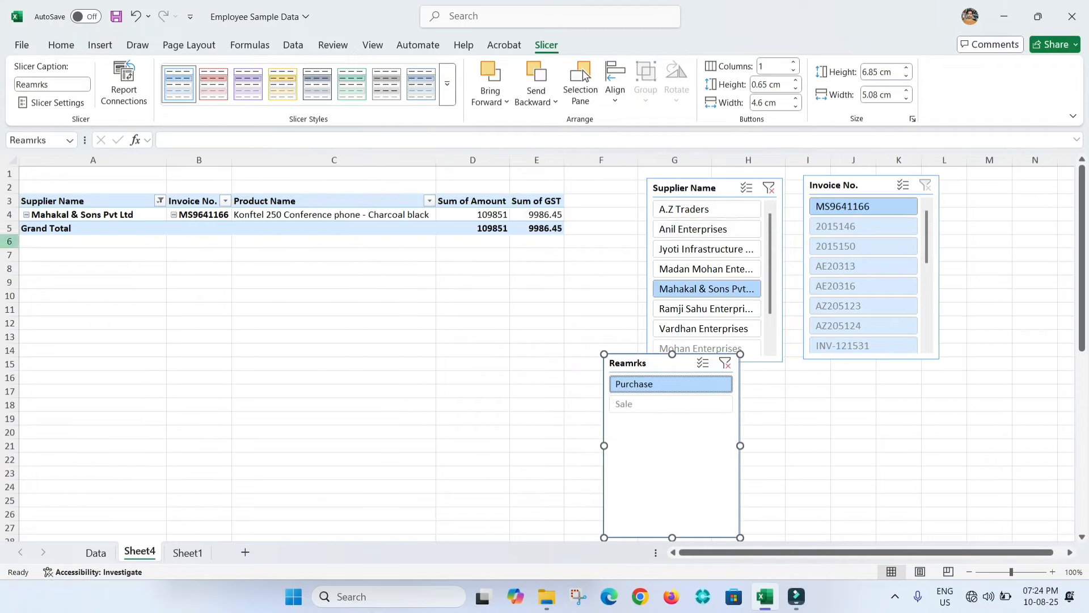
left_click(633, 408)
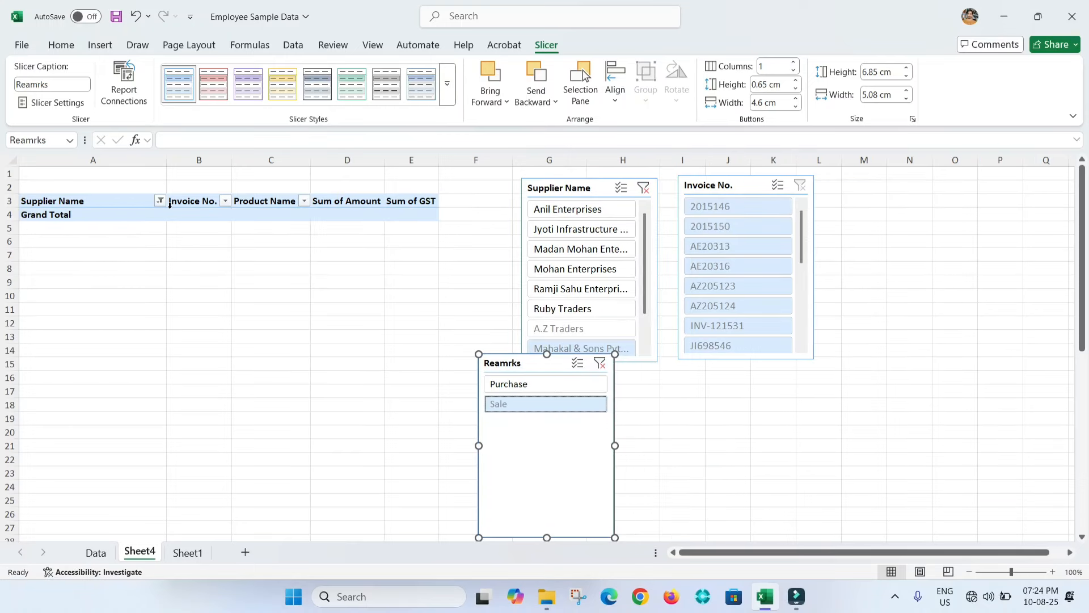
left_click(643, 190)
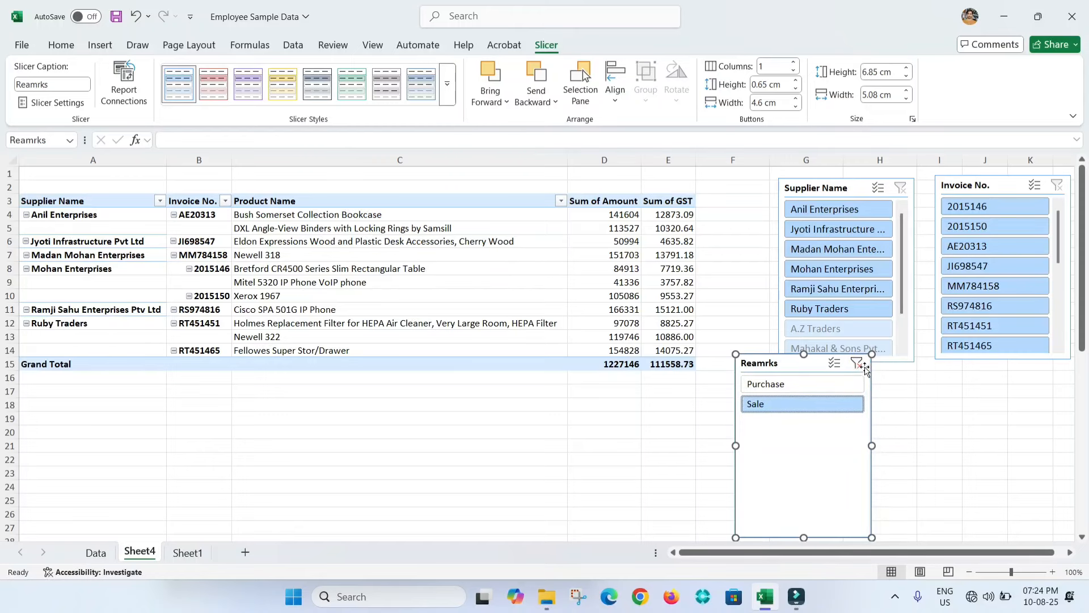
left_click_drag(779, 367, 801, 365)
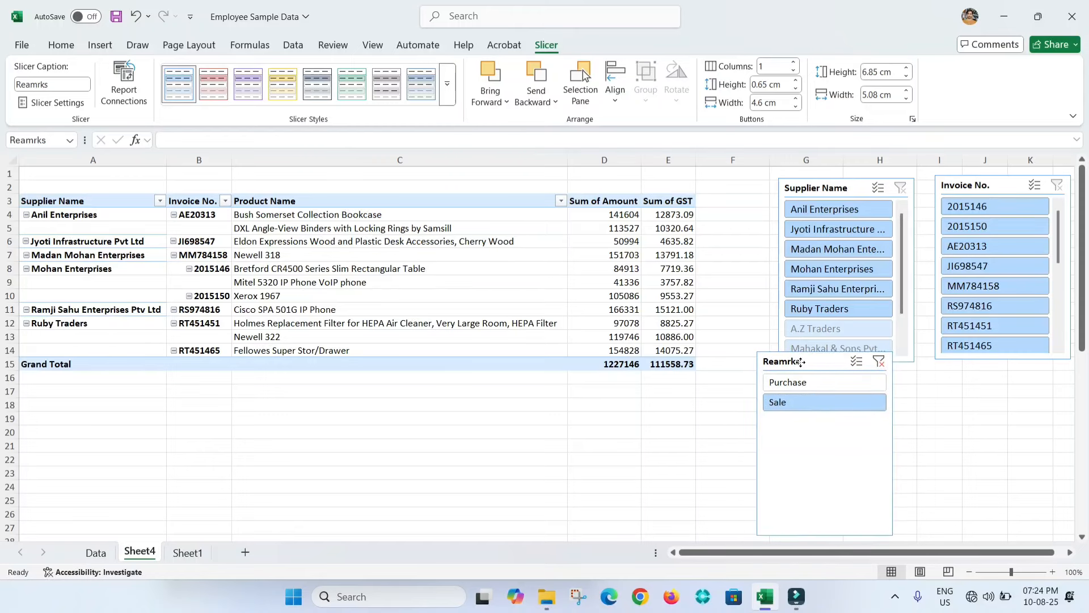
left_click(878, 361)
Remove the Supplier Name, Reamrks and Invoice No. slicers from the PivotTable sheet.
right_click(857, 184)
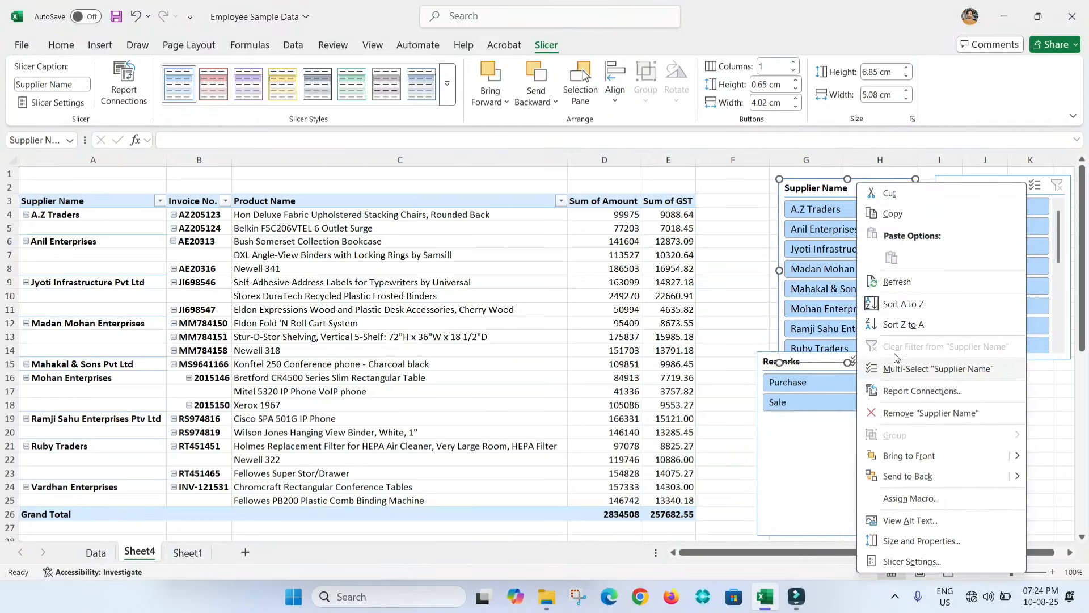
left_click(907, 417)
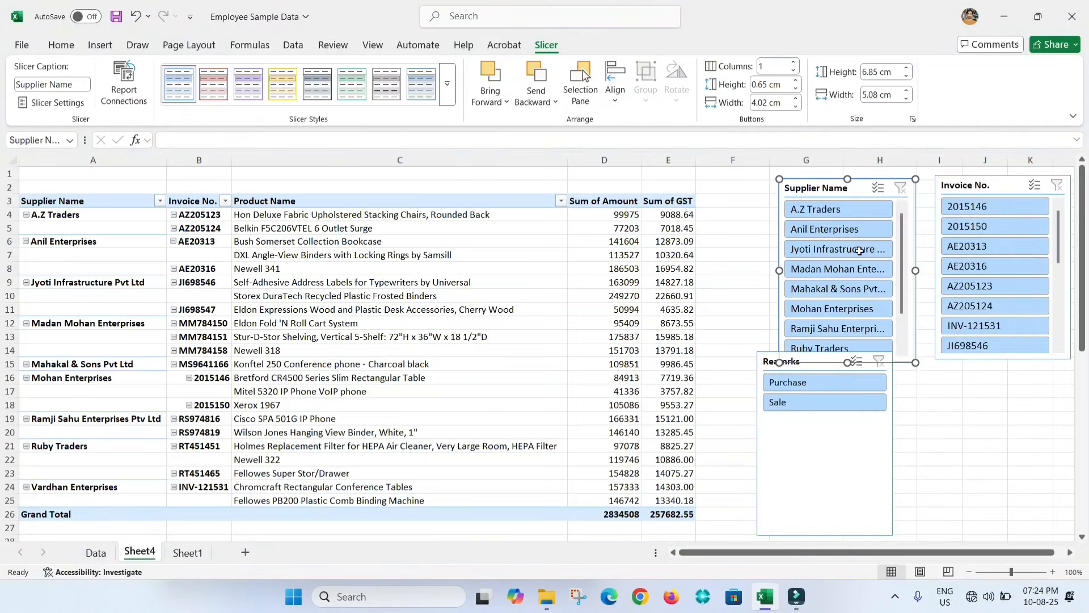
right_click(833, 396)
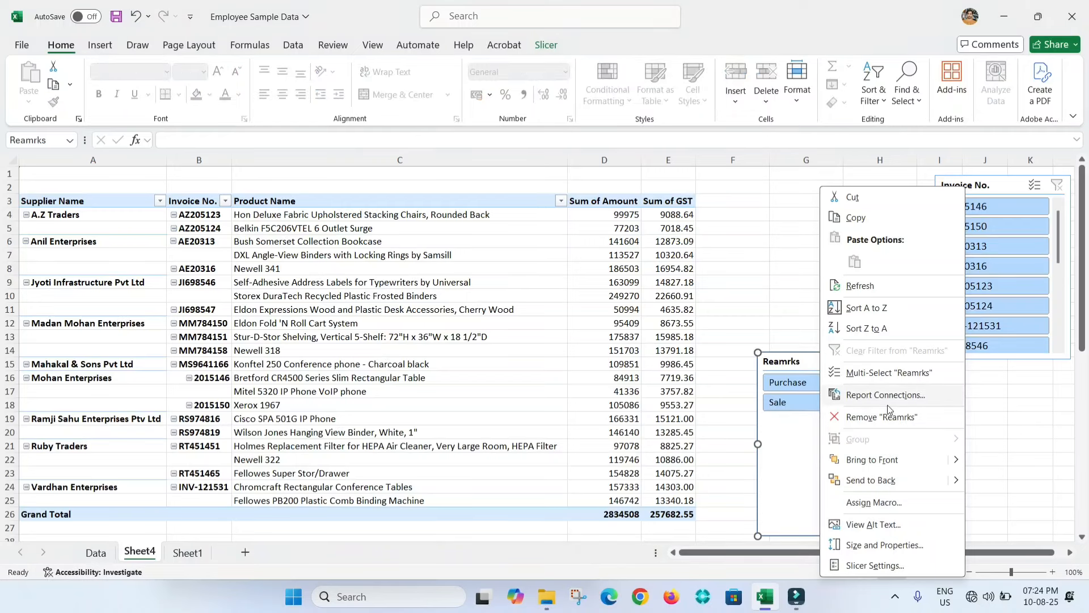
left_click(870, 416)
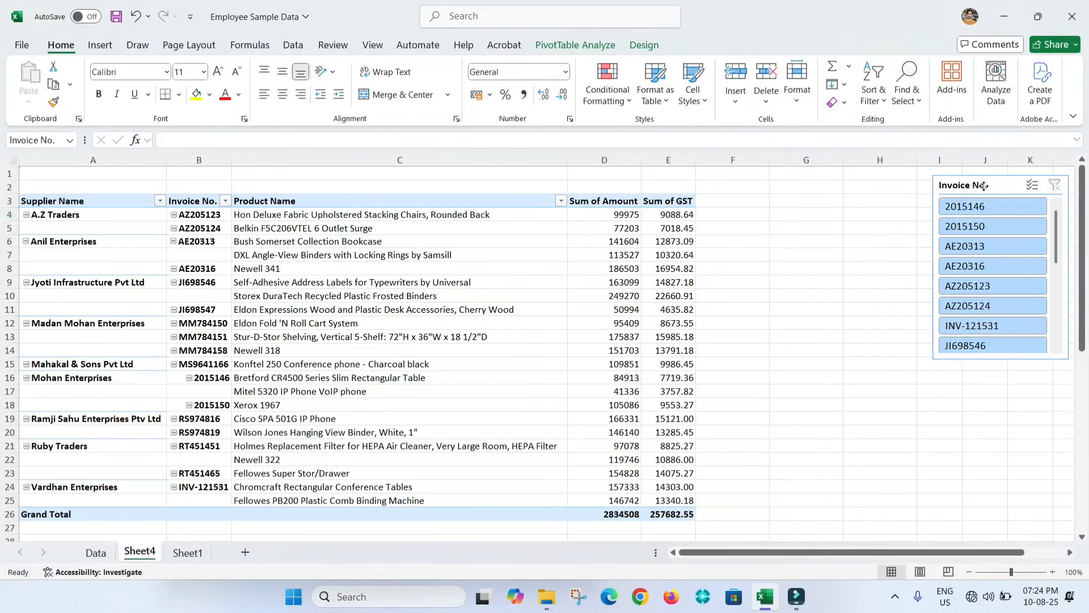
left_click_drag(1012, 184, 891, 189)
right_click(877, 188)
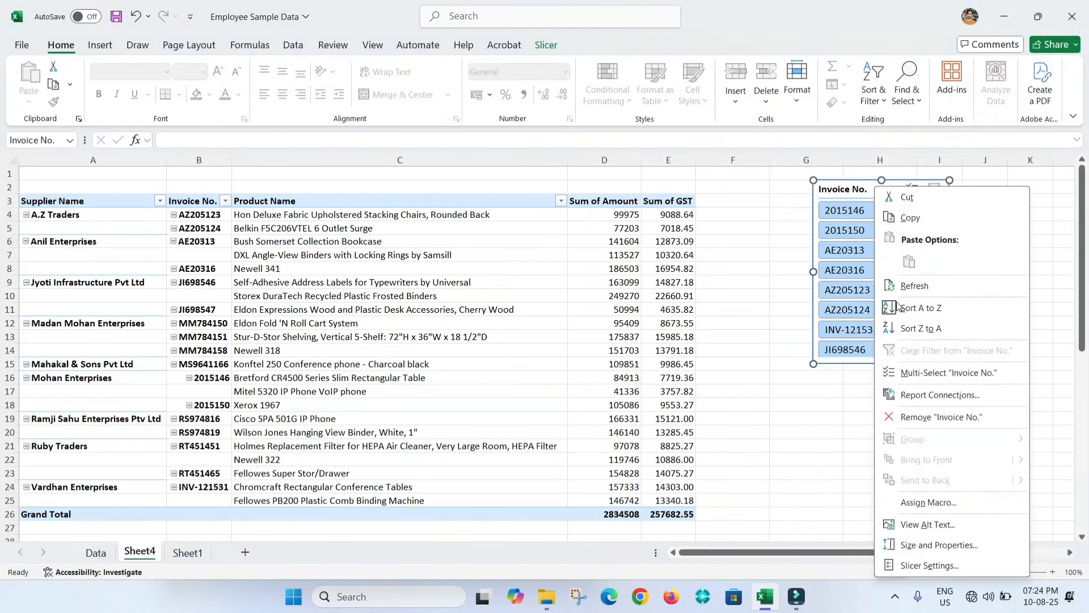
left_click(946, 418)
left_click(412, 363)
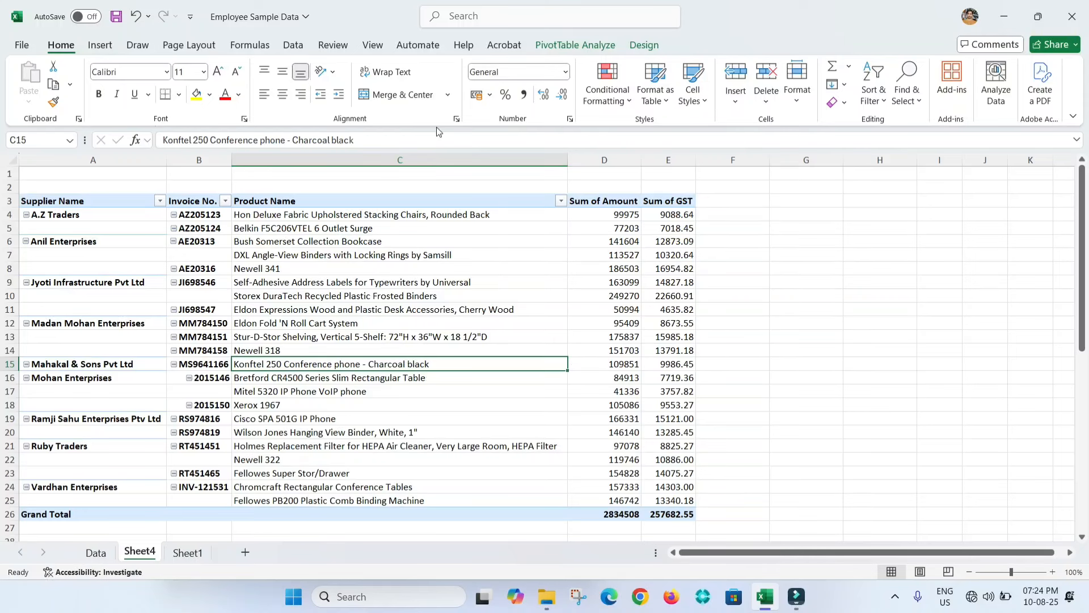
left_click(635, 49)
left_click(599, 51)
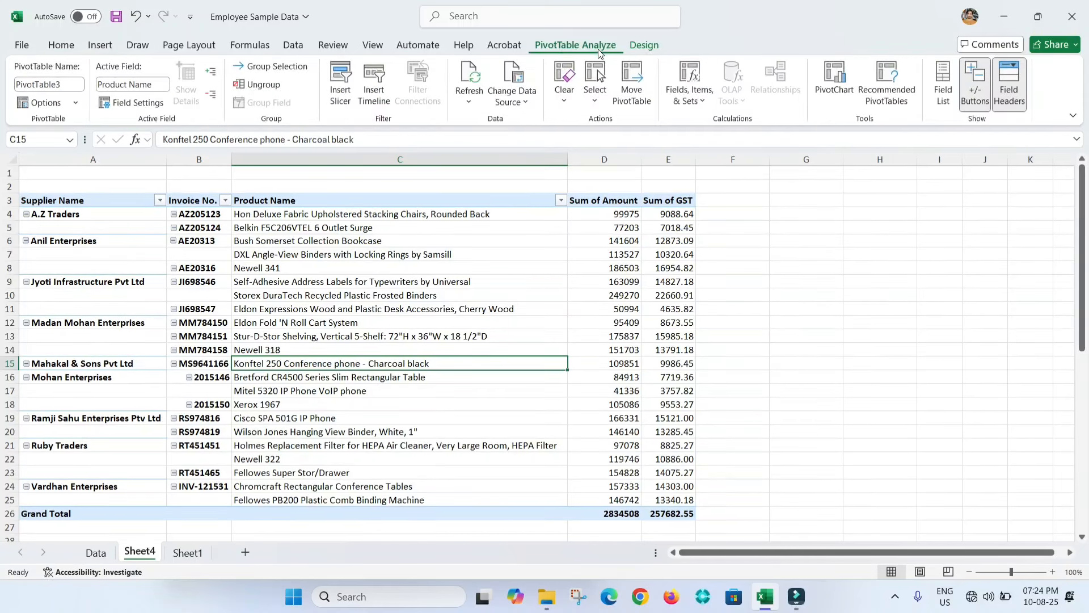
left_click(644, 45)
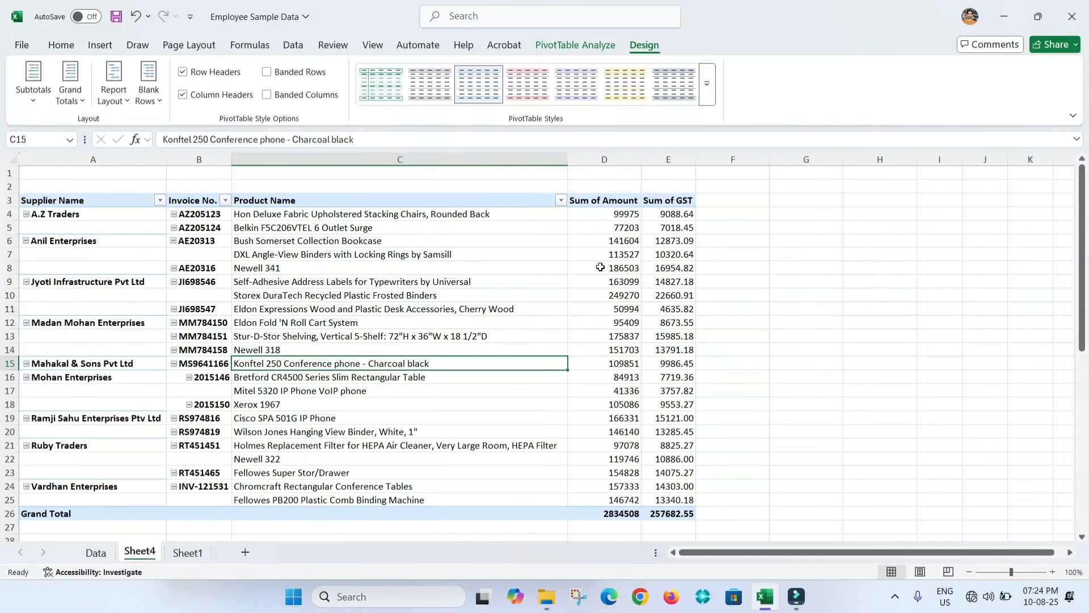
left_click(566, 48)
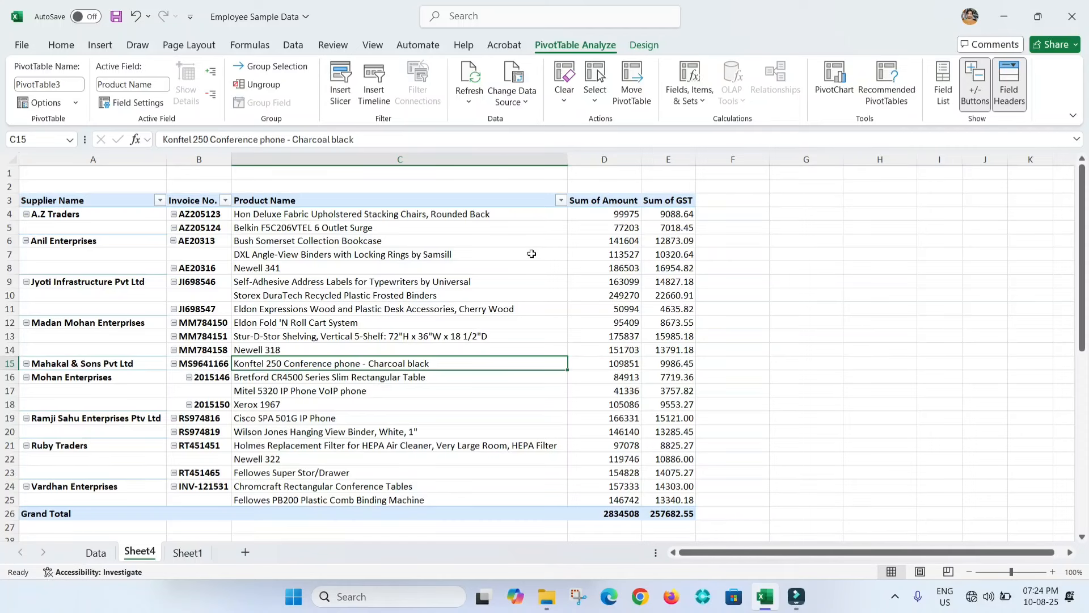
left_click(644, 44)
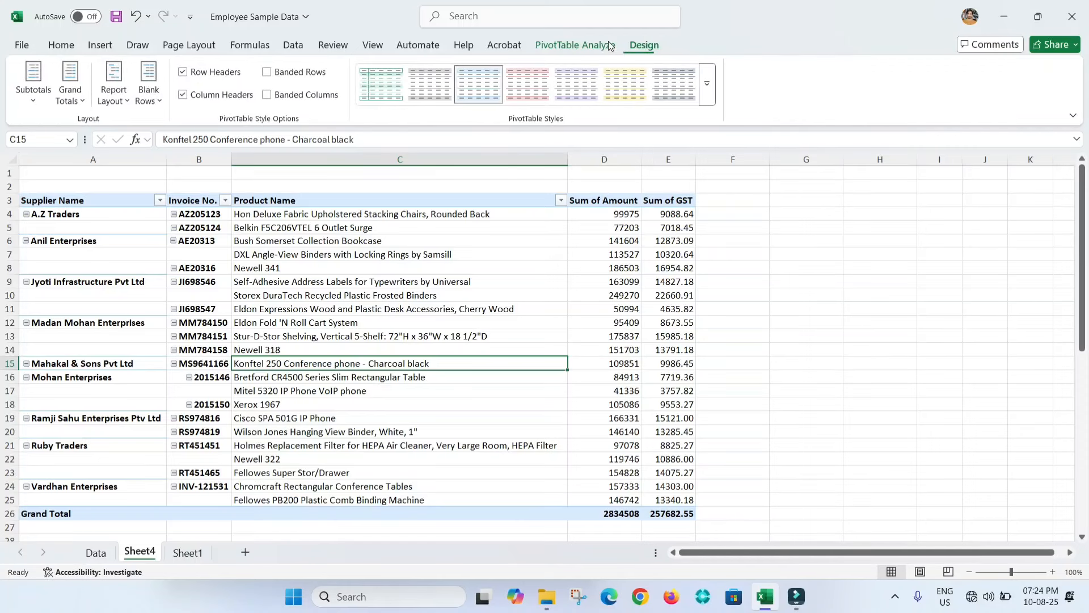
left_click(575, 45)
left_click(471, 258)
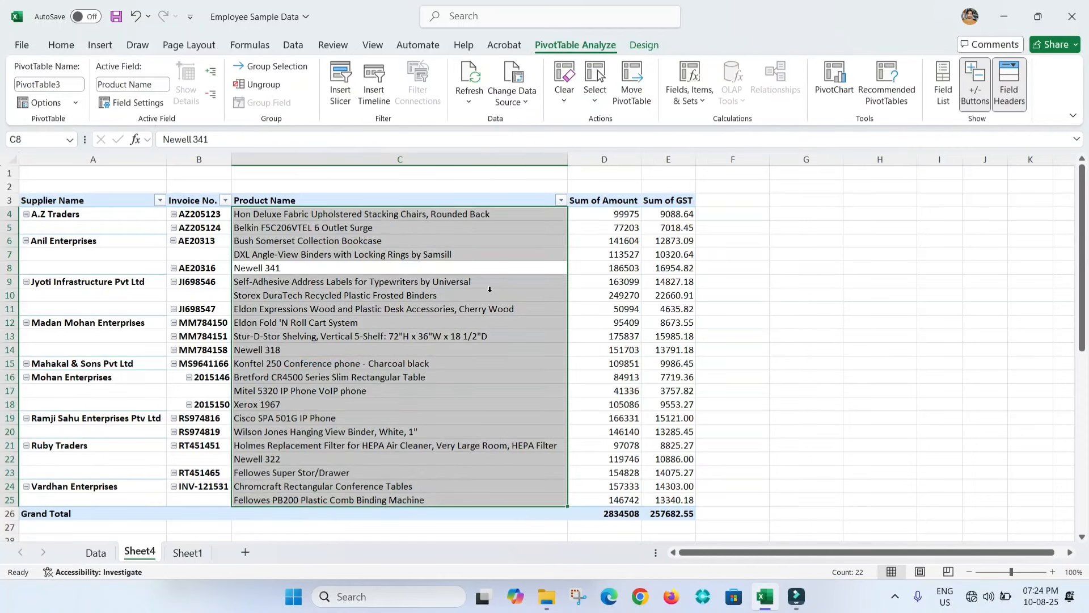
right_click(645, 324)
scroll(645, 324, "down", 2)
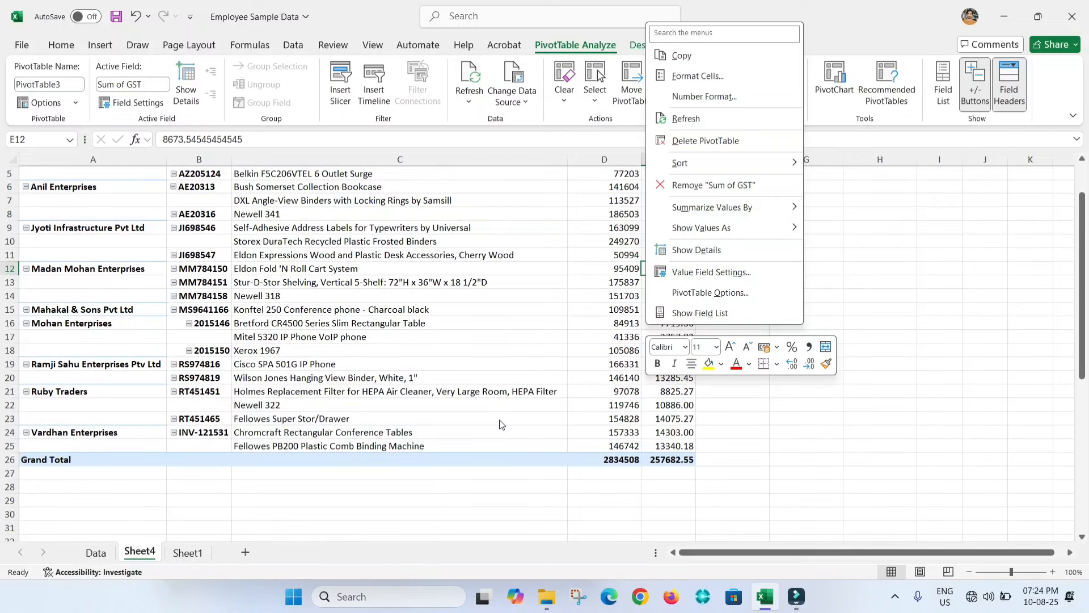
left_click(497, 419)
scroll(497, 420, "up", 2)
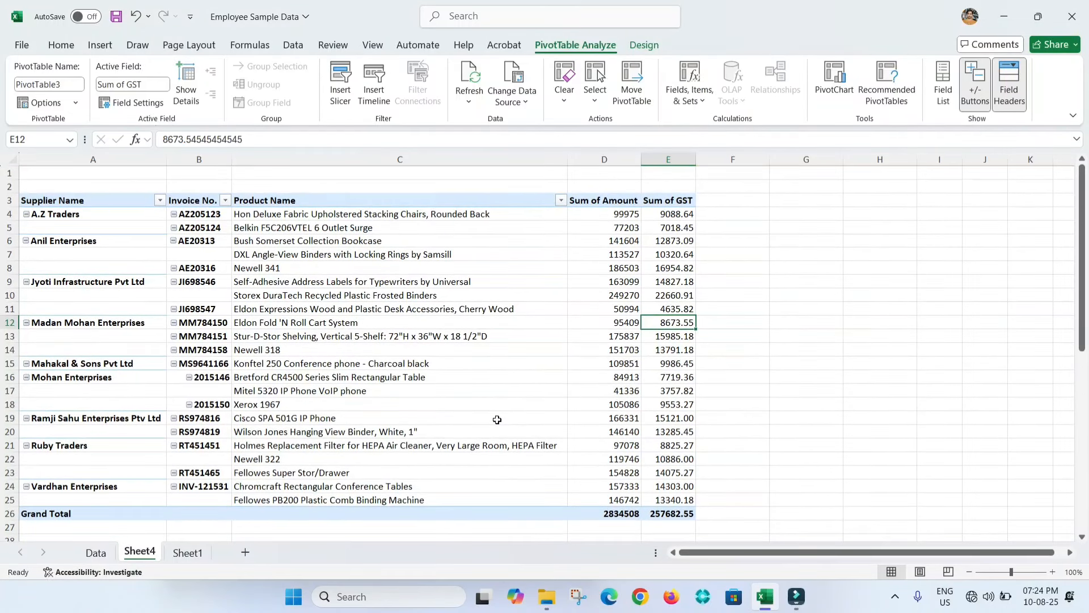